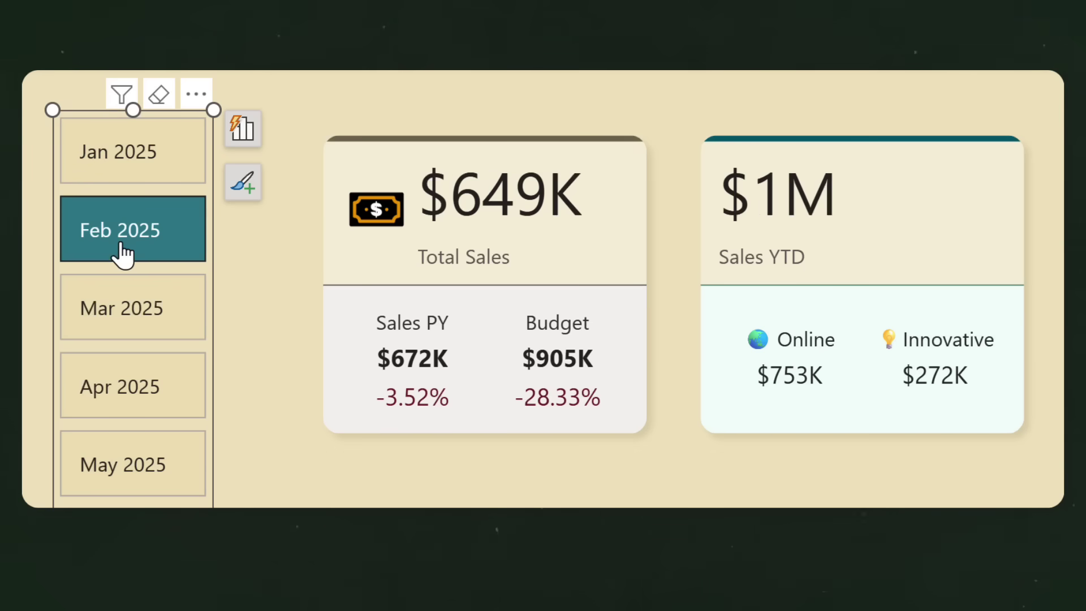
- Step the month slicer to Mar 2025, then Apr 2025
left_click(119, 327)
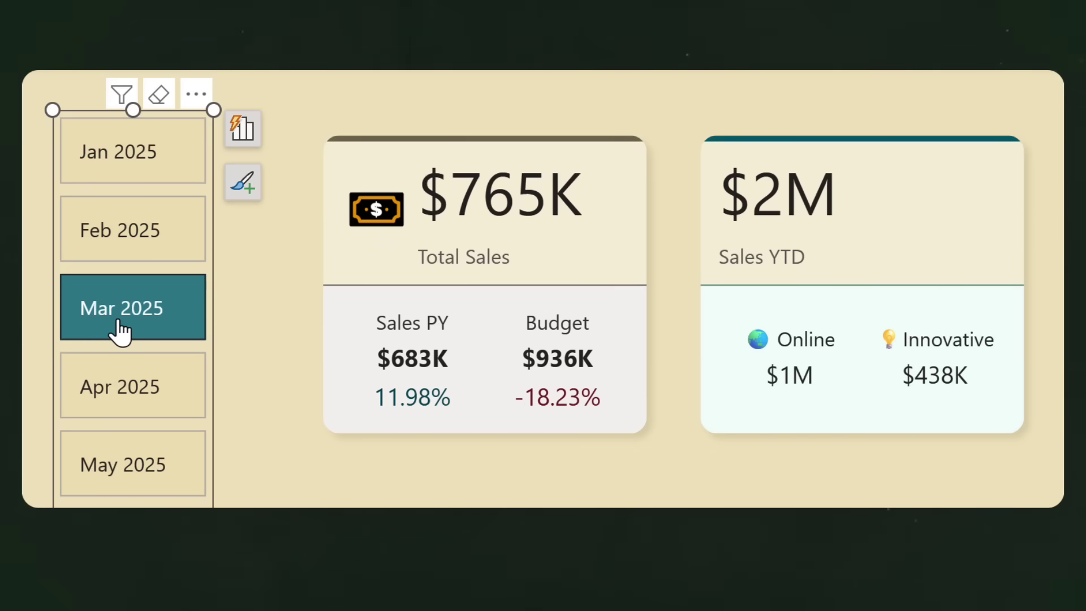
left_click(122, 386)
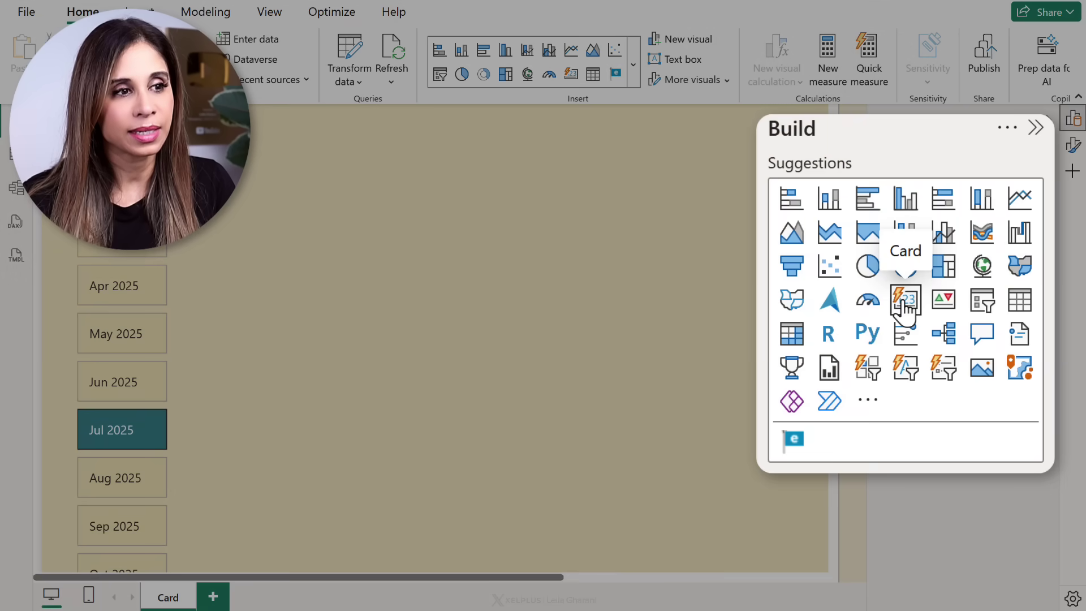
- Add a card visual with Total Sales as its value, resized to show the full $895K
left_click(906, 300)
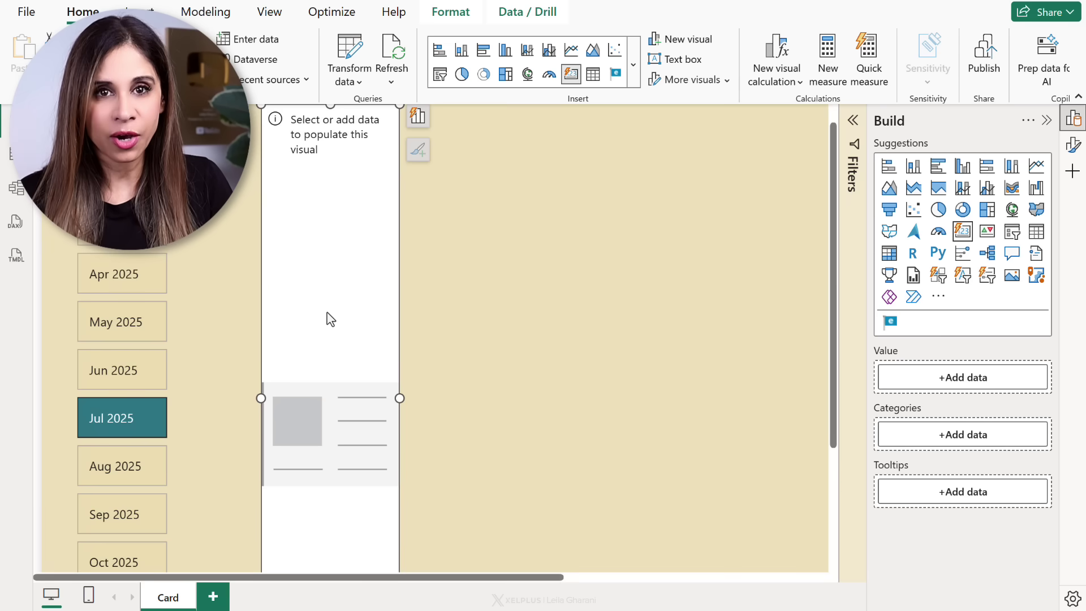
left_click(963, 377)
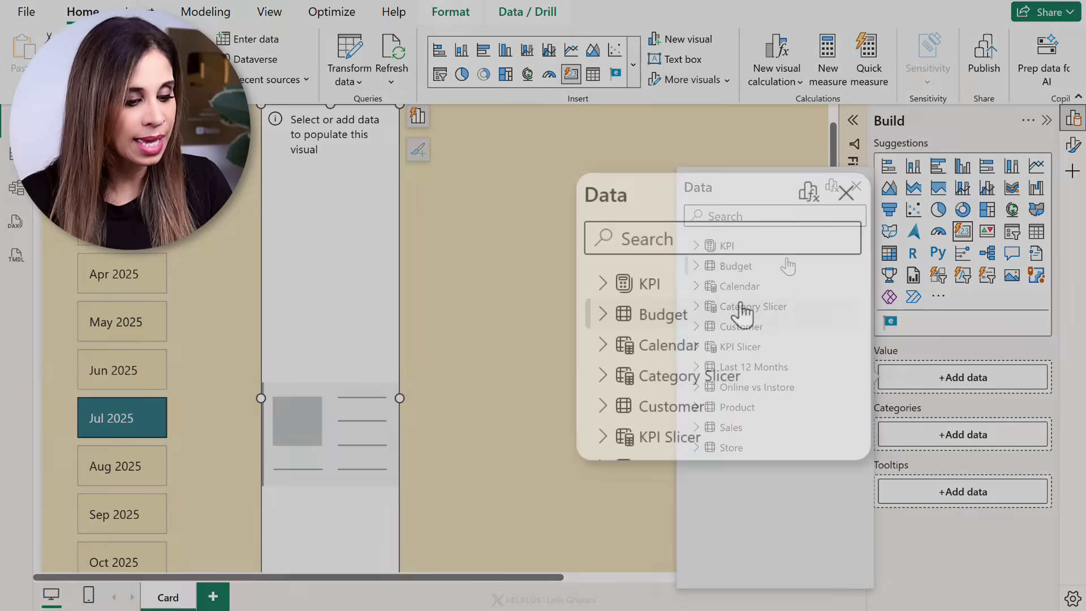
type("total")
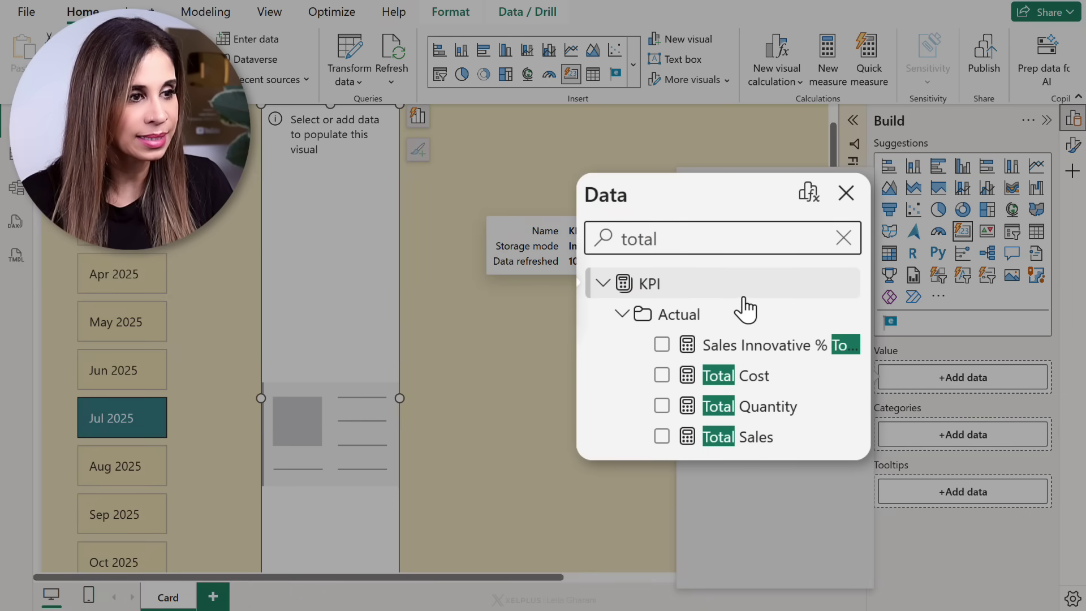
left_click(662, 437)
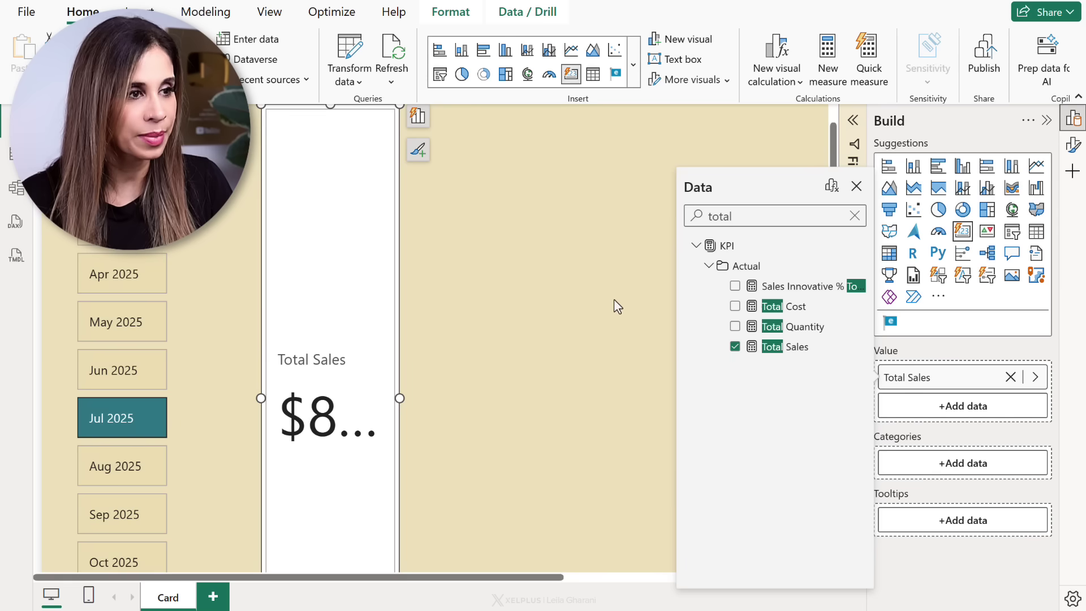
left_click(569, 322)
mouse_move(329, 518)
left_mouse_down()
mouse_move(359, 364)
mouse_move(330, 265)
left_mouse_up()
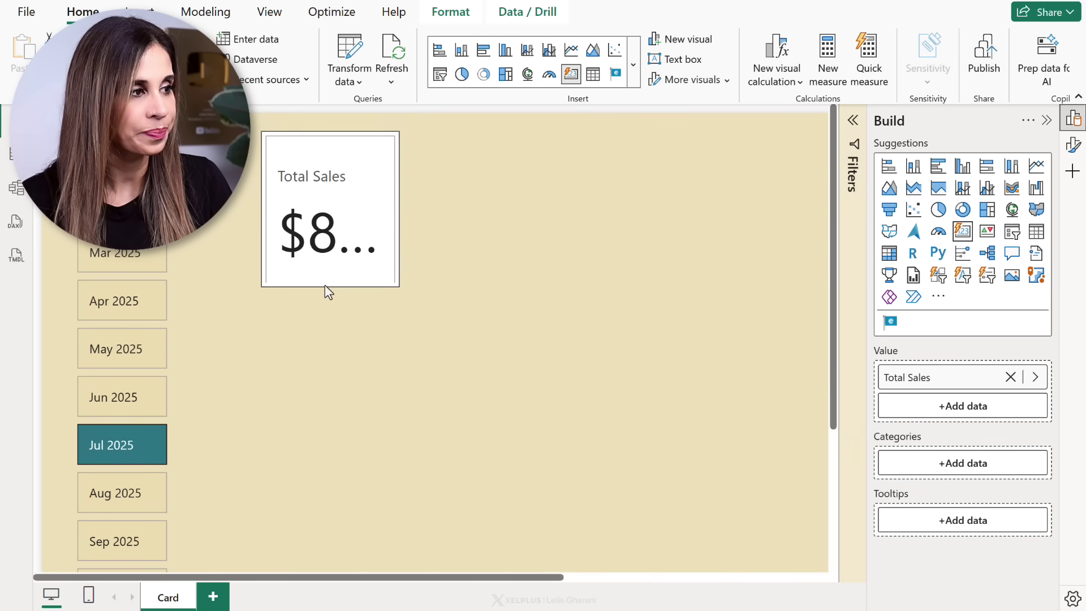
left_click_drag(400, 198, 466, 201)
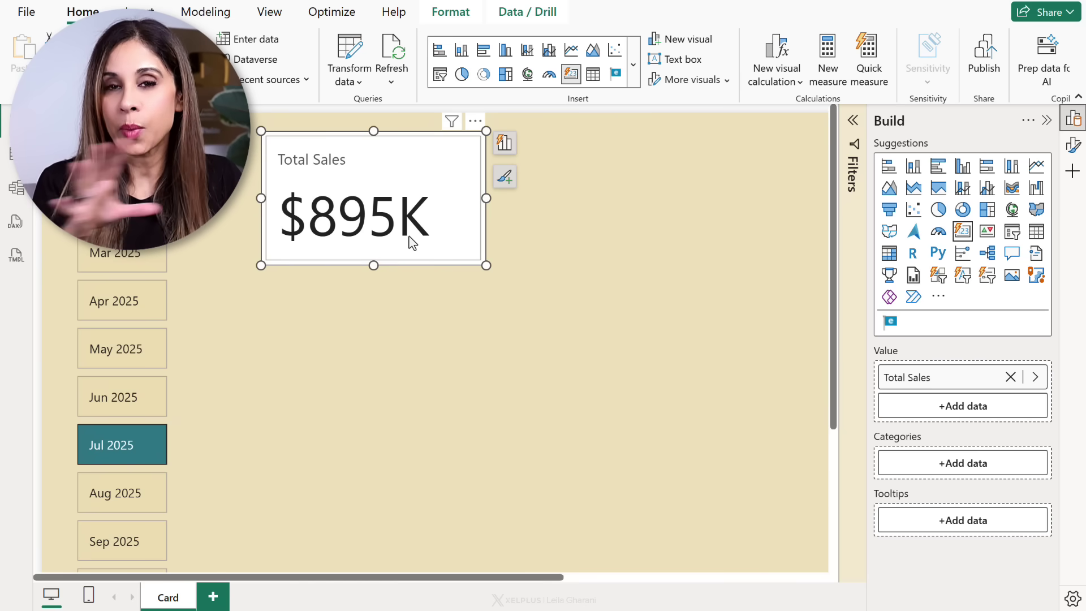
- Add Total Quantity and Total Cost to the card and widen it for three tiles
left_click(962, 405)
type("total")
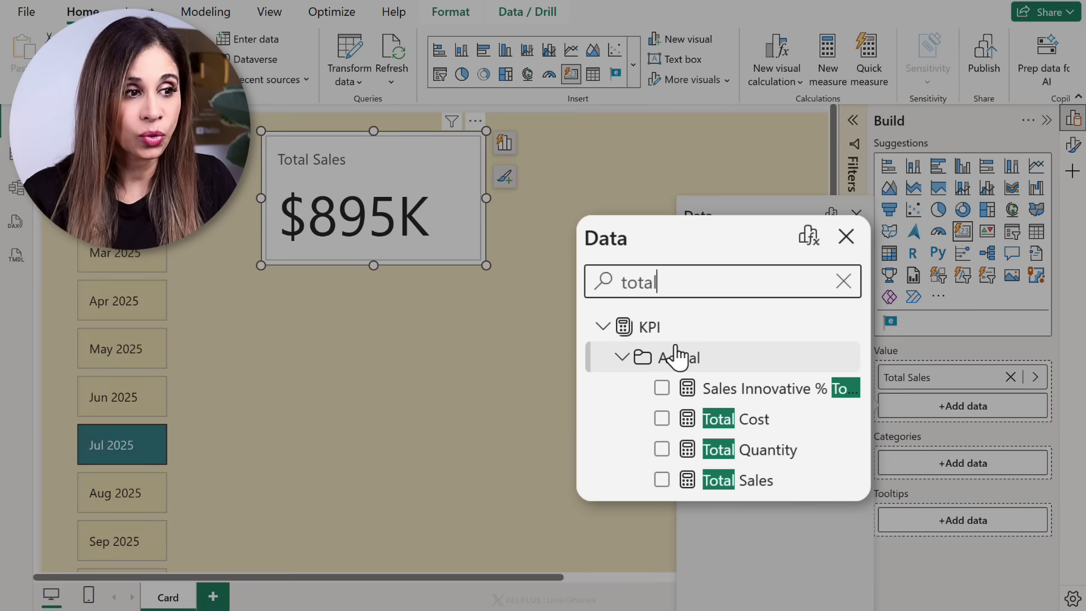
left_click(662, 449)
left_click(661, 418)
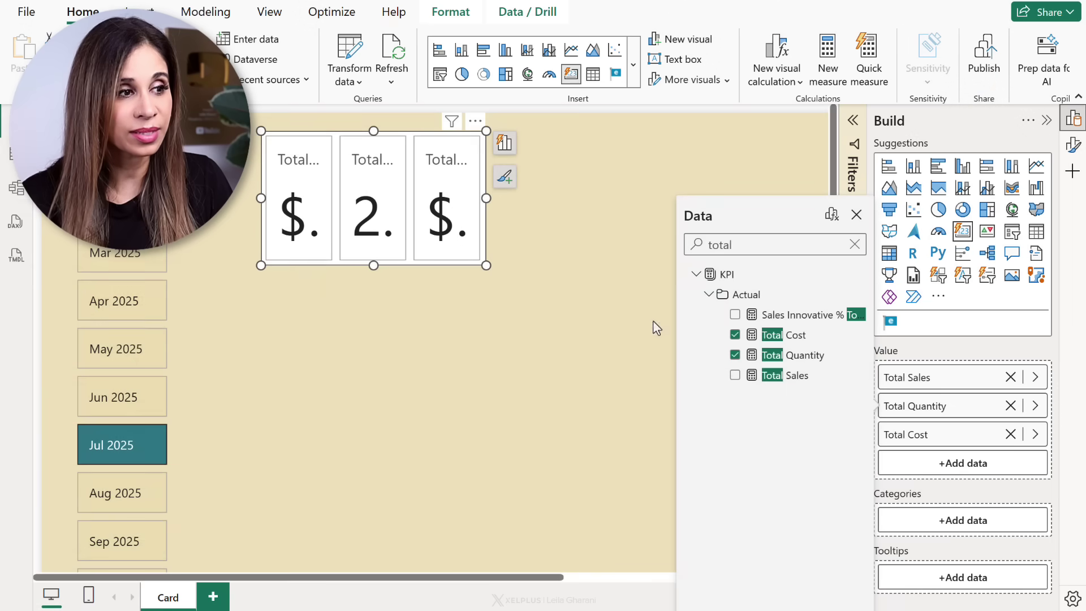
left_click(653, 320)
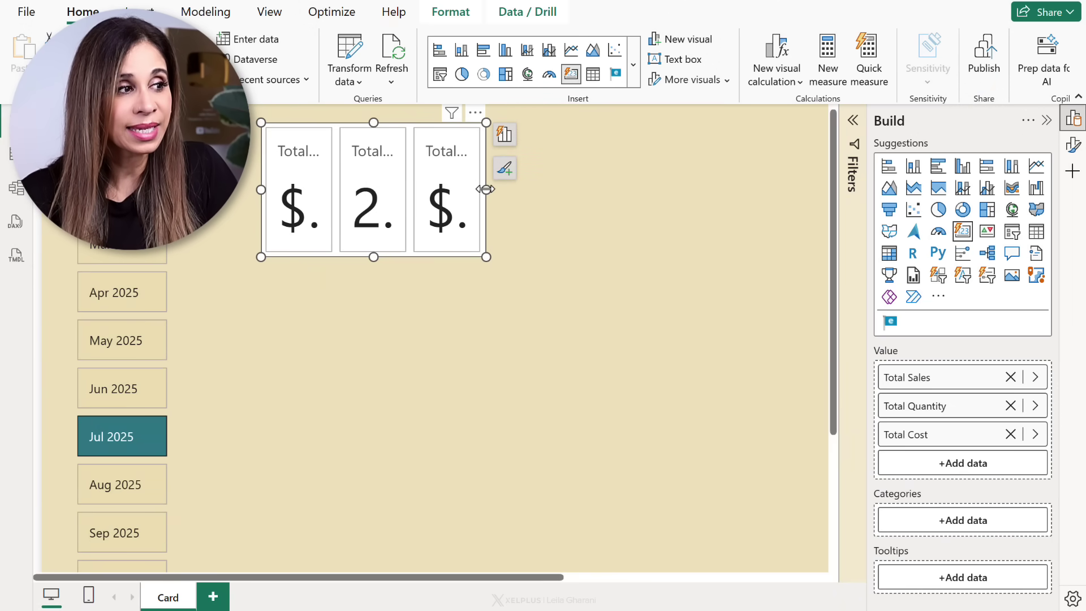
left_click_drag(486, 188, 671, 188)
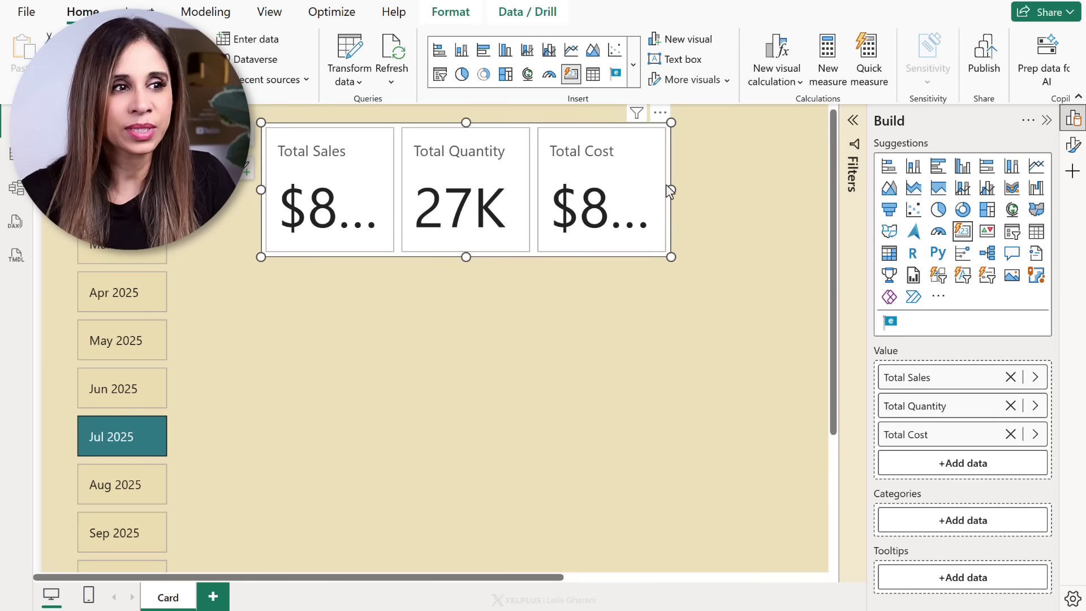
- Show the card's format options and toggle its Title on, then back off
left_click(1071, 152)
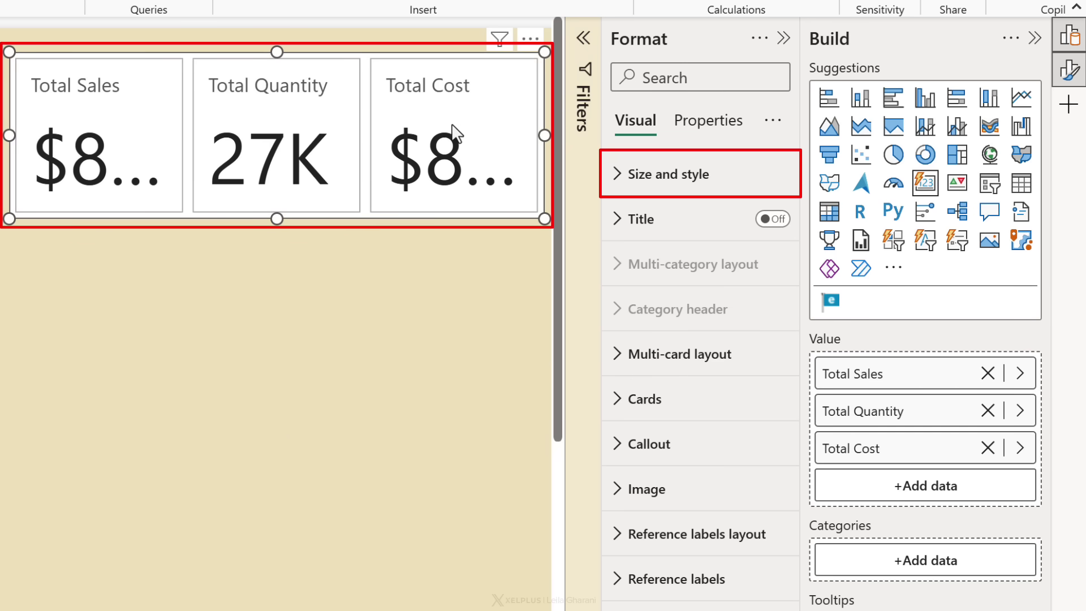
left_click(772, 219)
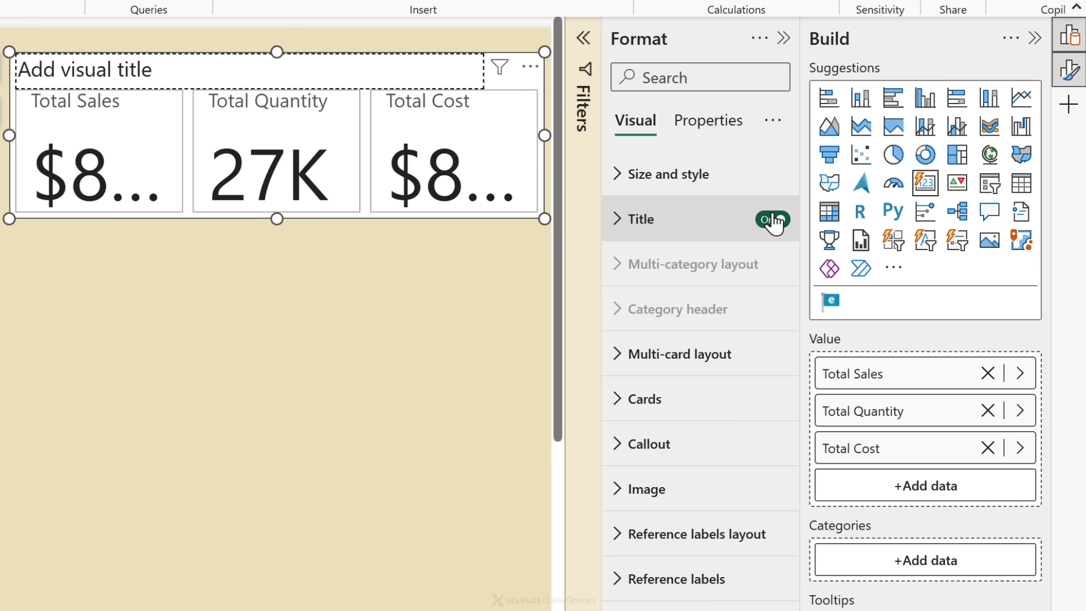
left_click(773, 219)
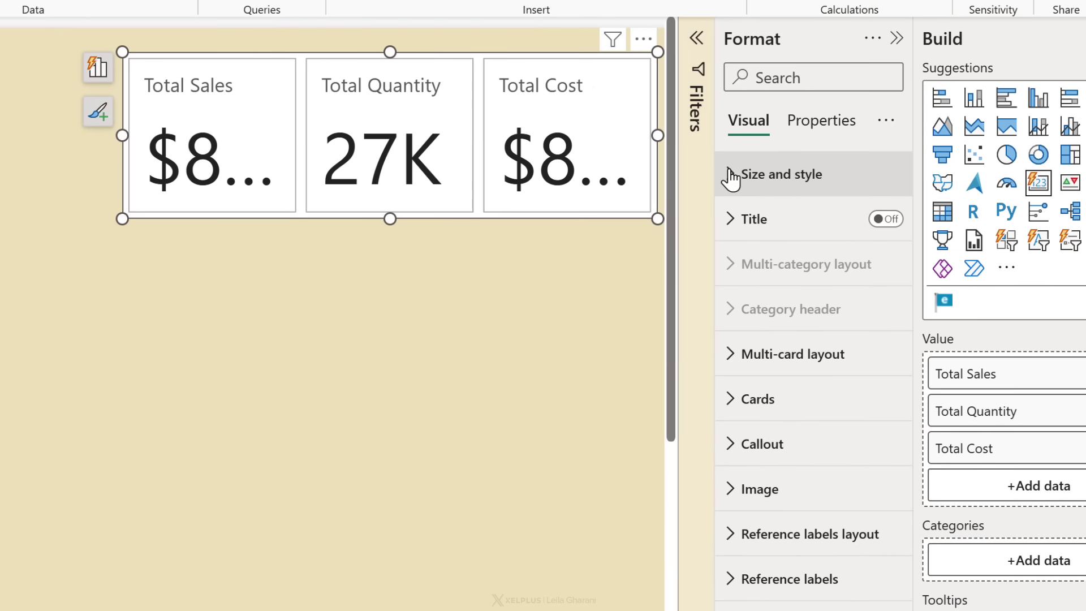
- Move the card left, shrink it slightly, and show its 5 px padding settings
left_click(733, 176)
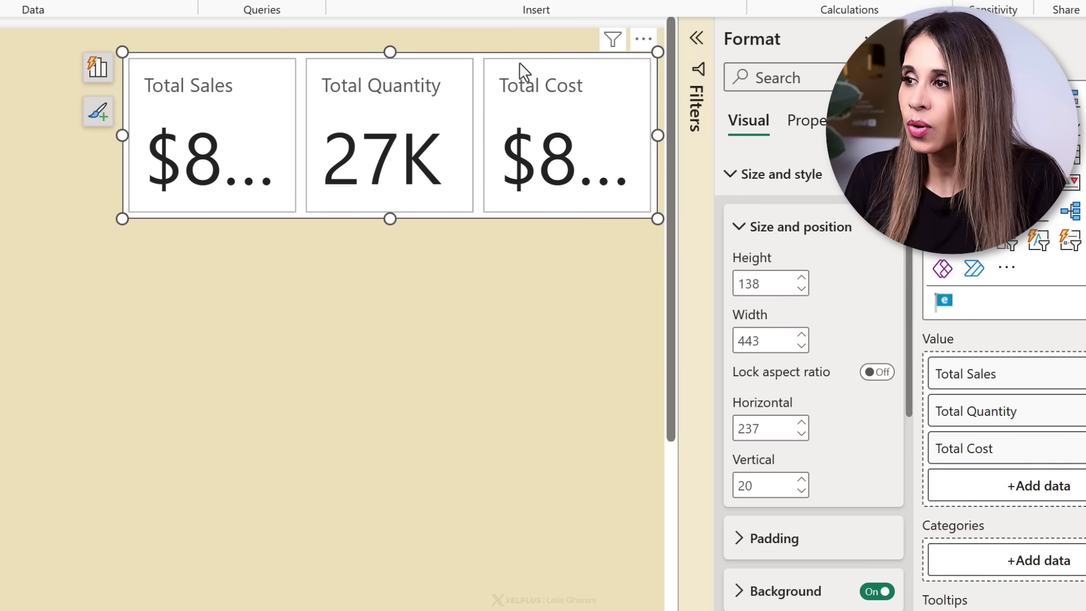
left_click_drag(501, 69, 466, 77)
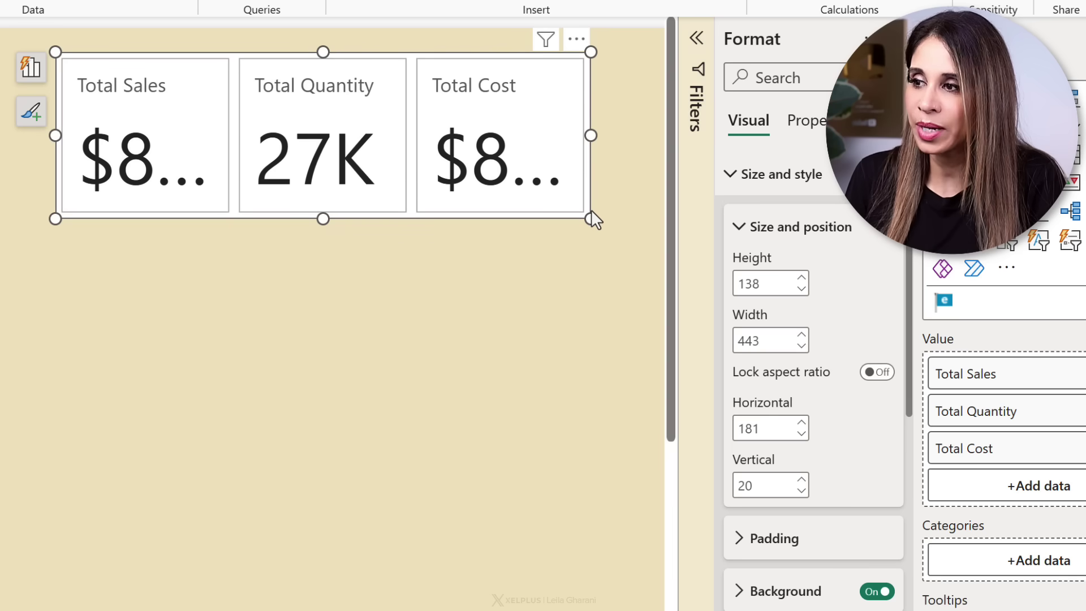
left_click_drag(591, 219, 590, 216)
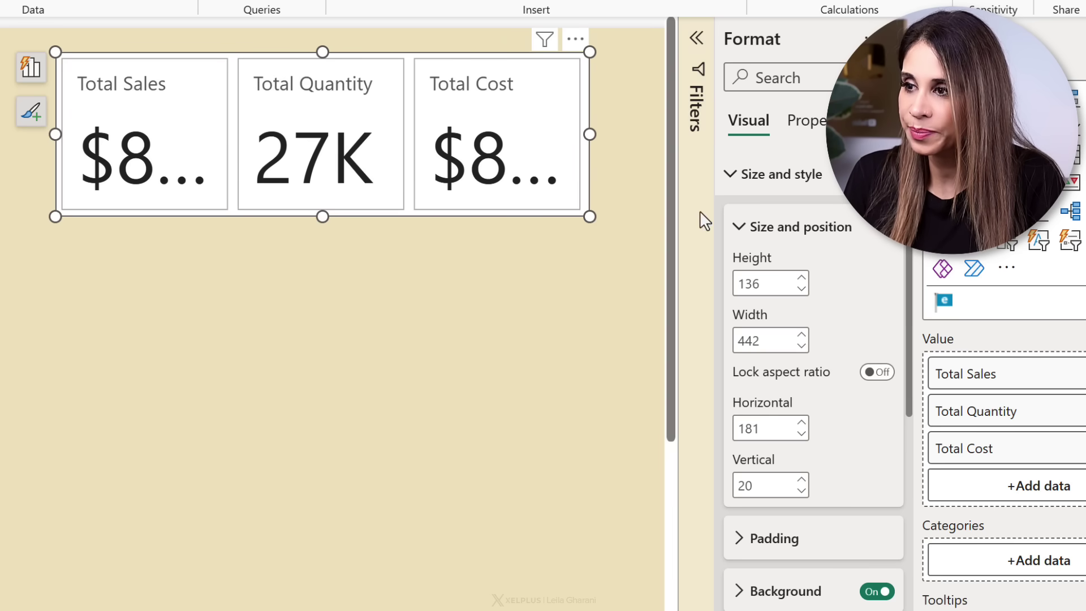
left_click(739, 227)
left_click(739, 279)
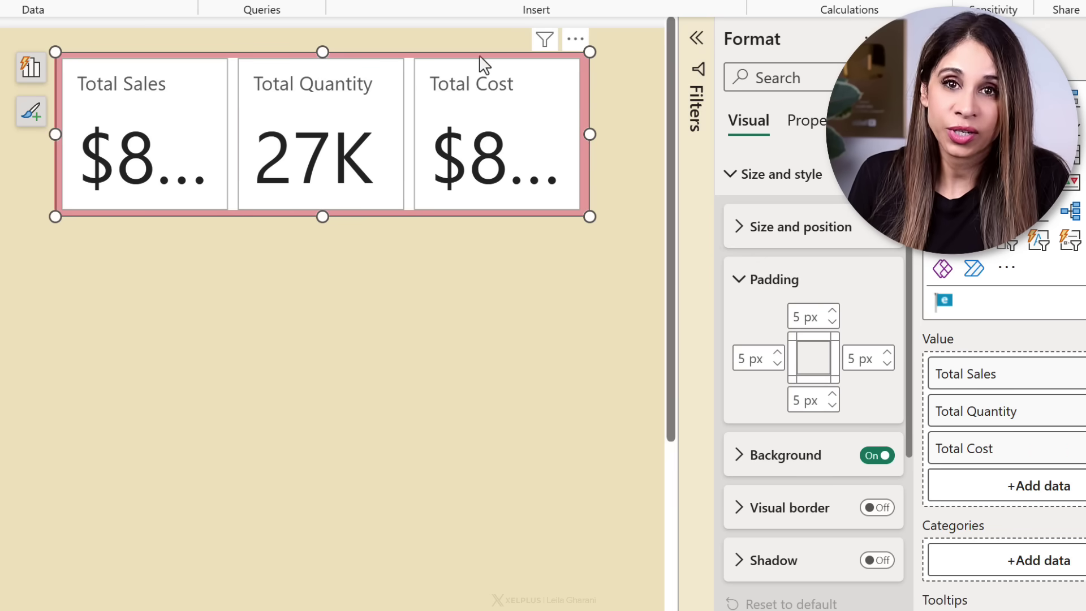
- Nudge the top padding up and back down, leaving it at 5 px
left_click(832, 311)
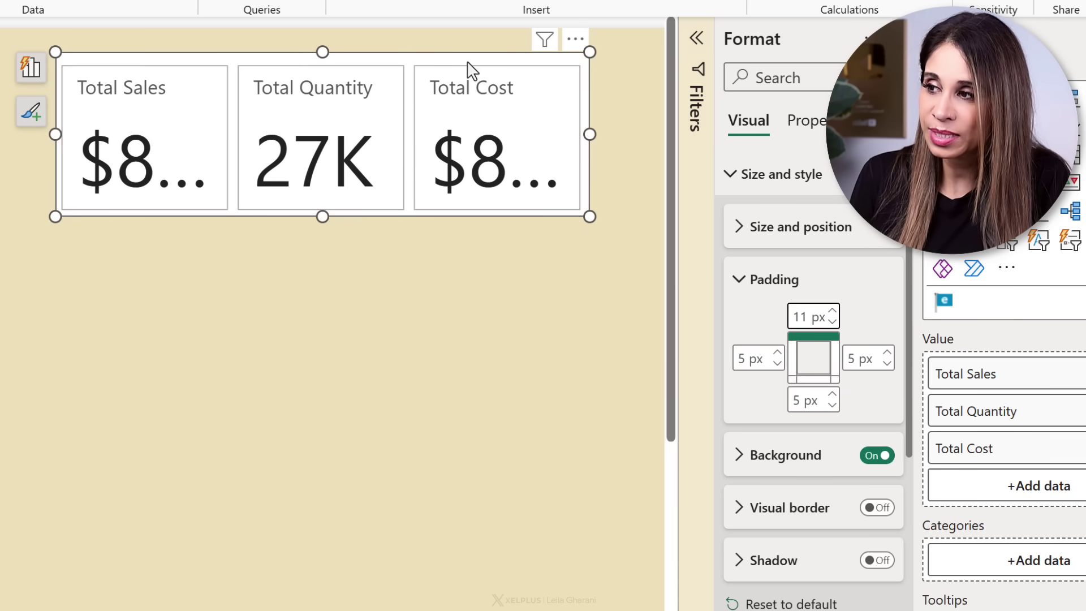
left_click(833, 324)
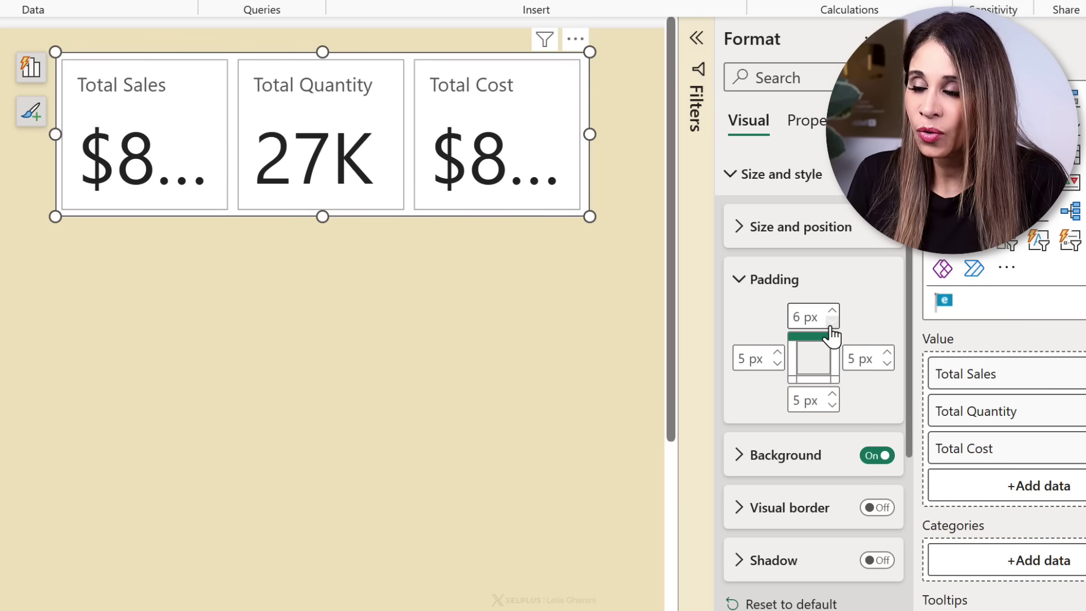
left_click(832, 311)
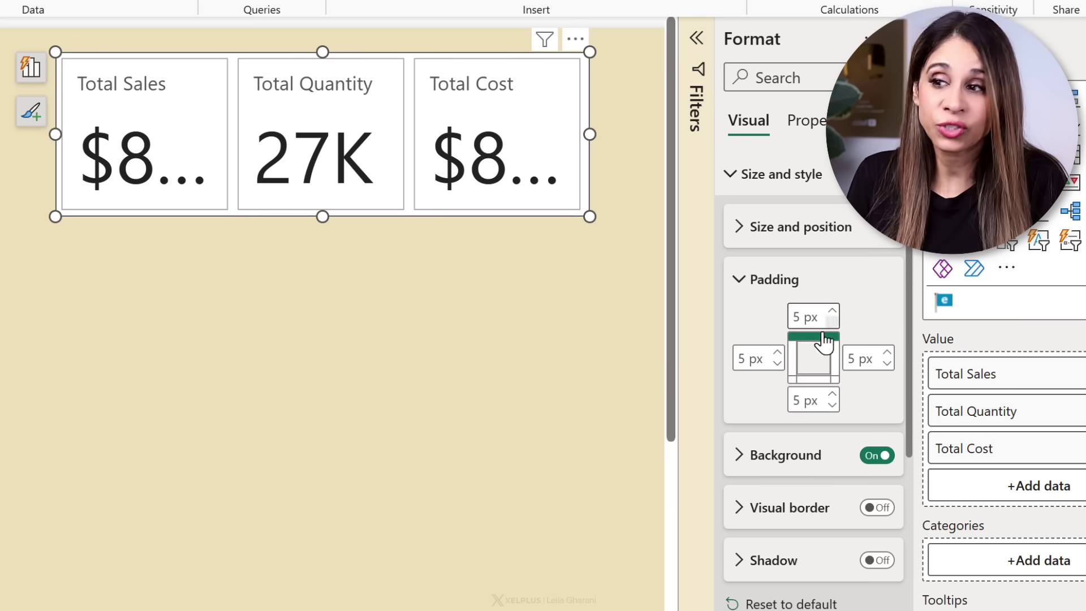
left_click(736, 280)
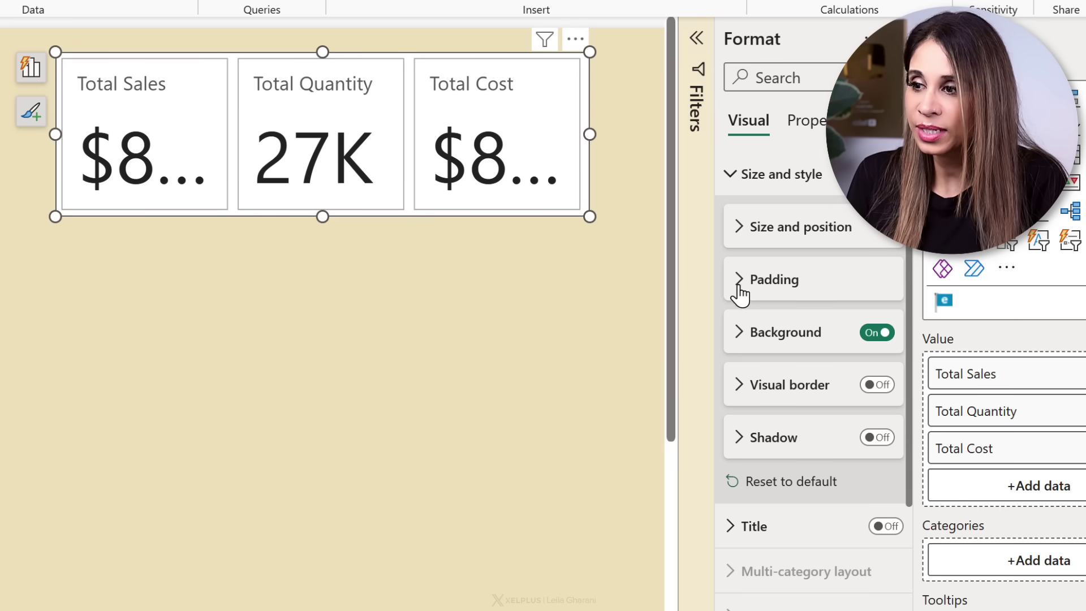
- Switch the card background off and collapse Size and style
left_click(738, 332)
left_click(740, 334)
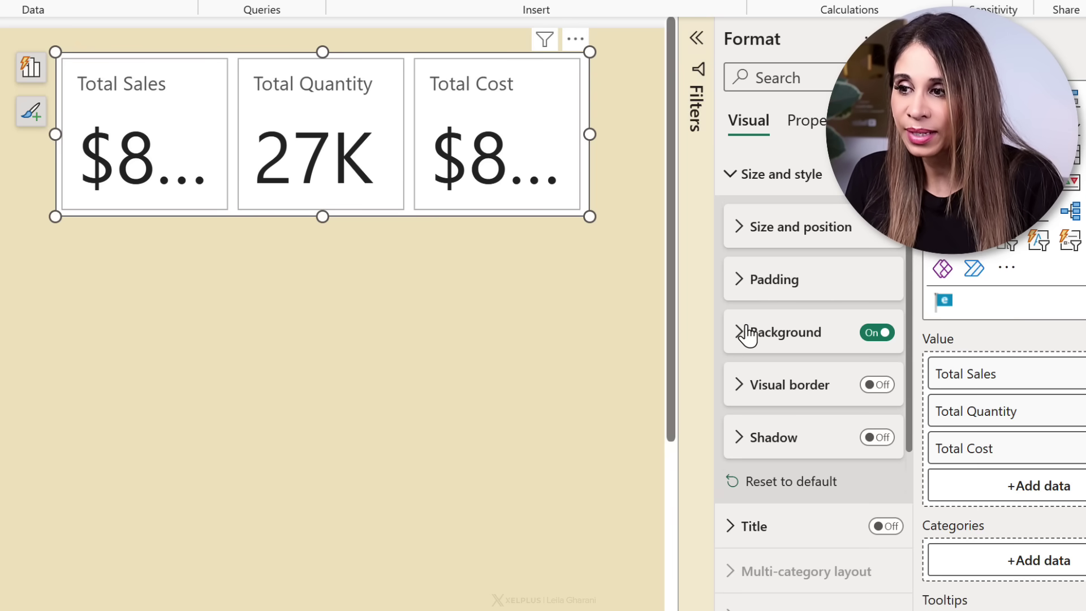
left_click(873, 333)
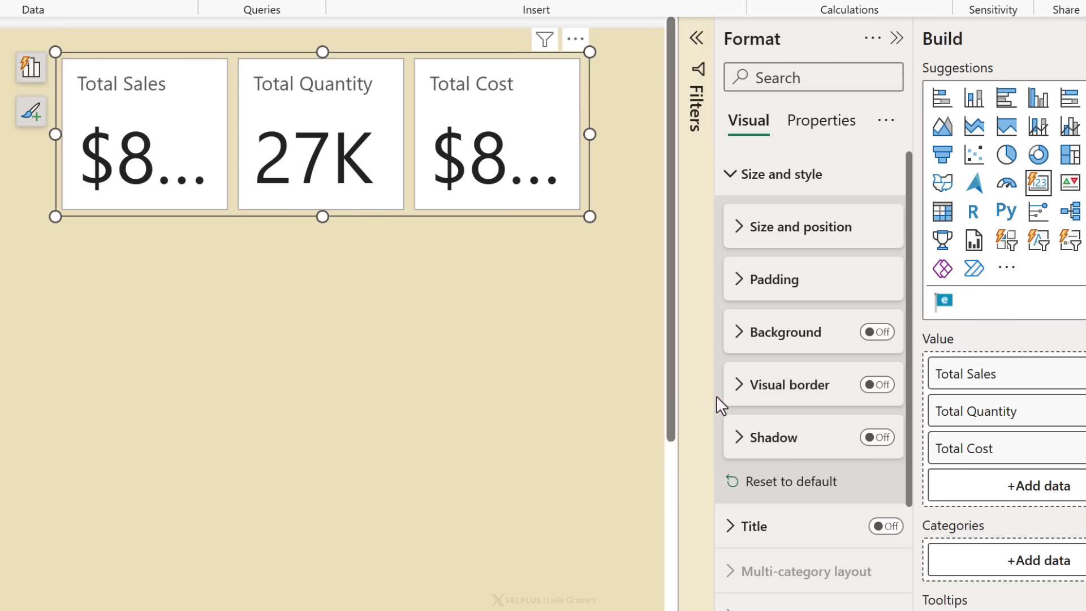
left_click(728, 176)
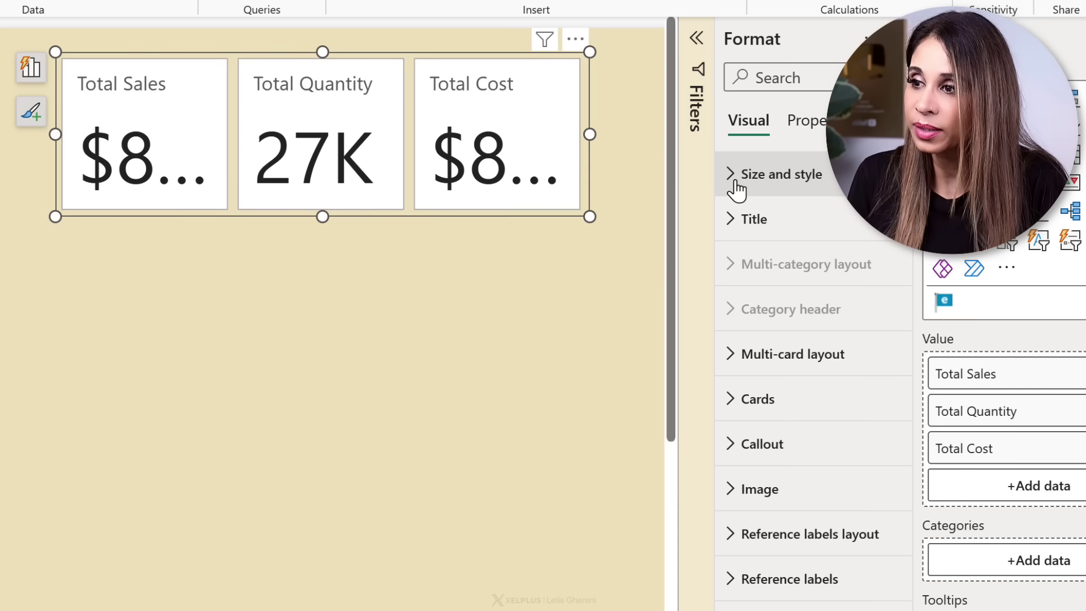
- Try the Table layout style with vertical arrangement, making the card taller
left_click(730, 355)
scroll(764, 382, "down", 2)
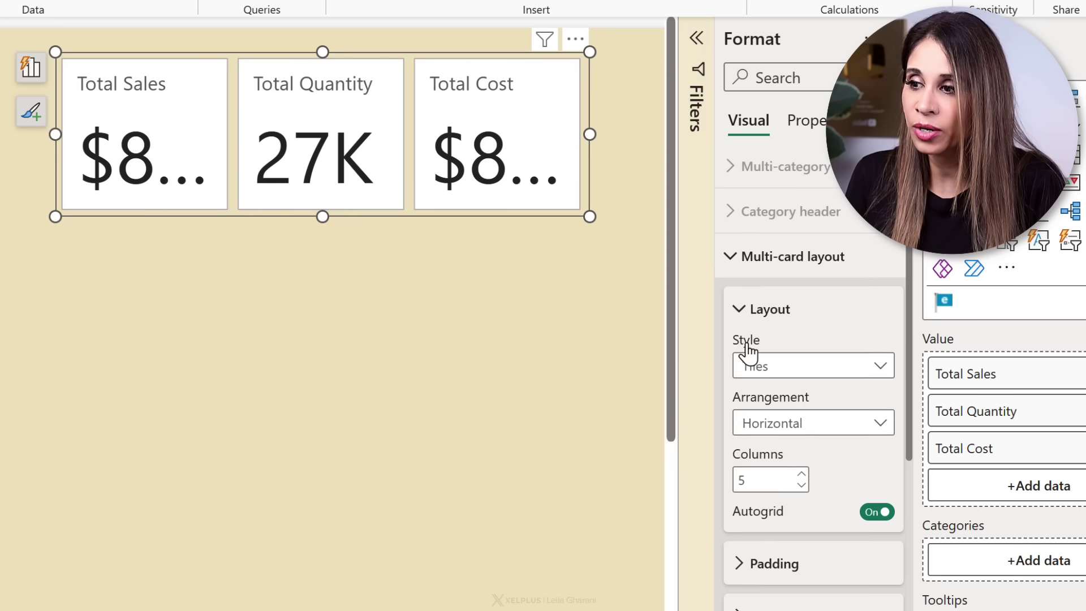
scroll(798, 383, "down", 1)
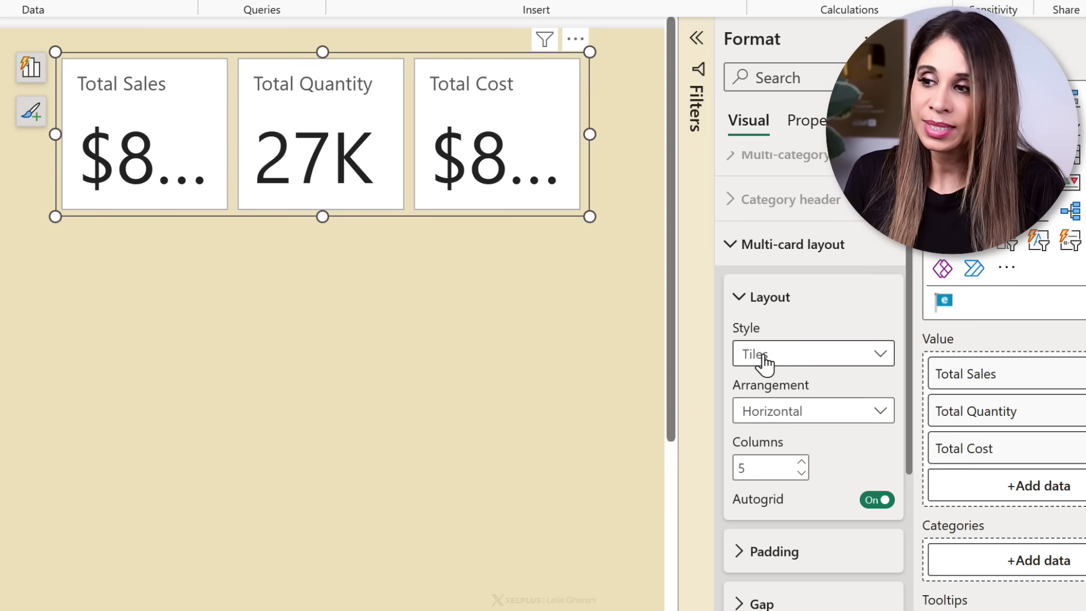
left_click(882, 357)
left_click(797, 379)
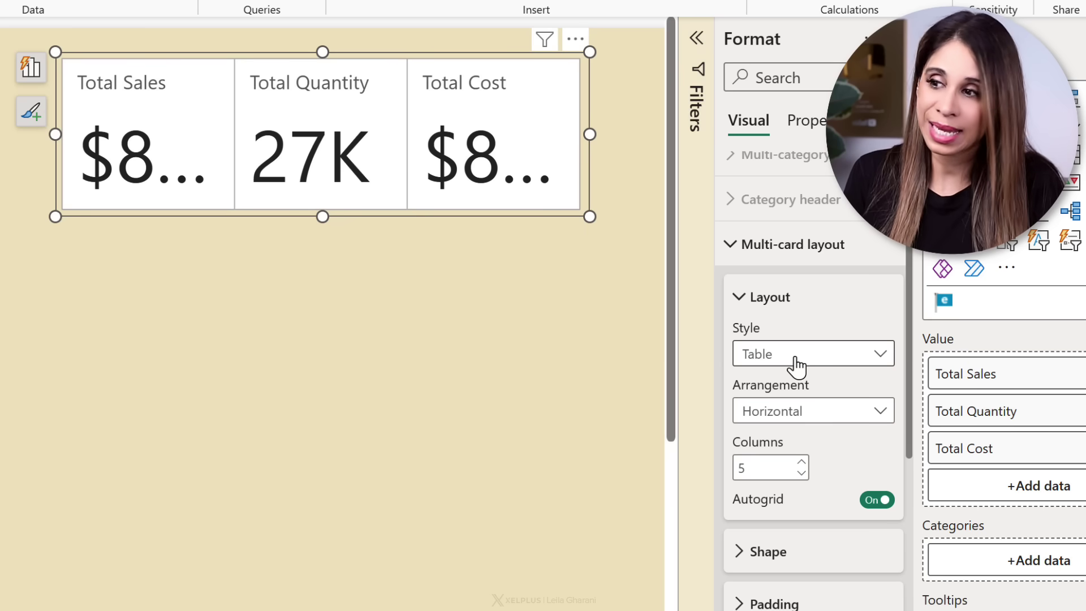
left_click(821, 416)
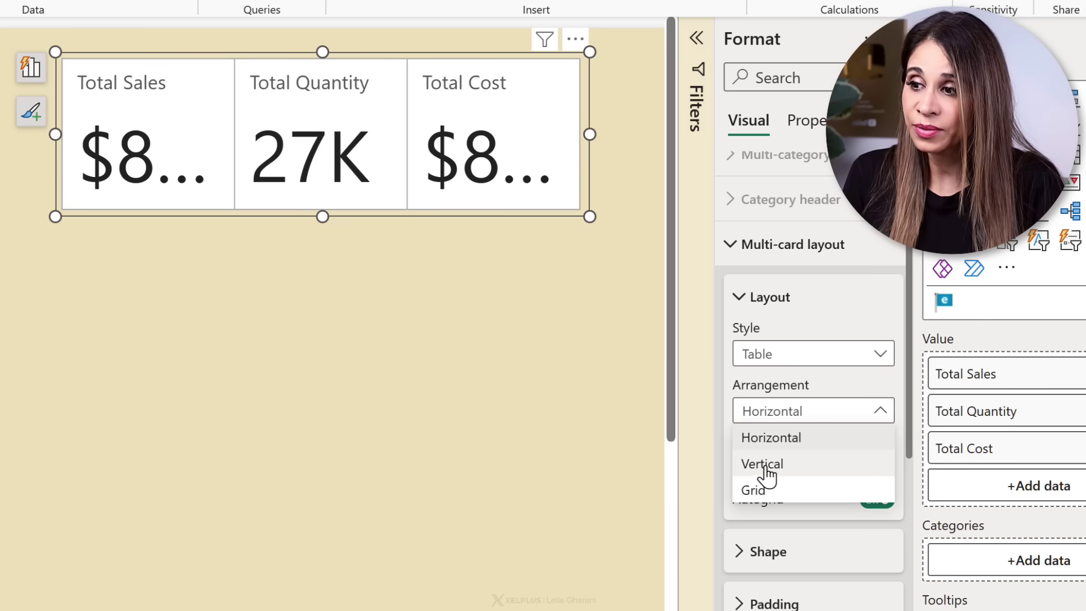
left_click(761, 464)
mouse_move(319, 216)
left_mouse_down()
mouse_move(321, 359)
mouse_move(322, 227)
left_mouse_up()
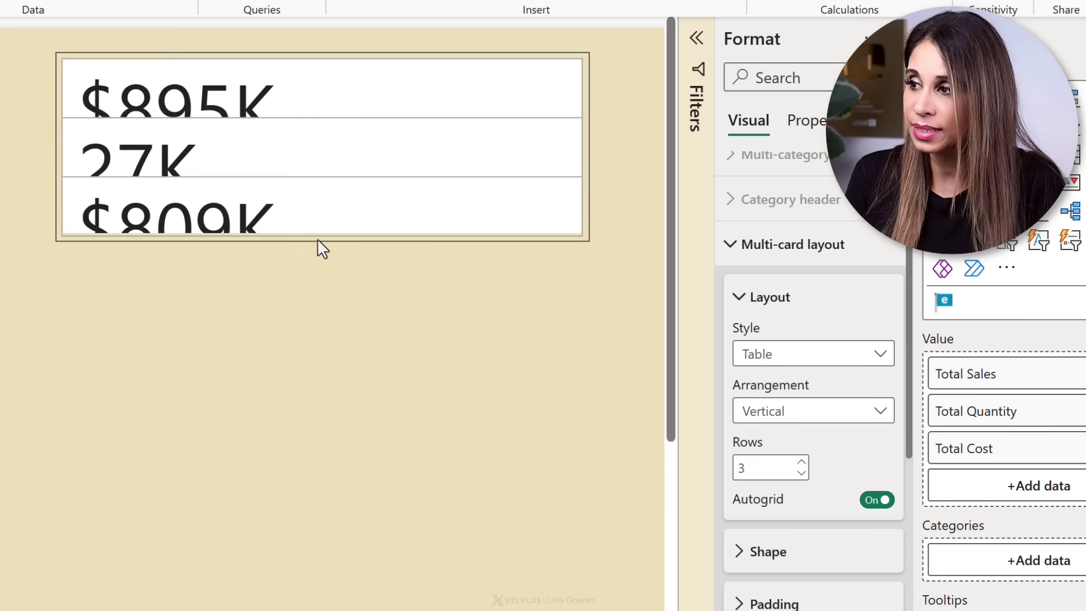
- Experiment with horizontal, two-column and grid card arrangements
left_click(768, 468)
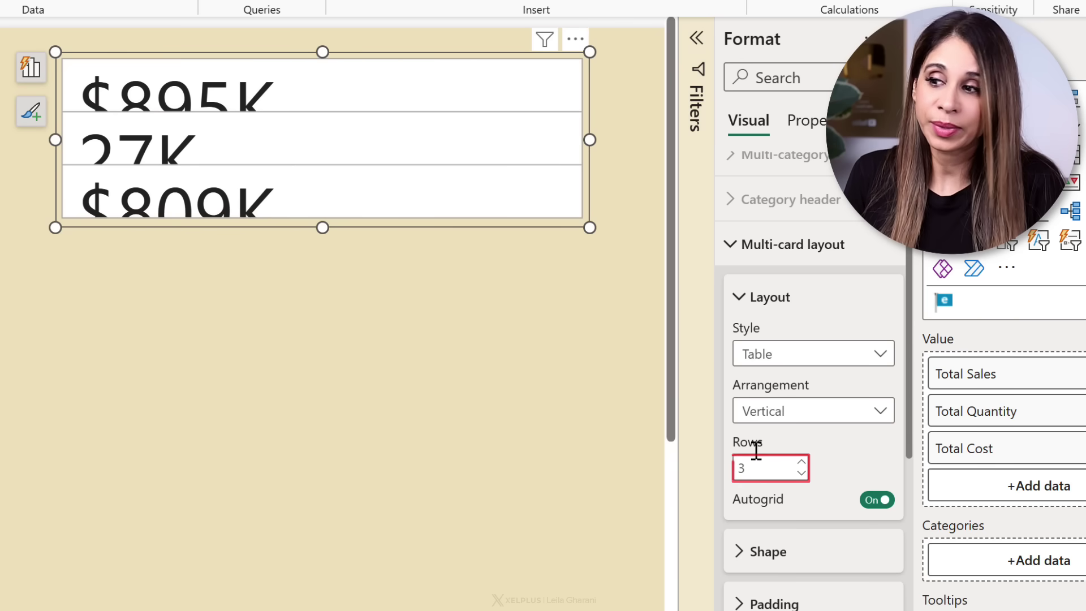
left_click(879, 410)
left_click(770, 437)
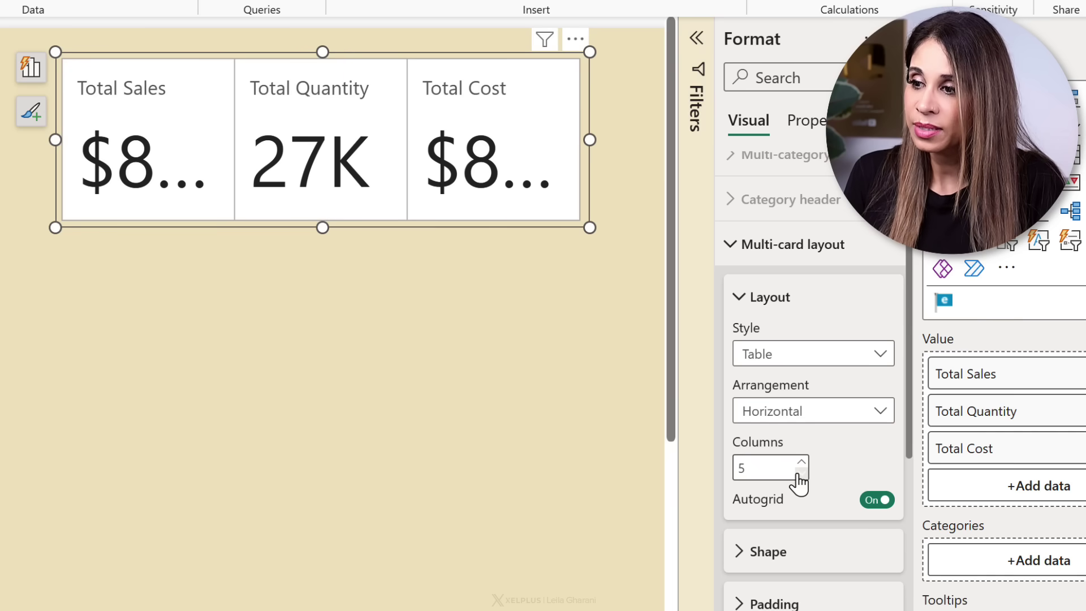
left_click(799, 474)
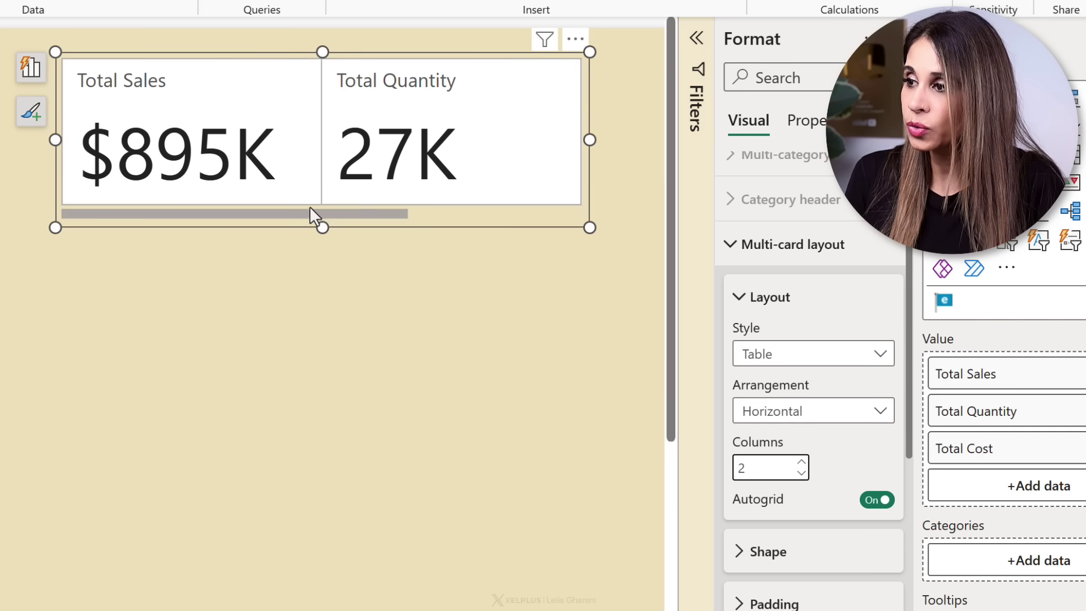
mouse_move(310, 213)
left_mouse_down()
mouse_move(475, 220)
mouse_move(254, 218)
left_mouse_up()
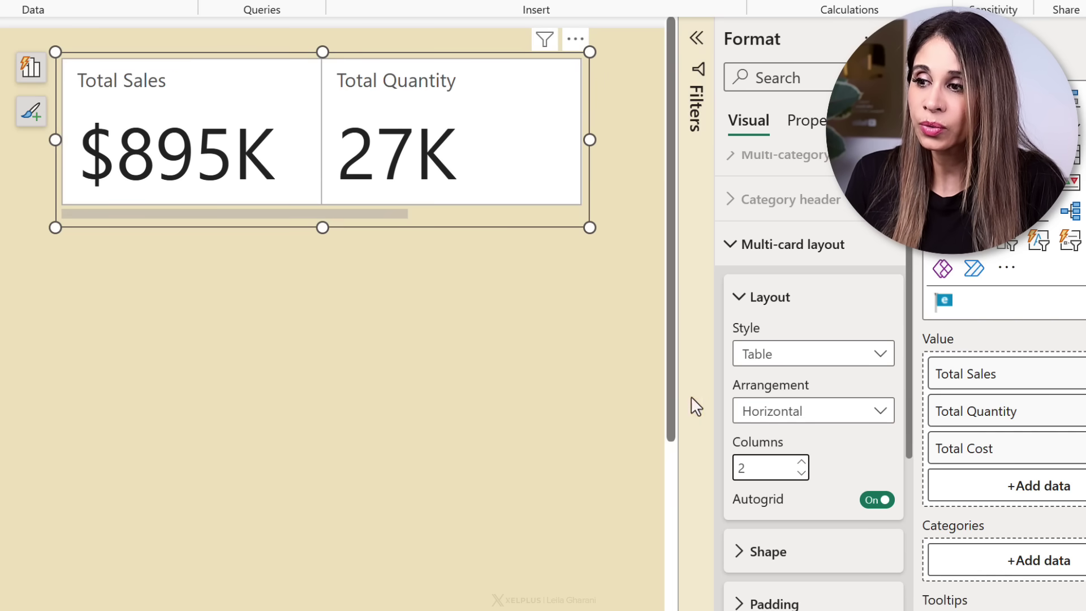
left_click(872, 416)
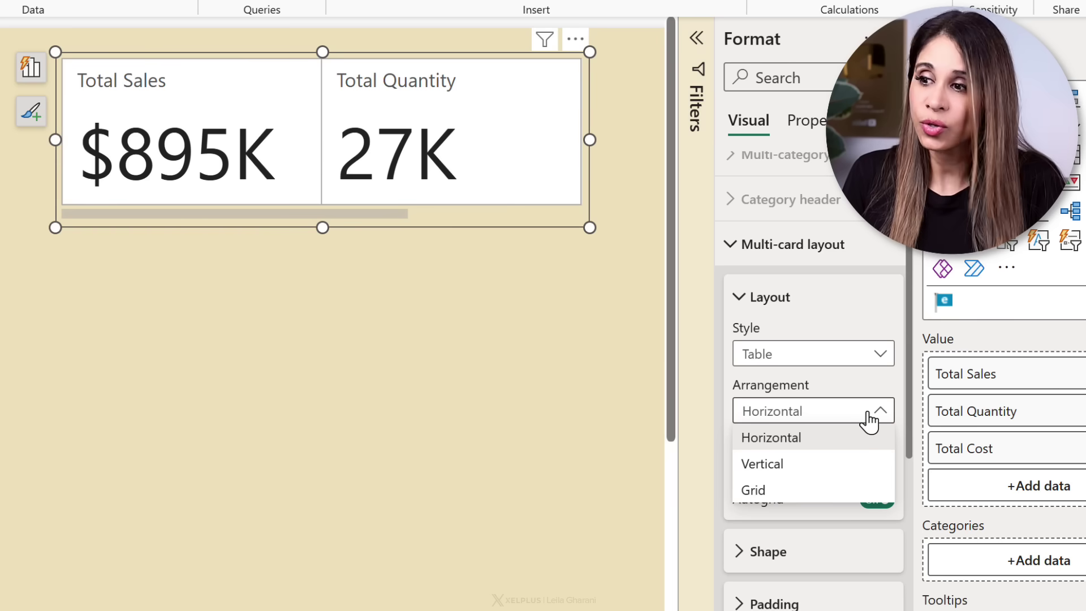
left_click(753, 490)
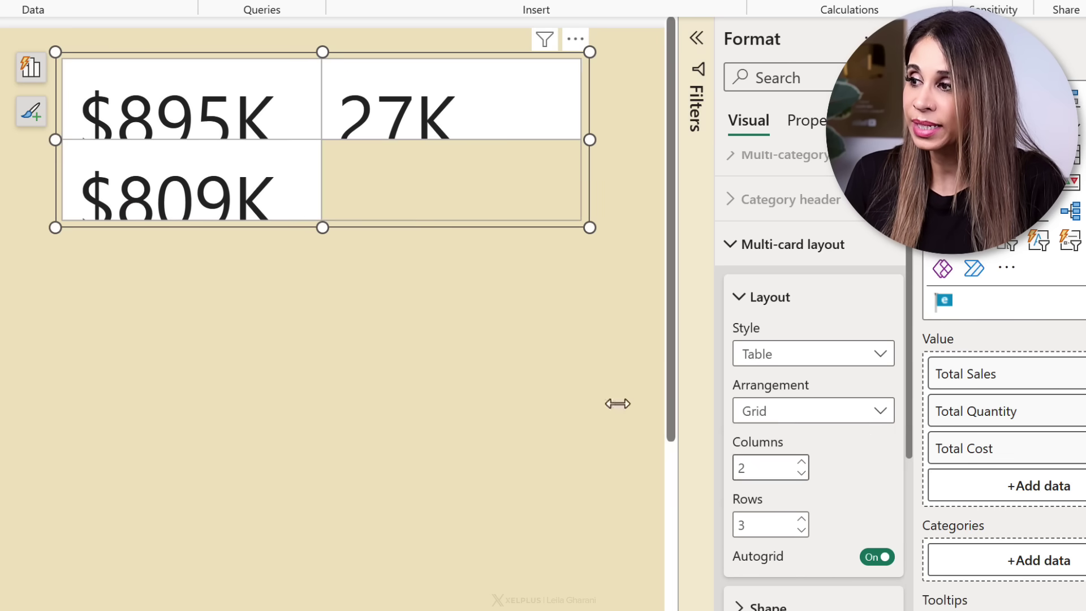
mouse_move(321, 226)
left_mouse_down()
mouse_move(321, 311)
mouse_move(321, 204)
left_mouse_up()
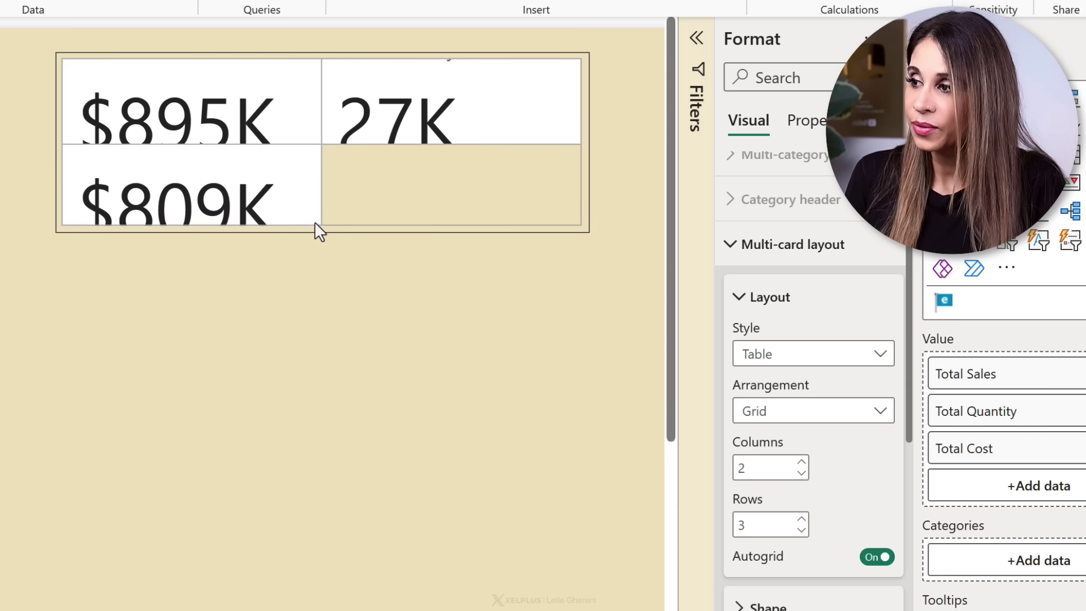
- Set the layout Style to Tiles, Arrangement to Horizontal, and Columns to 5
left_click(880, 354)
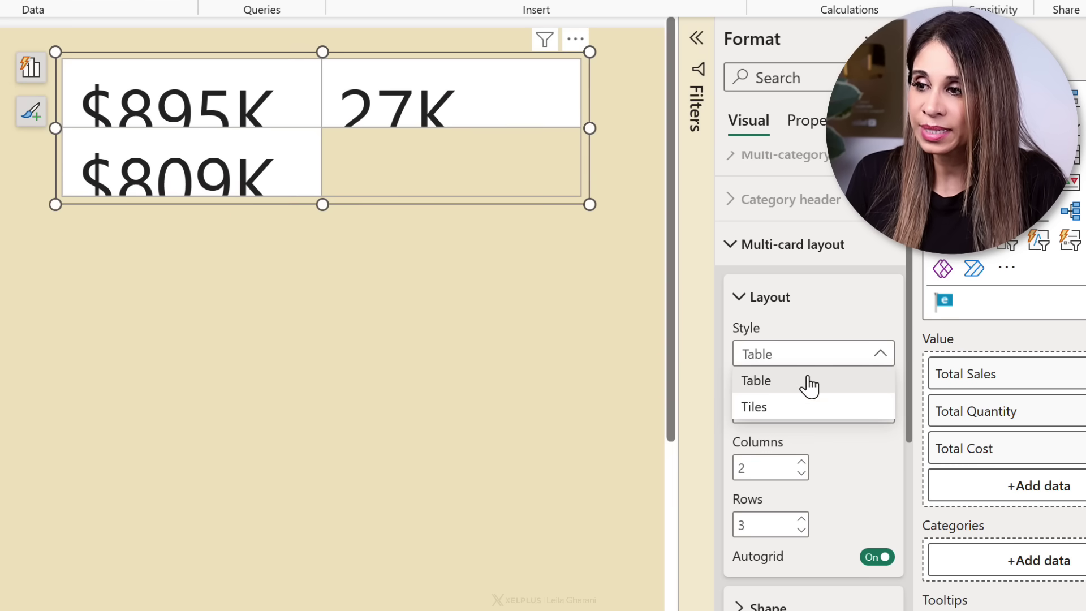
left_click(785, 406)
left_click(815, 410)
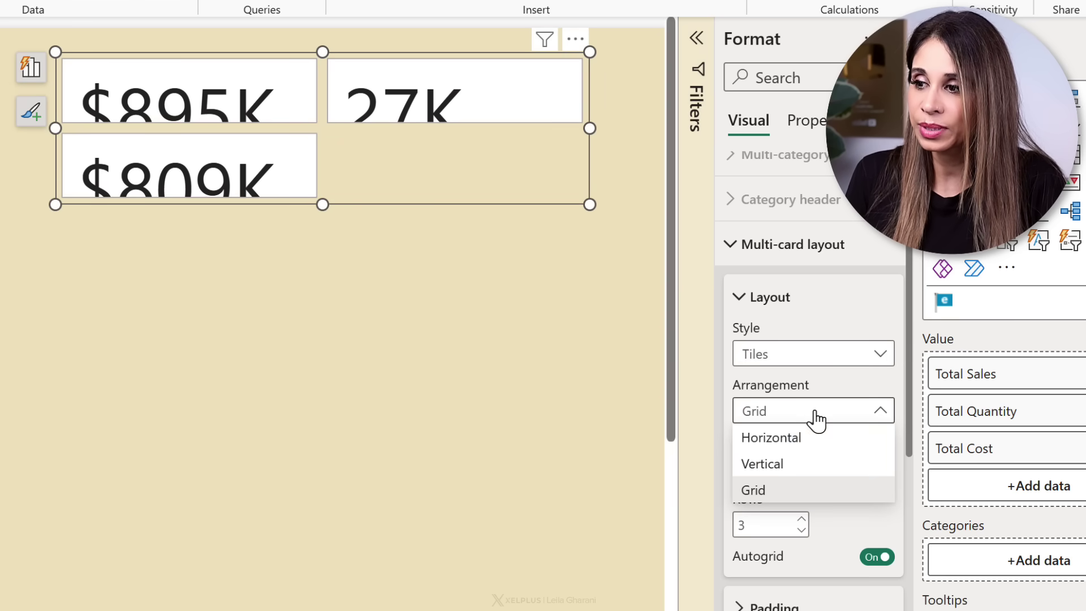
left_click(789, 439)
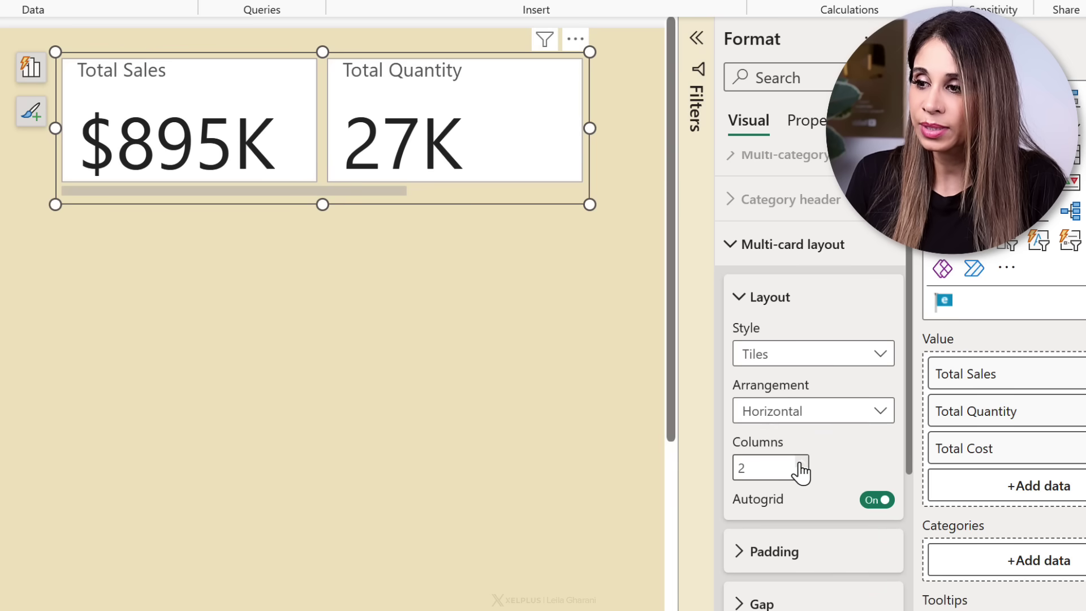
left_click(802, 462)
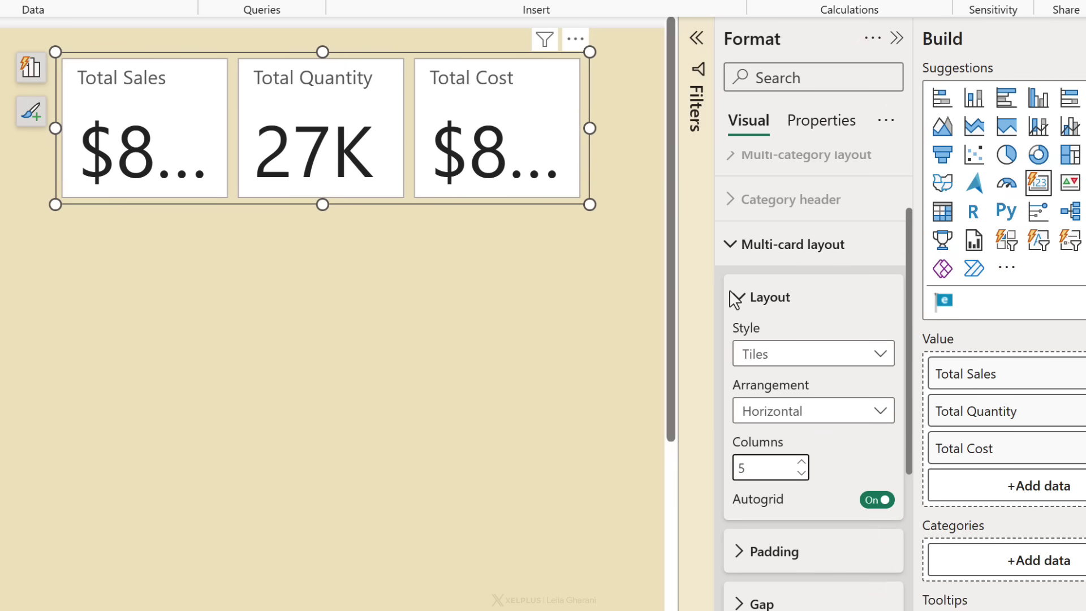
- Set the card Shape to Rounded rectangle with a 10 px corner radius
left_click(759, 298)
left_click(731, 244)
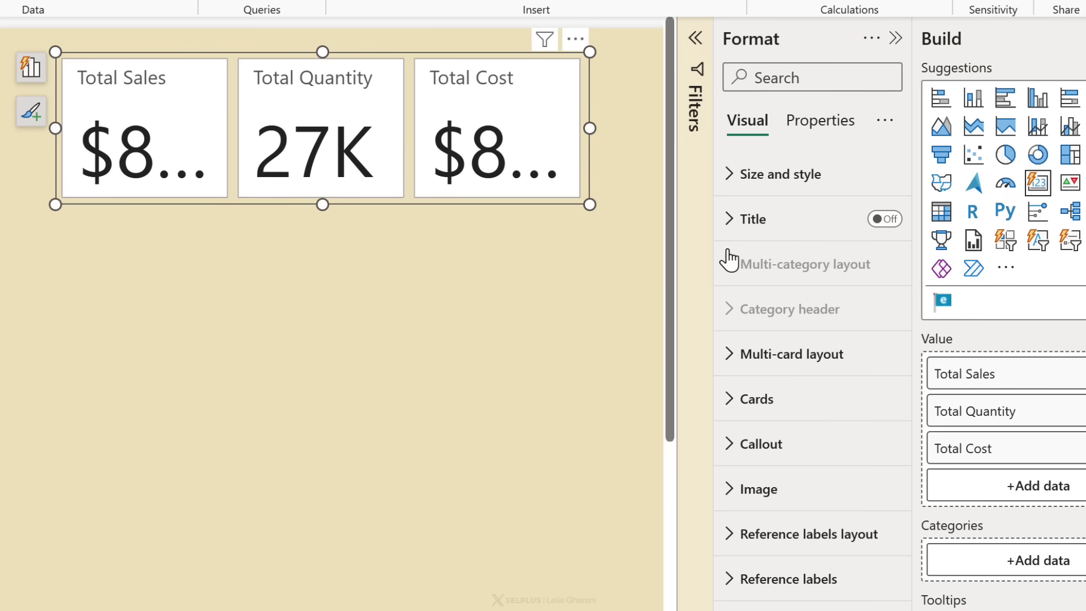
left_click(735, 399)
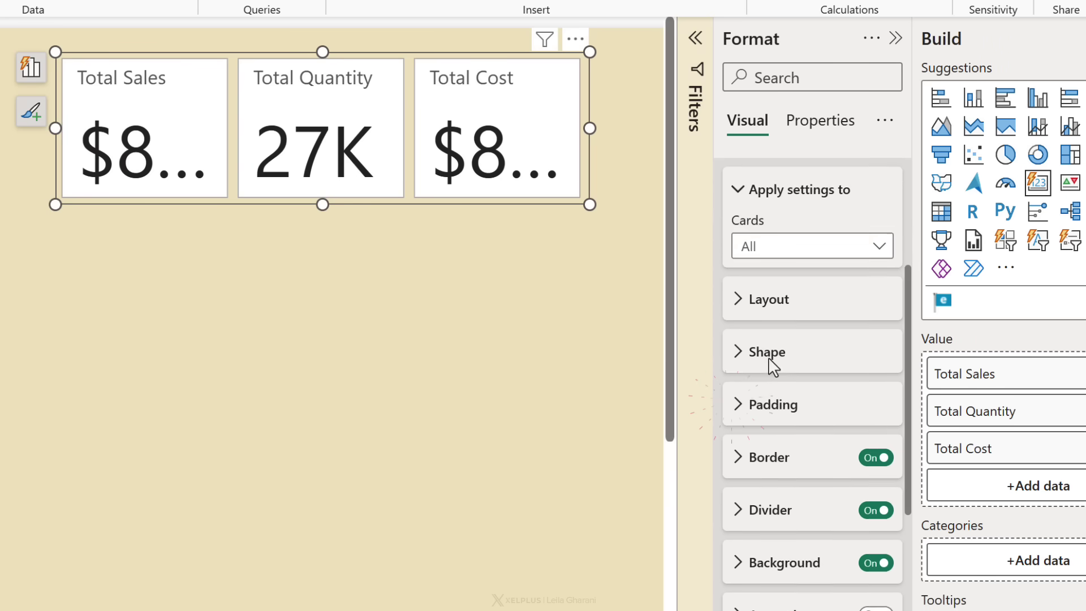
scroll(774, 361, "down", 3)
scroll(774, 361, "up", 3)
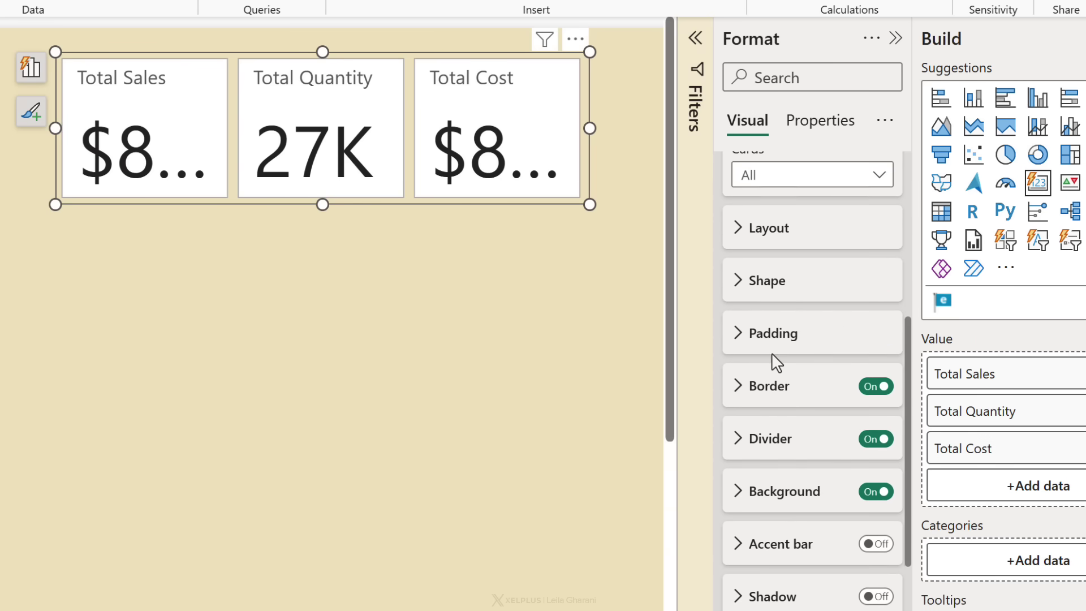
left_click(738, 289)
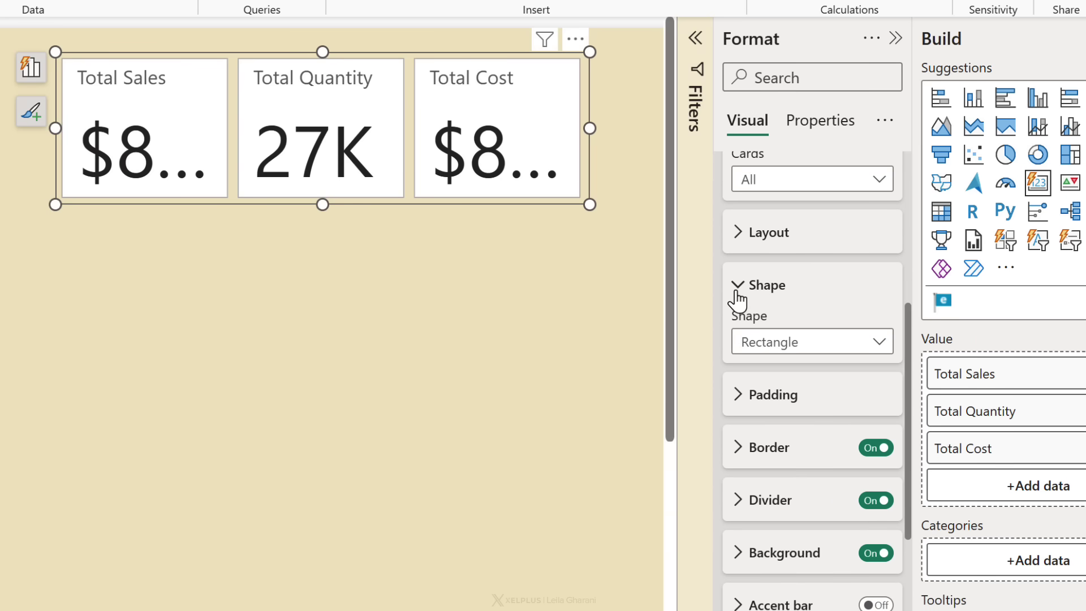
left_click(876, 346)
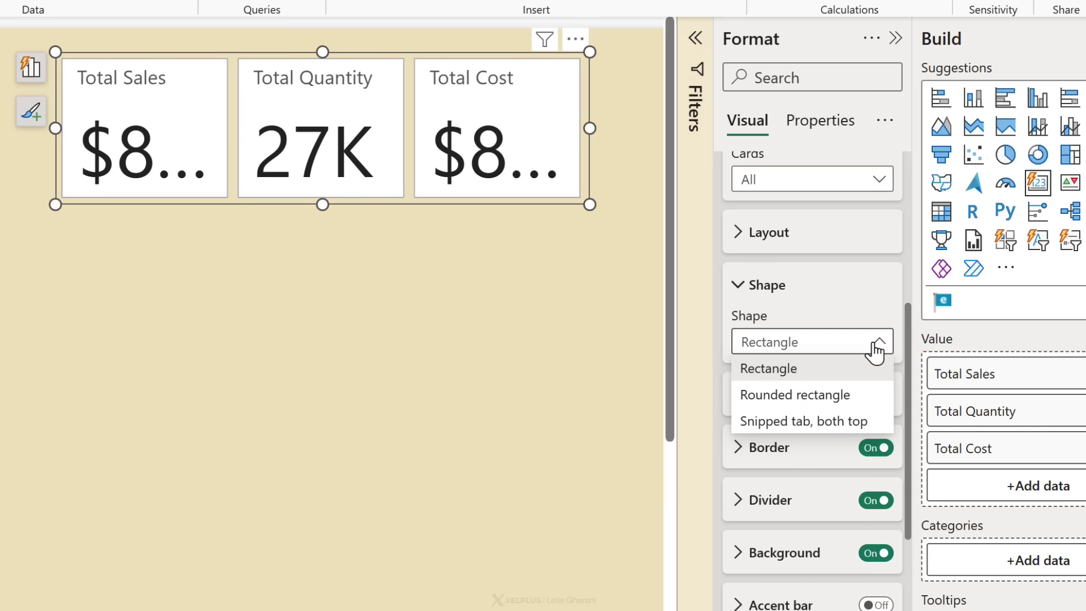
left_click(797, 393)
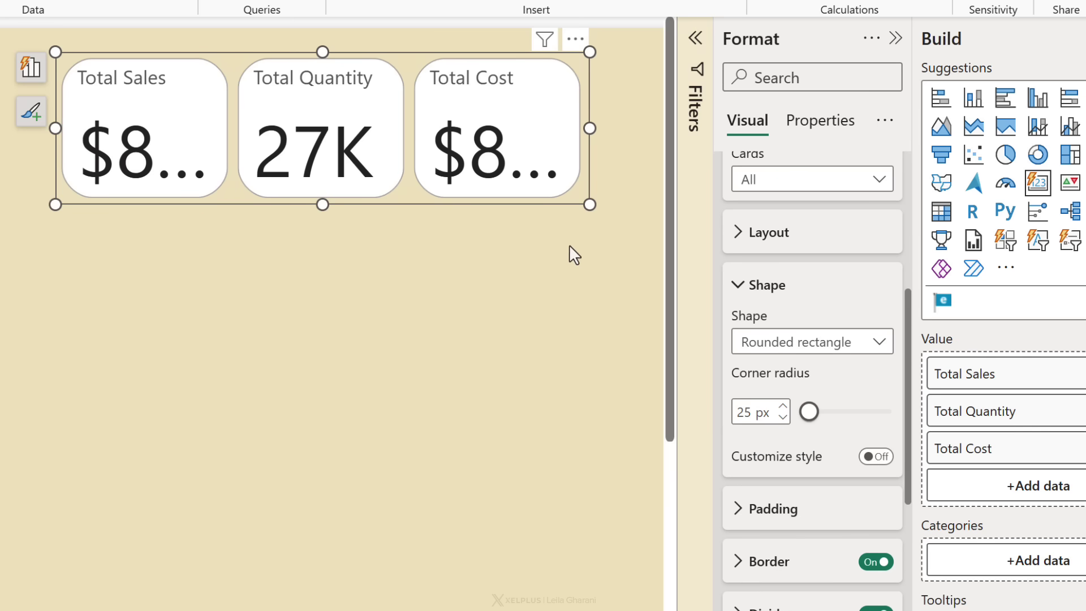
double_click(745, 412)
type("10")
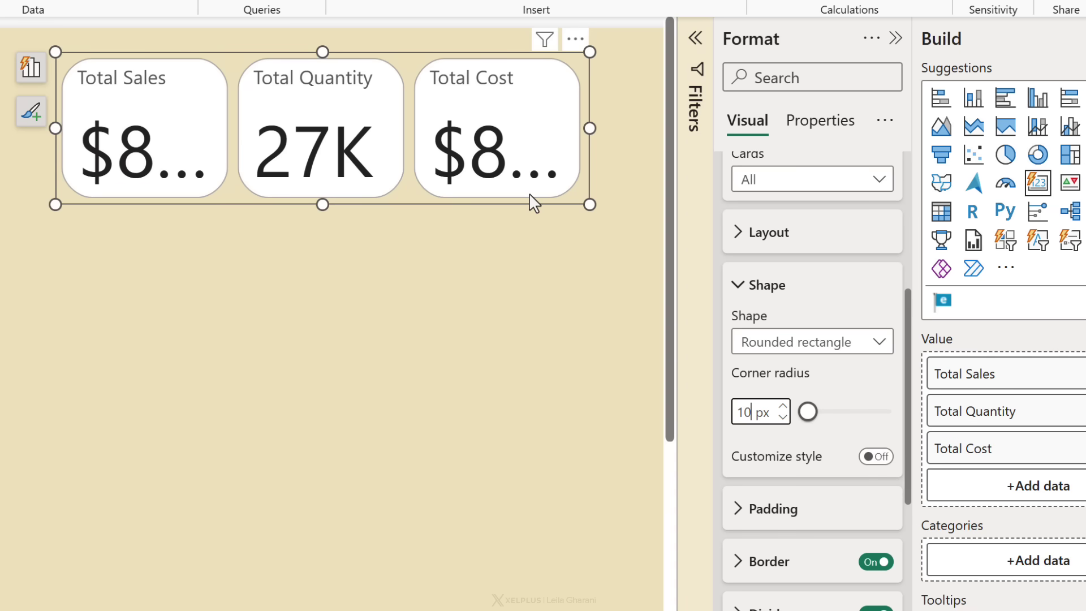
key("Return")
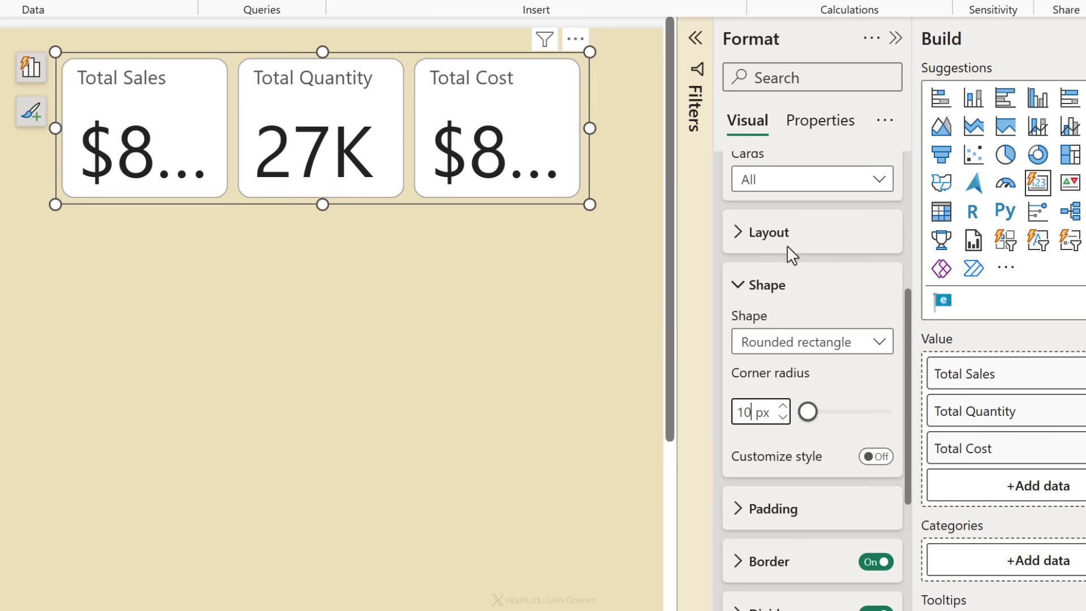
scroll(787, 255, "up", 2)
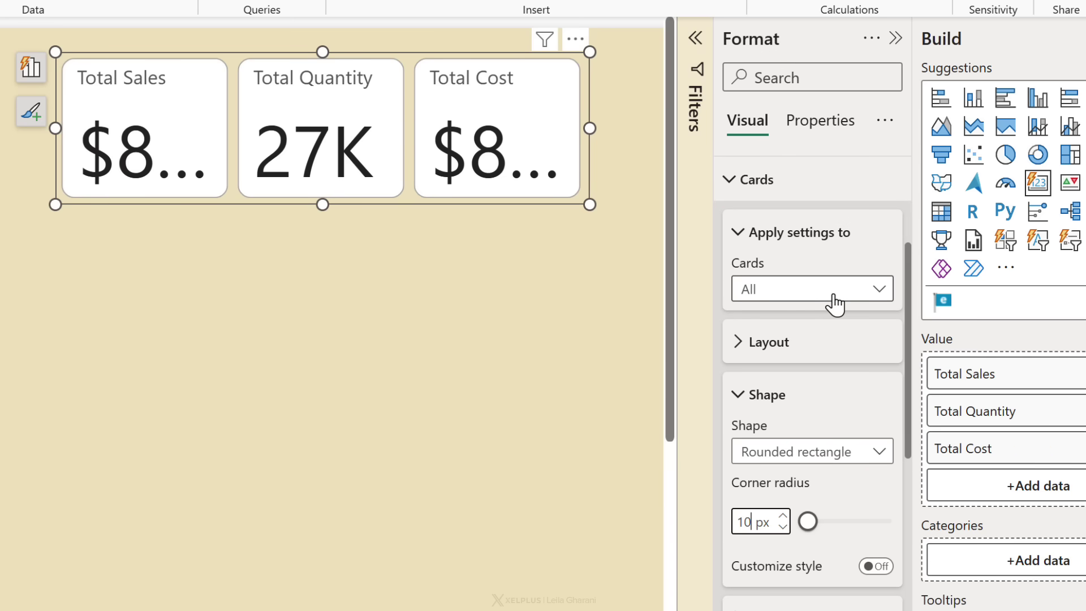
left_click(878, 293)
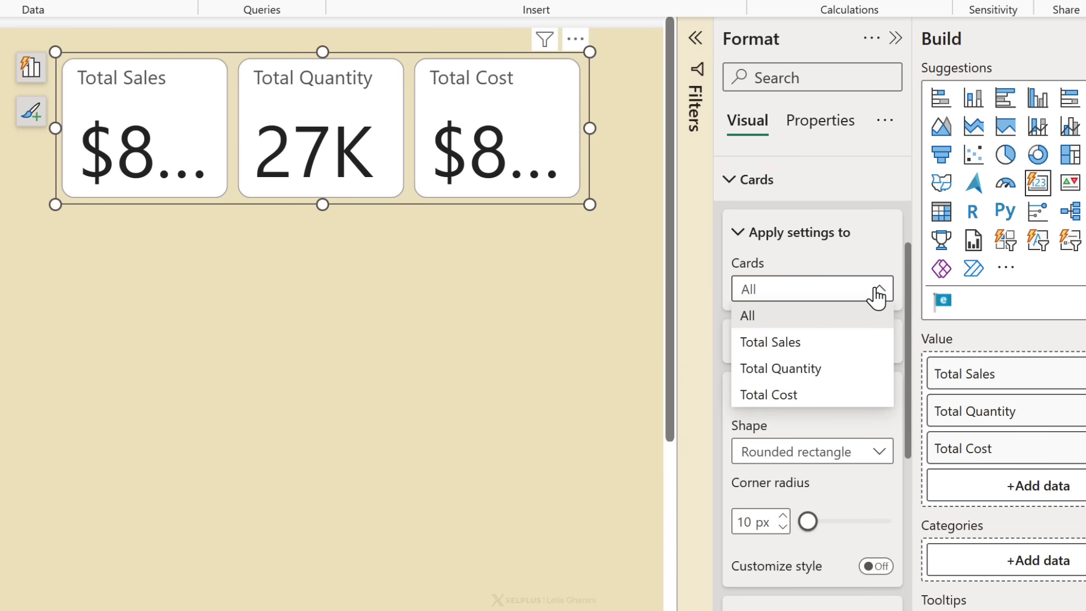
left_click(770, 341)
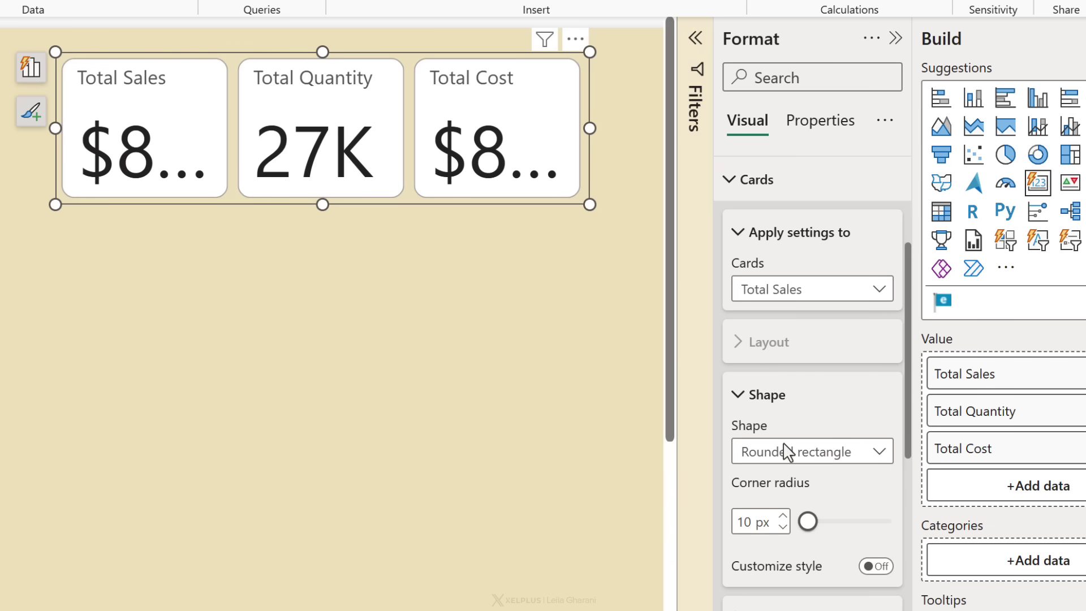
left_click(885, 292)
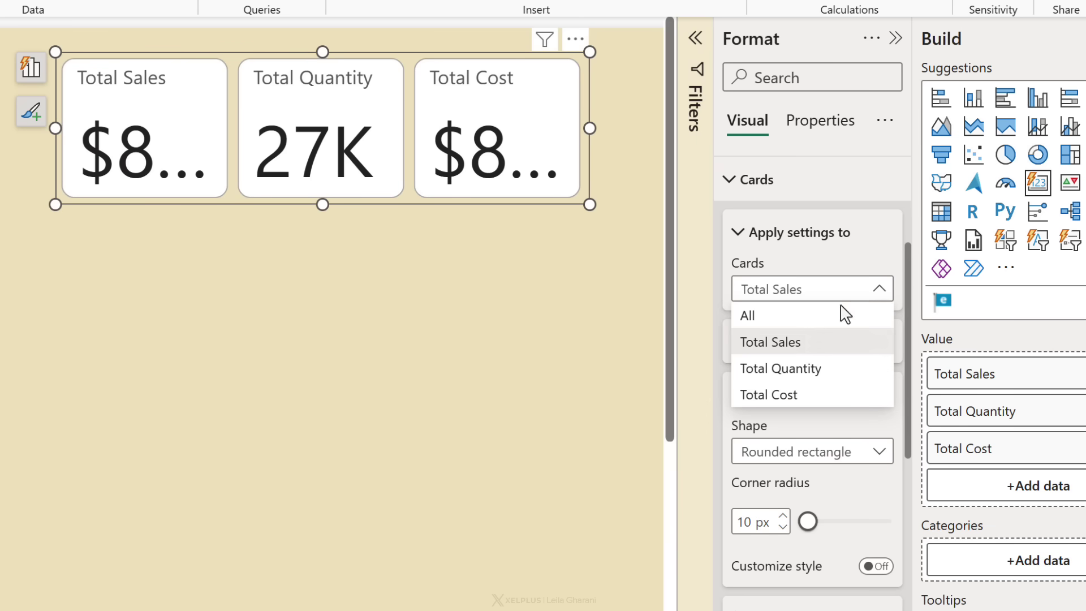
left_click(812, 320)
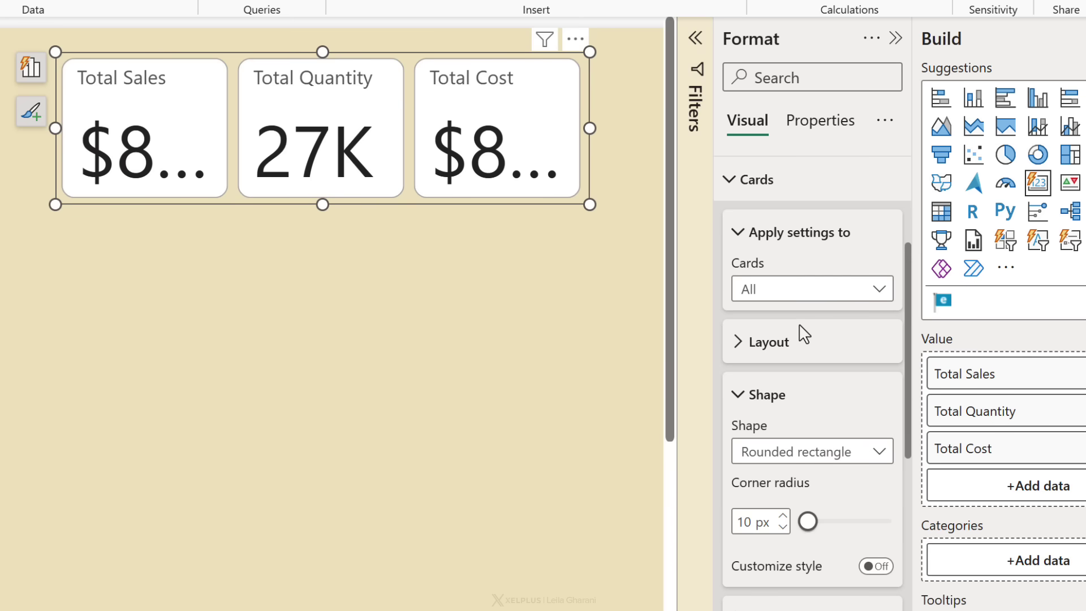
scroll(802, 325, "down", 2)
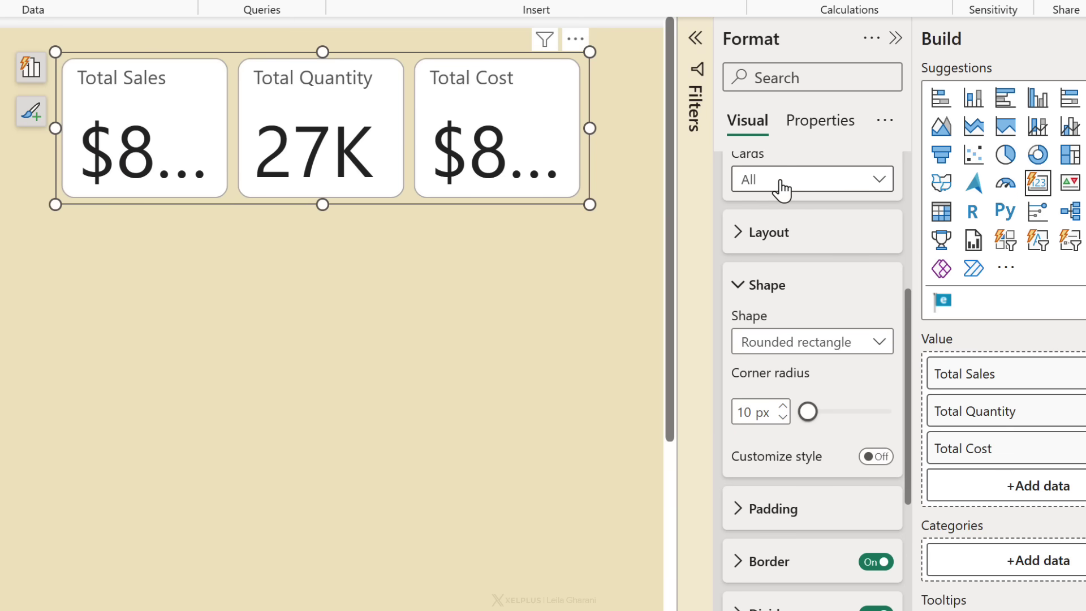
scroll(782, 189, "down", 2)
scroll(777, 212, "down", 2)
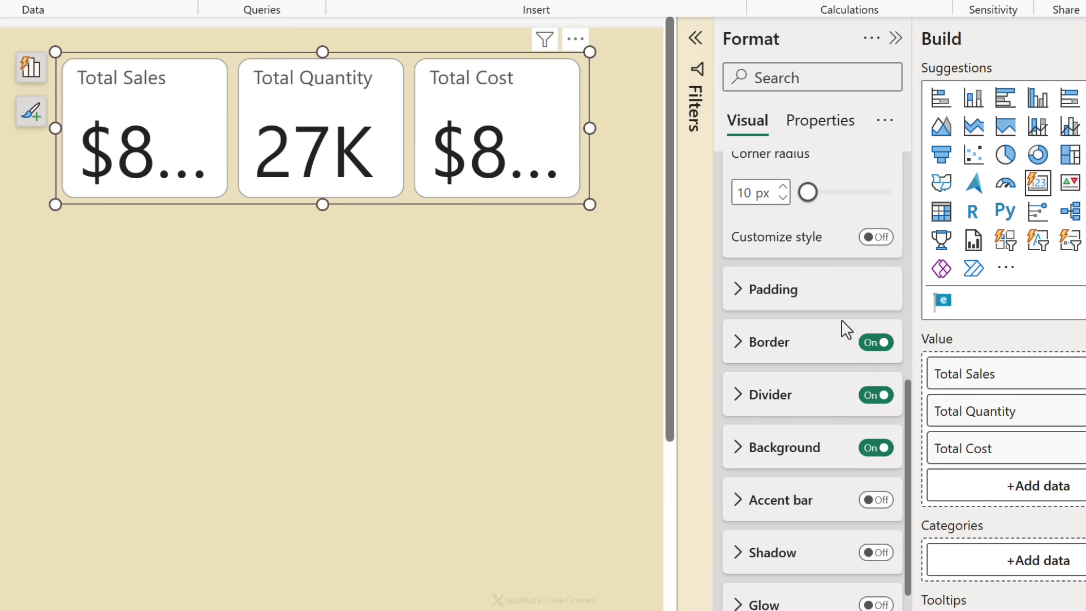
- Turn off the card borders and toggle the card backgrounds off and back on
left_click(875, 342)
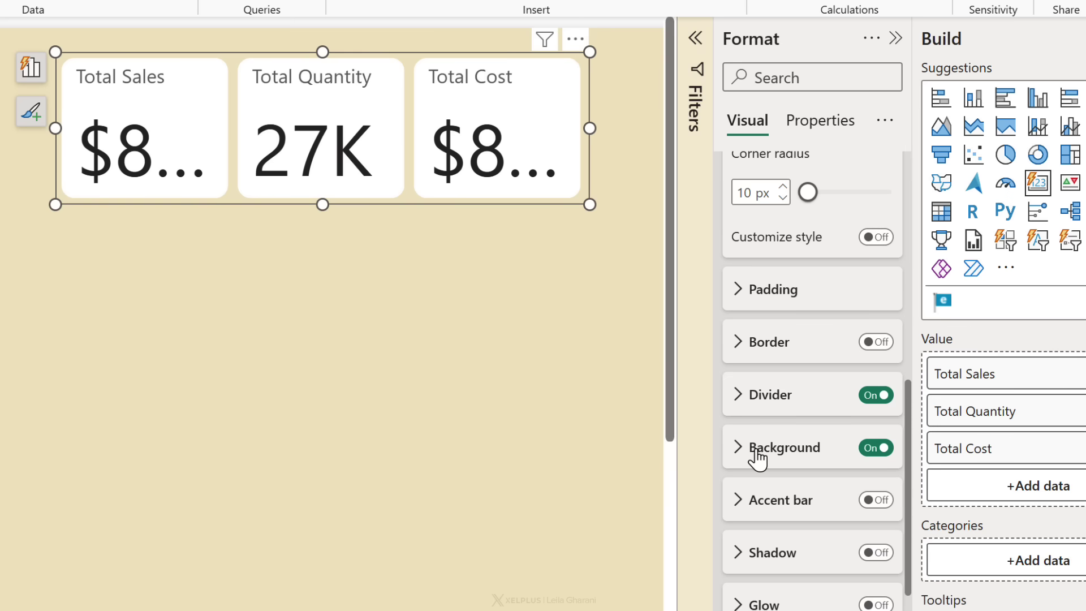
left_click(874, 447)
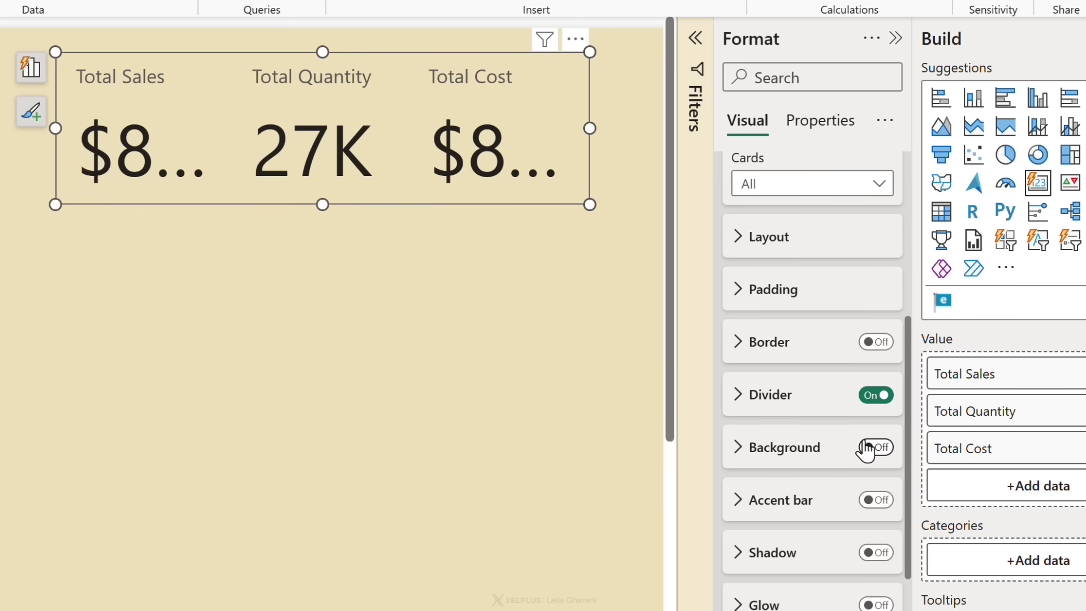
left_click(875, 446)
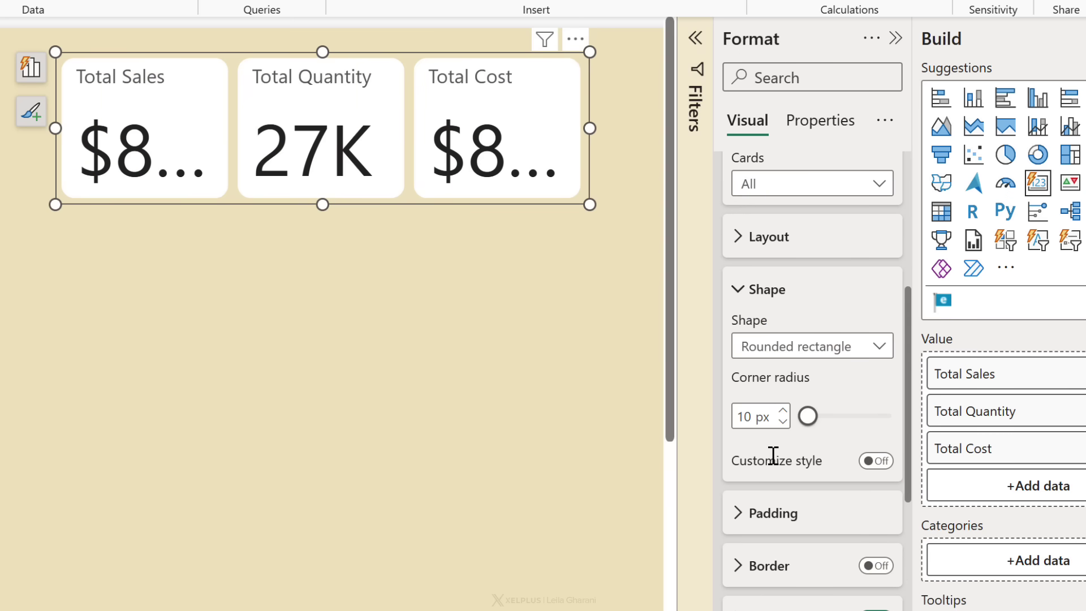
scroll(774, 455, "down", 3)
- Set the card background fill color to light beige
left_click(738, 451)
scroll(739, 424, "down", 2)
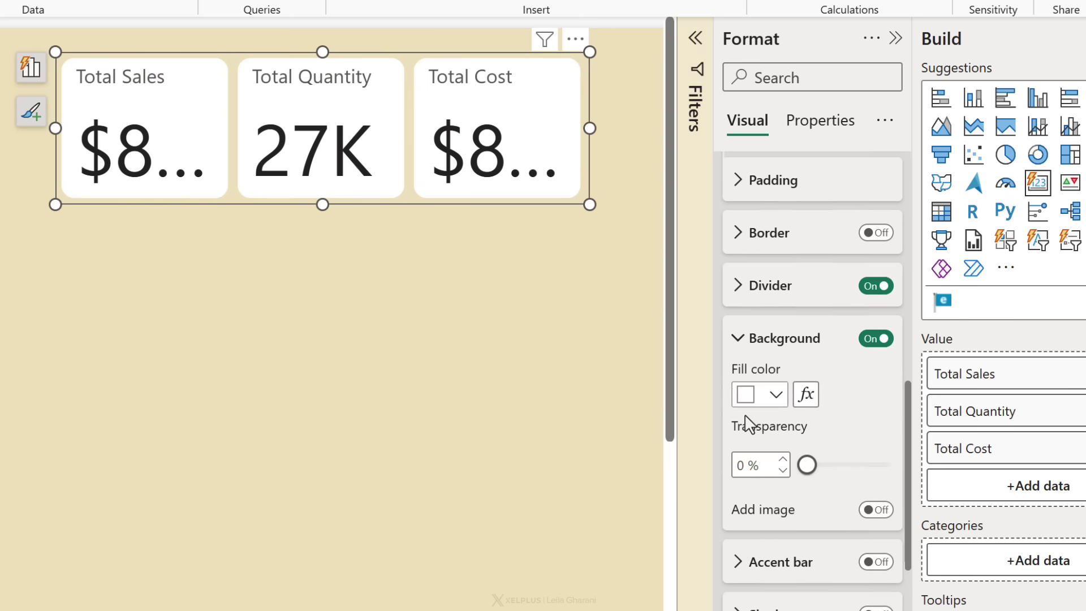
scroll(764, 382, "down", 1)
left_click(776, 289)
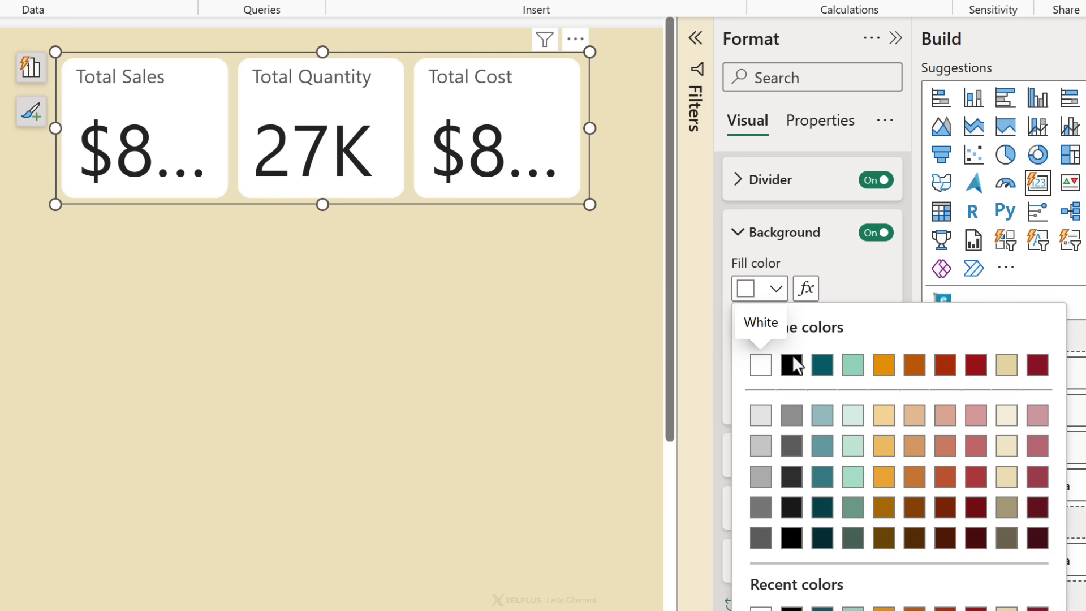
left_click(1006, 414)
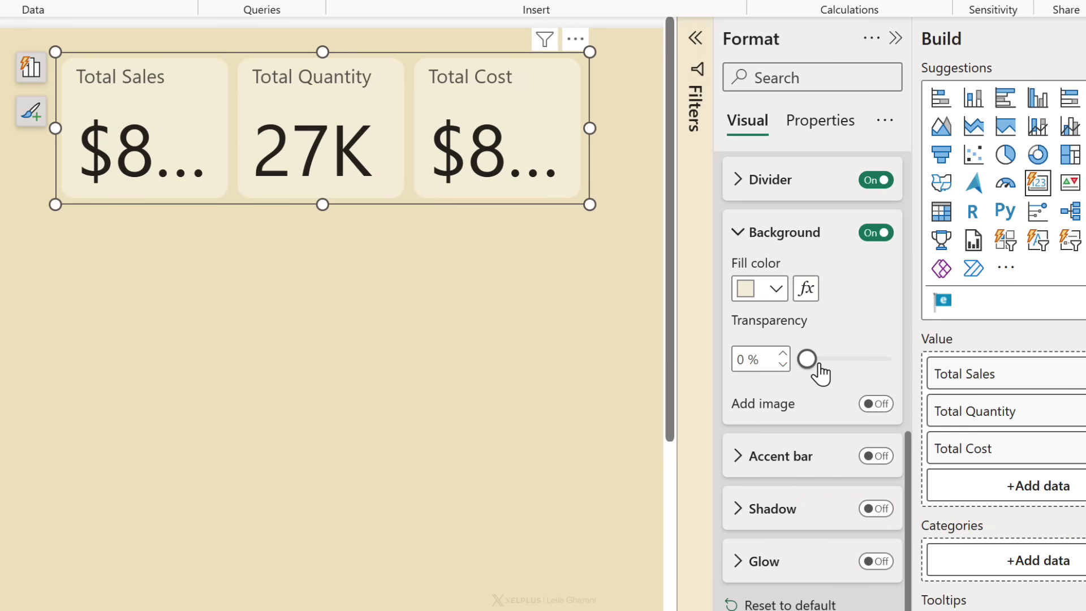
- Turn on card accent bars, trying Bottom before settling on Left position
left_click(875, 455)
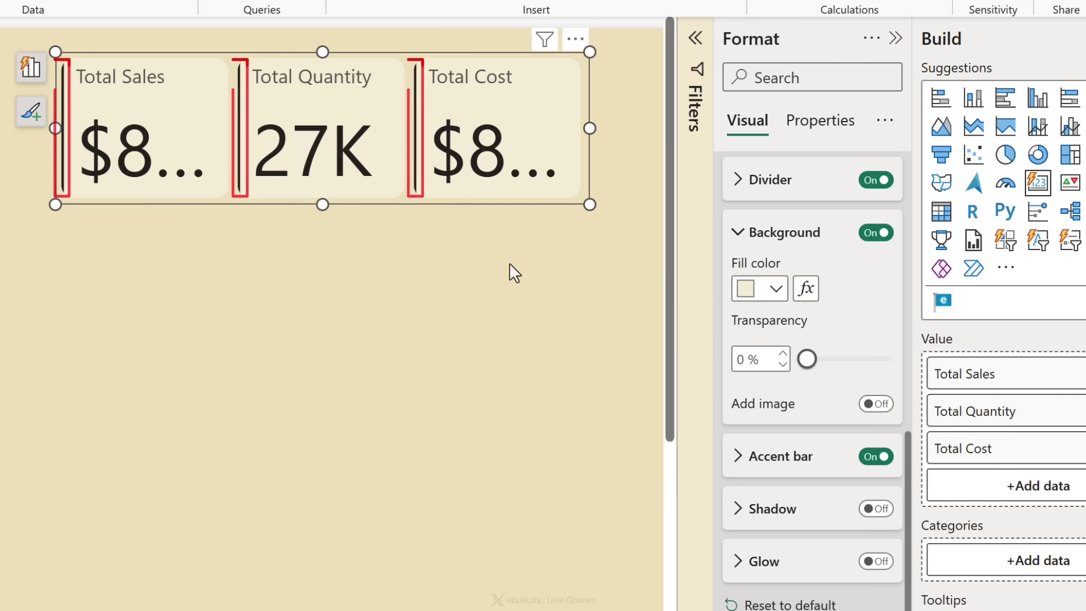
left_click(738, 455)
scroll(772, 458, "down", 1)
left_click(871, 408)
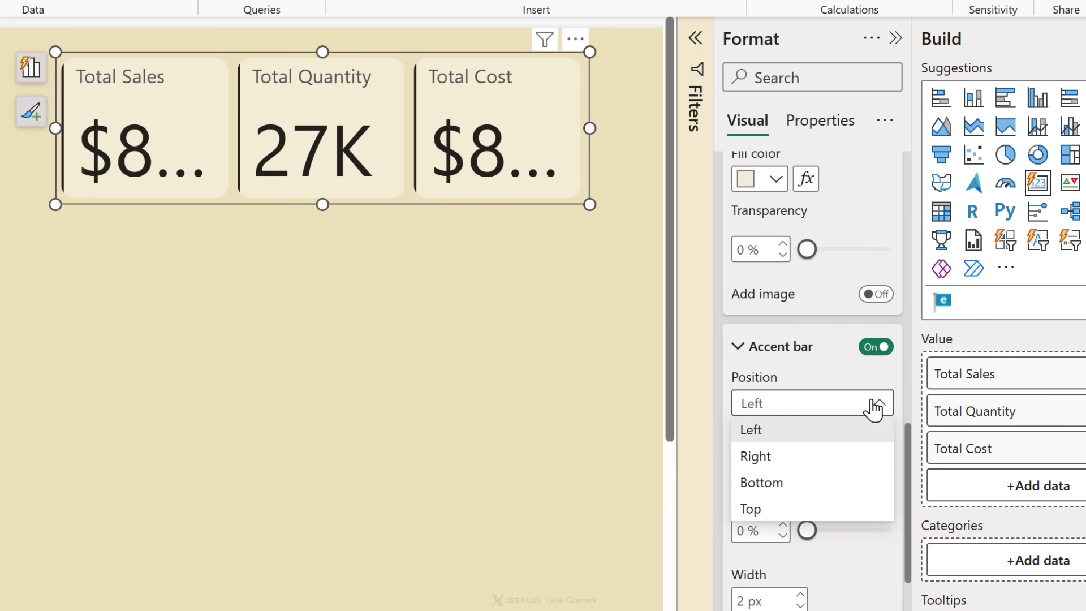
left_click(768, 492)
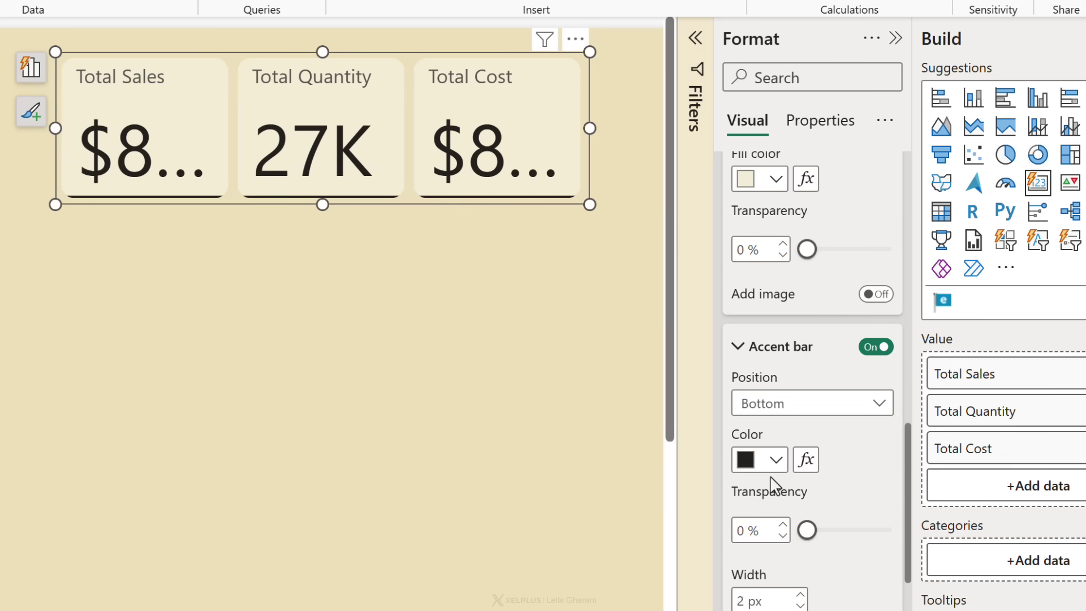
left_click(871, 404)
left_click(789, 432)
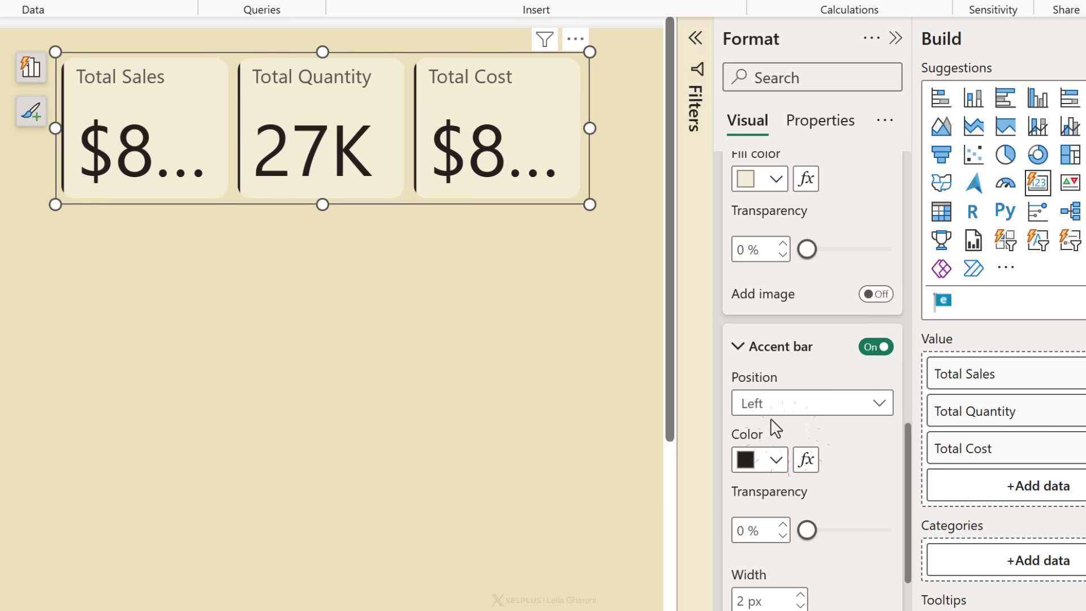
scroll(768, 462, "down", 2)
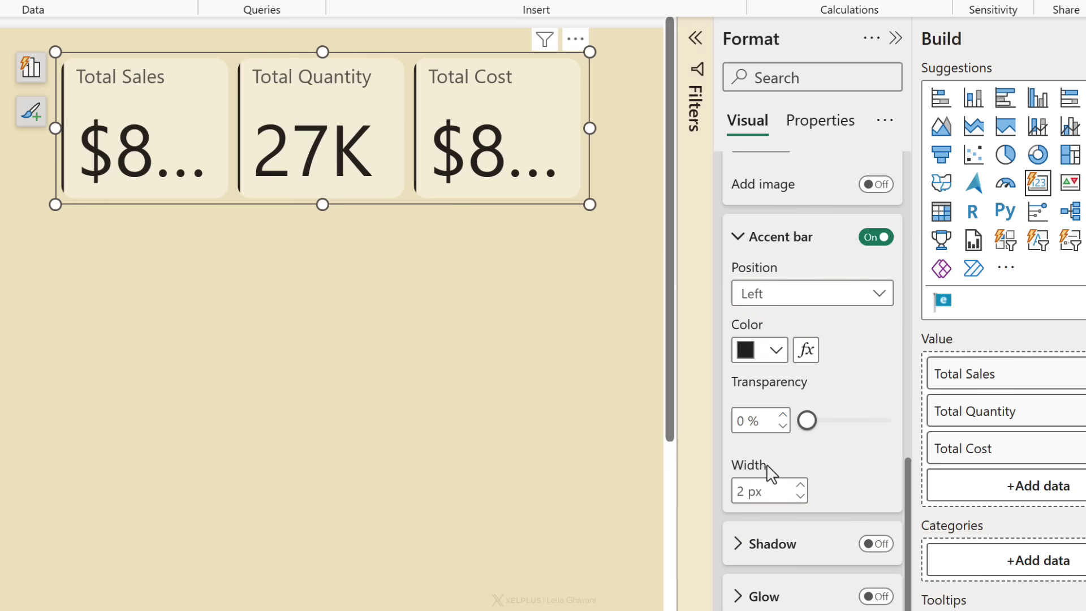
scroll(772, 477, "down", 2)
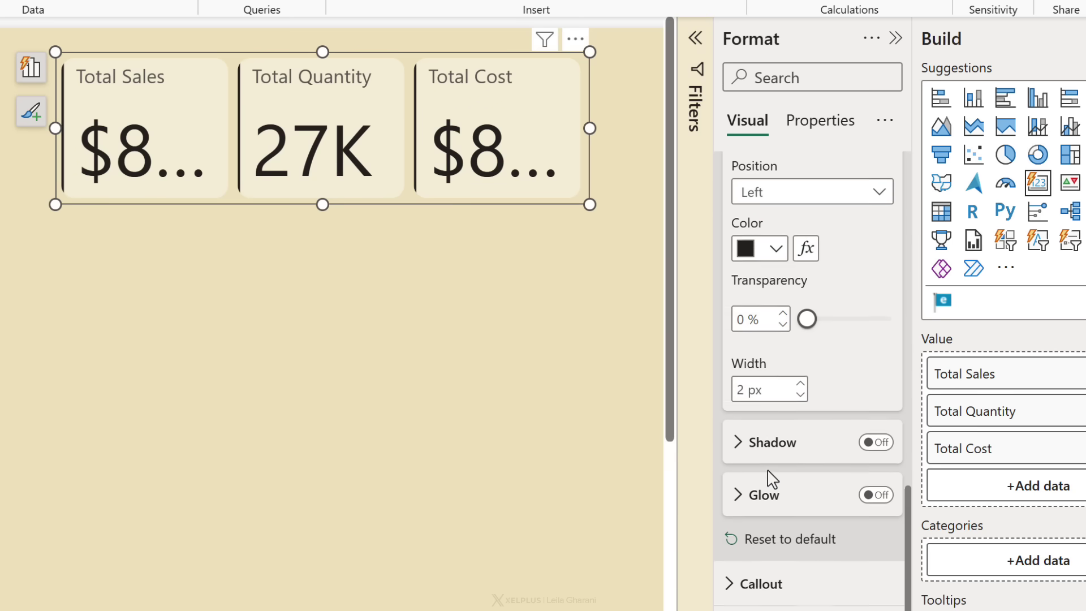
- Turn on card shadows with a tan shadow color
left_click(874, 434)
left_click(738, 433)
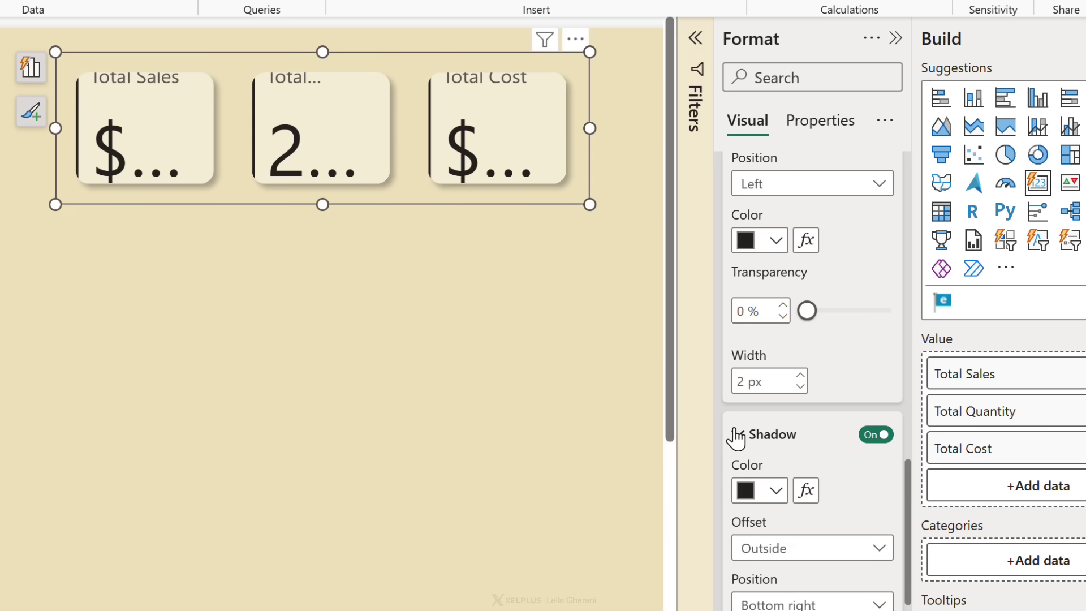
scroll(768, 399, "down", 1)
left_click(775, 380)
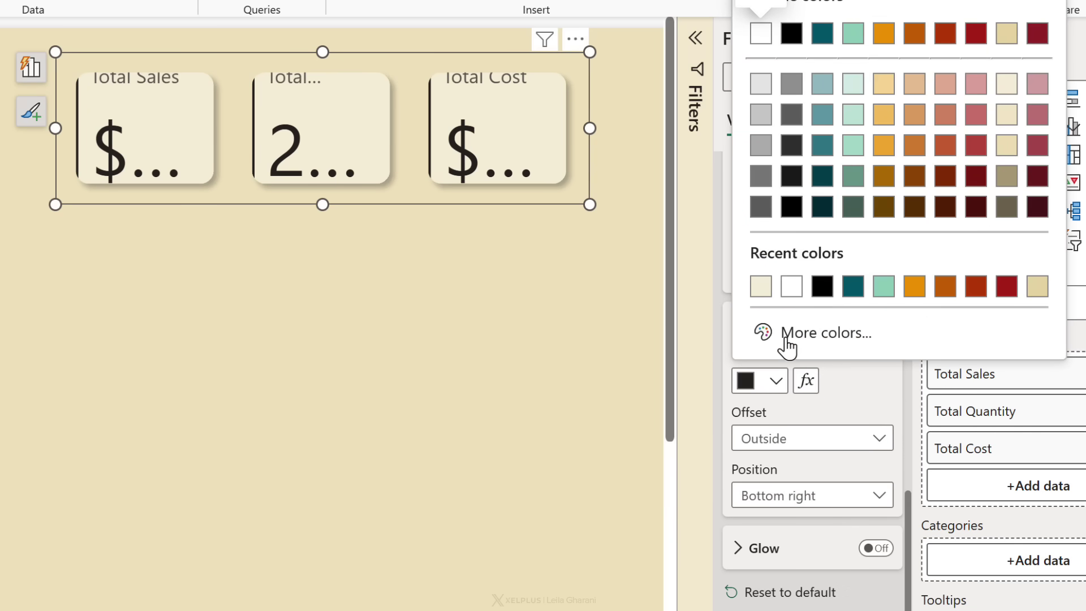
left_click(1005, 177)
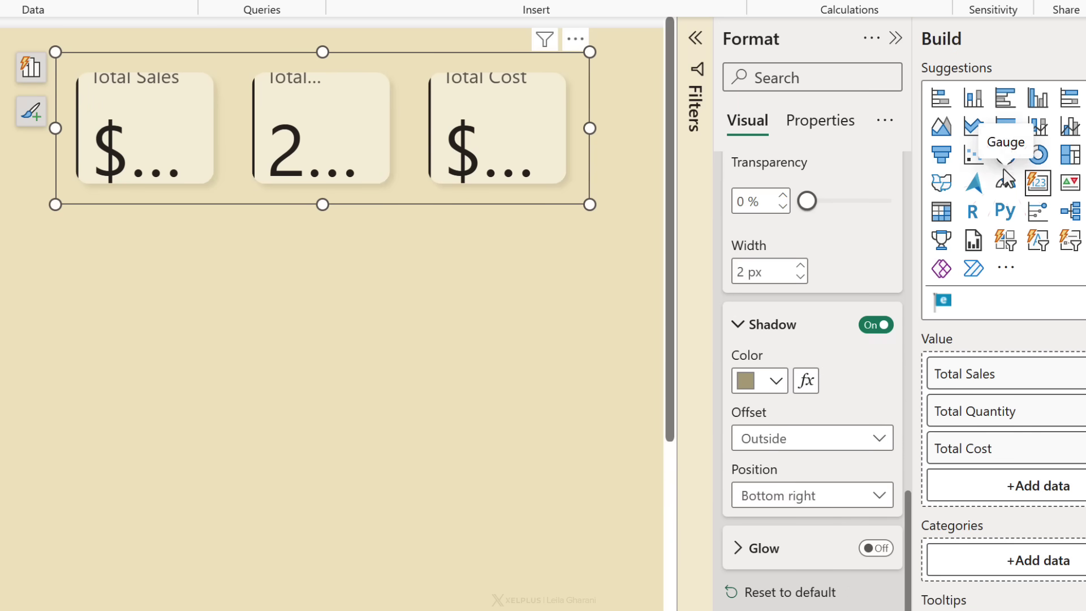
left_click(745, 327)
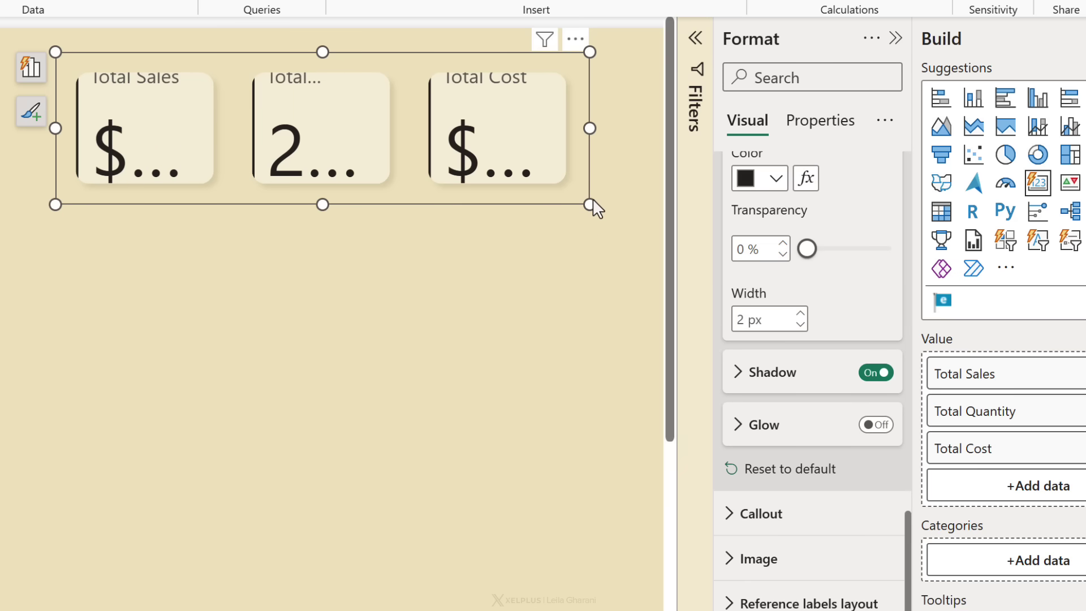
- Enlarge the multi-card visual and switch the Format pane from Cards to Callout settings
left_click_drag(590, 204, 610, 236)
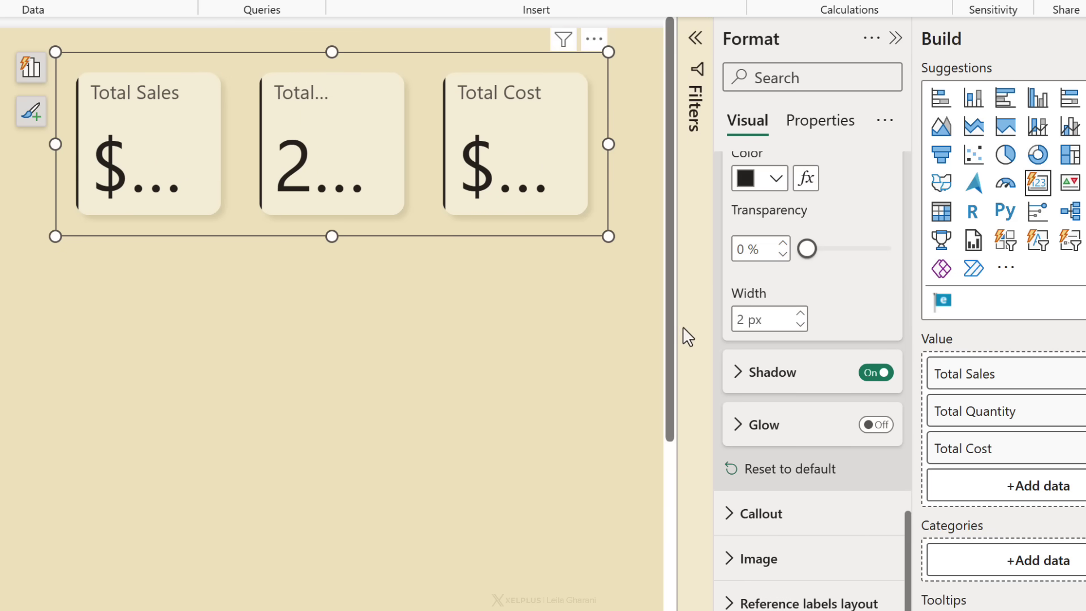
scroll(768, 356, "up", 5)
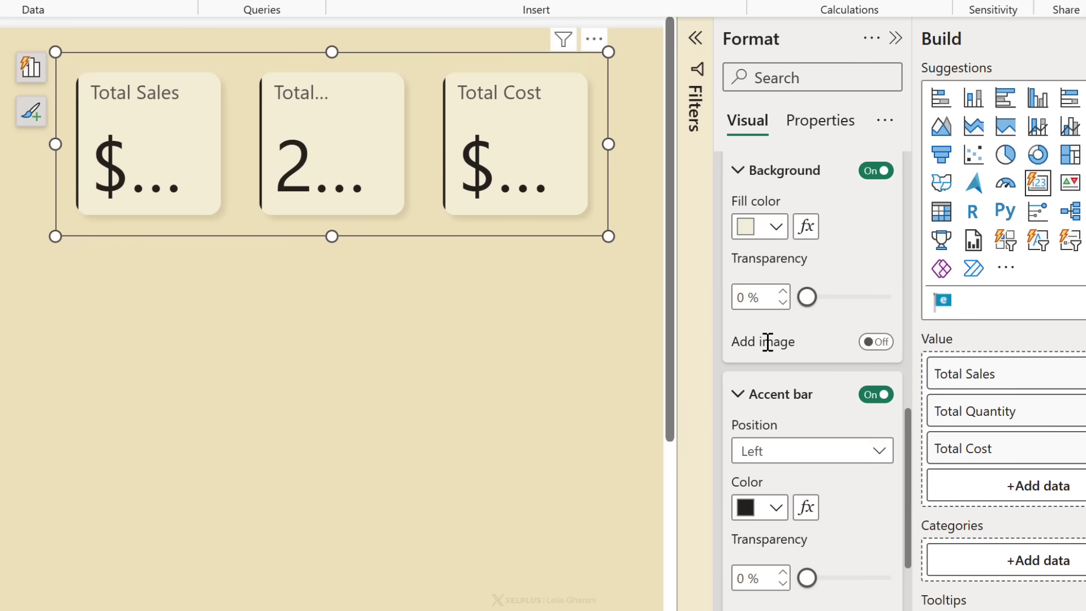
scroll(768, 346, "up", 3)
scroll(768, 340, "up", 3)
scroll(763, 335, "up", 3)
scroll(759, 331, "up", 3)
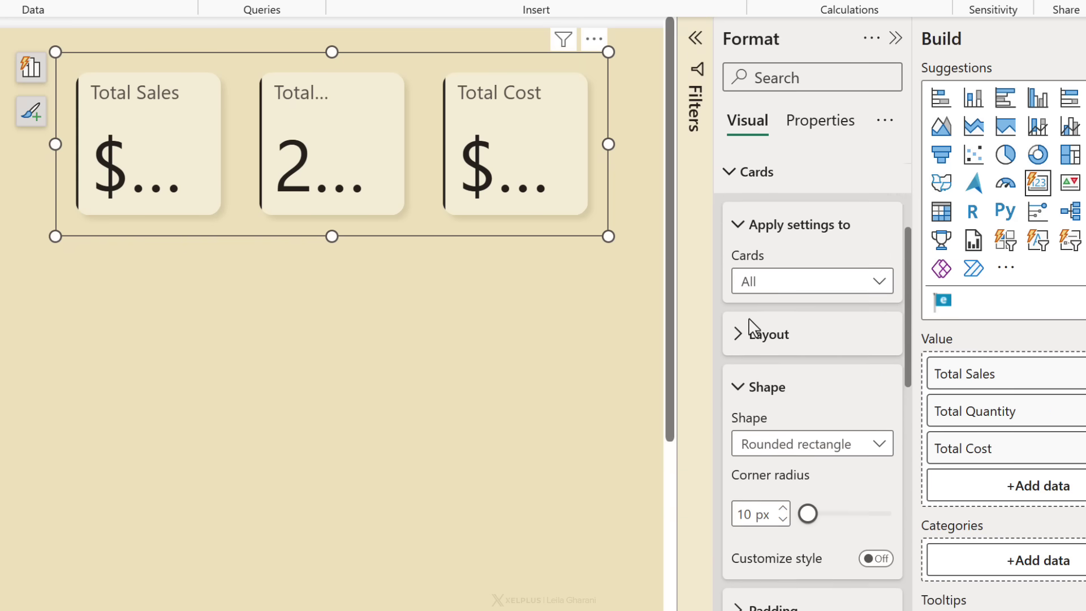
scroll(751, 327, "up", 3)
scroll(751, 326, "up", 2)
left_click(747, 399)
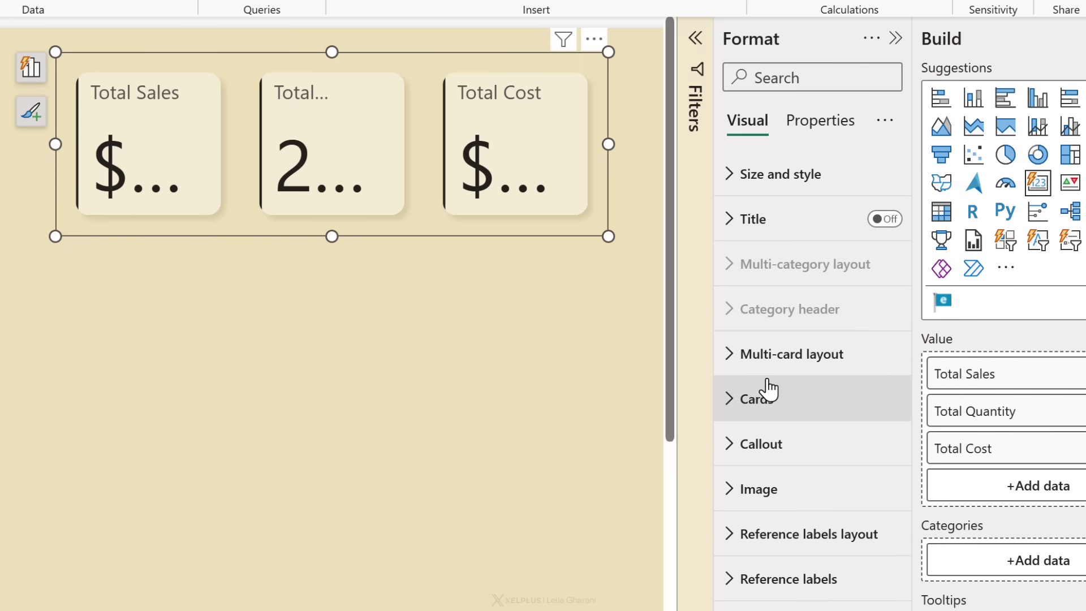
left_click(735, 443)
scroll(763, 382, "down", 2)
scroll(781, 367, "down", 2)
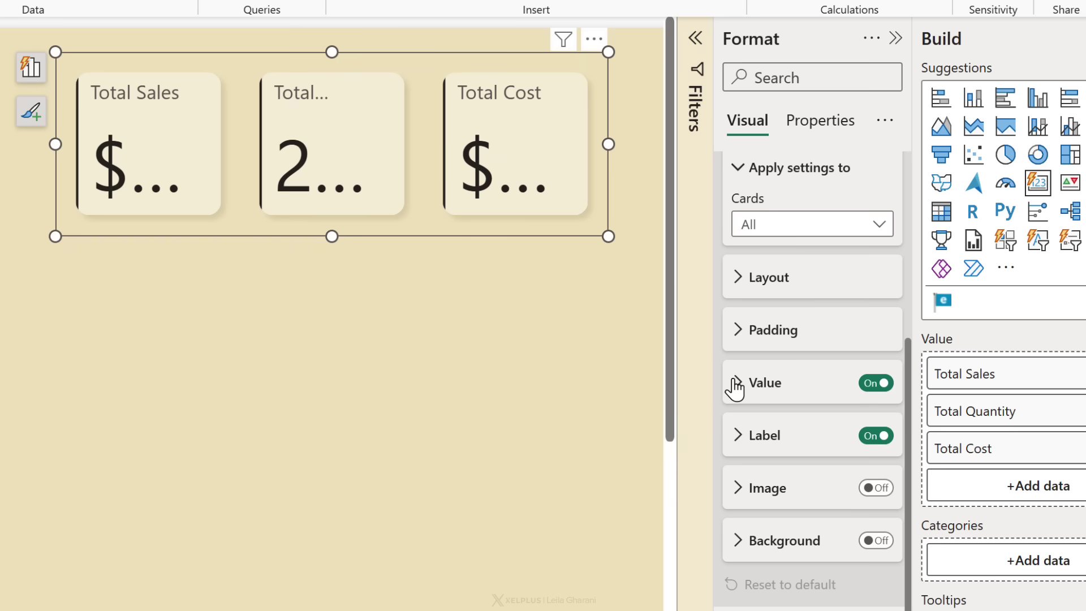
- Reduce the callout value font size to 30
left_click(736, 384)
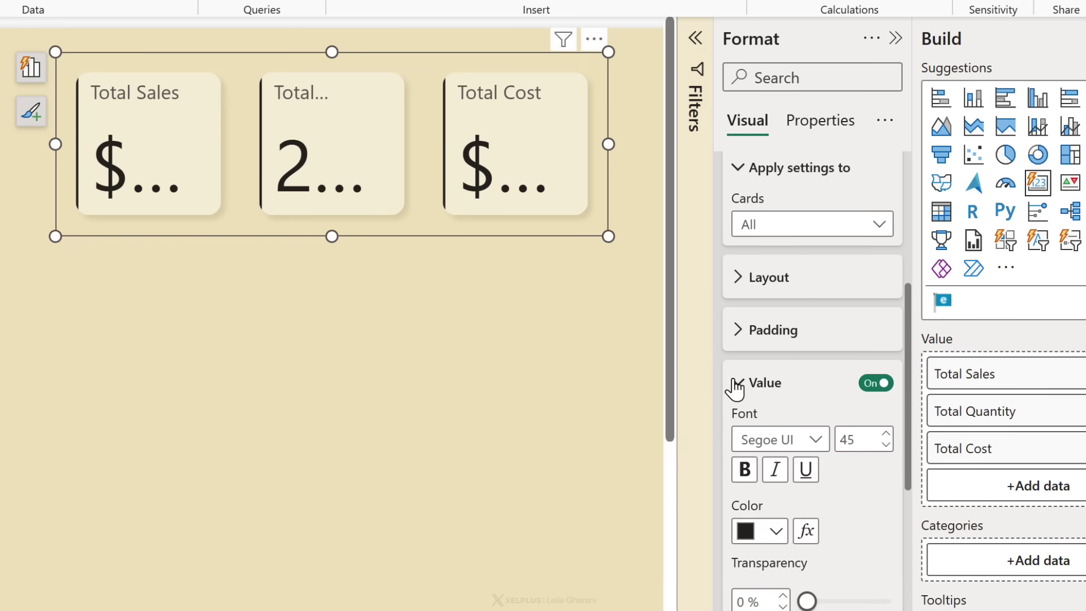
type("30")
key("Return")
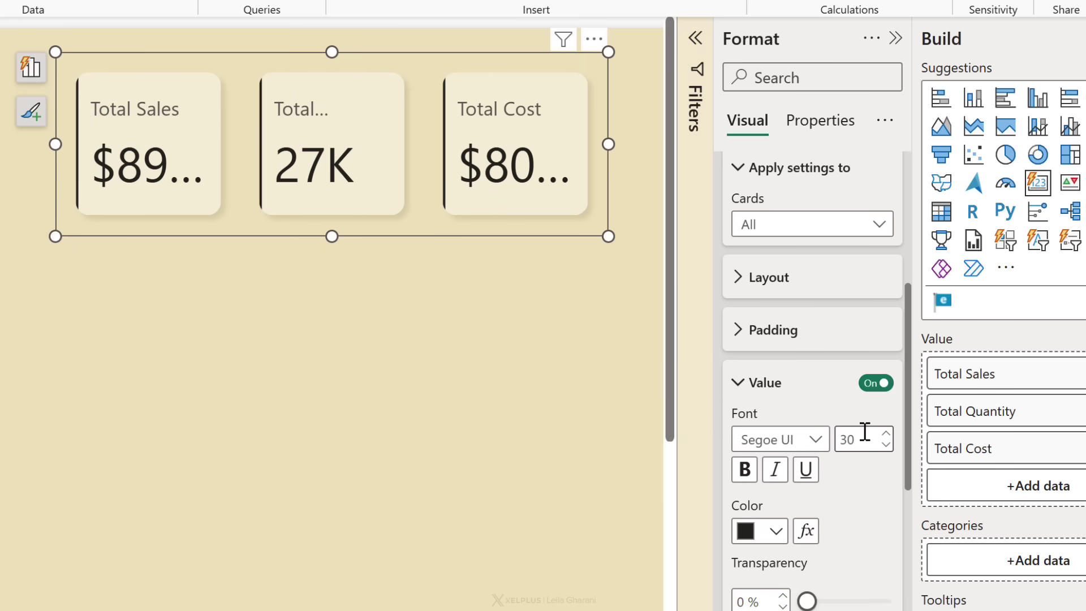
left_click(736, 390)
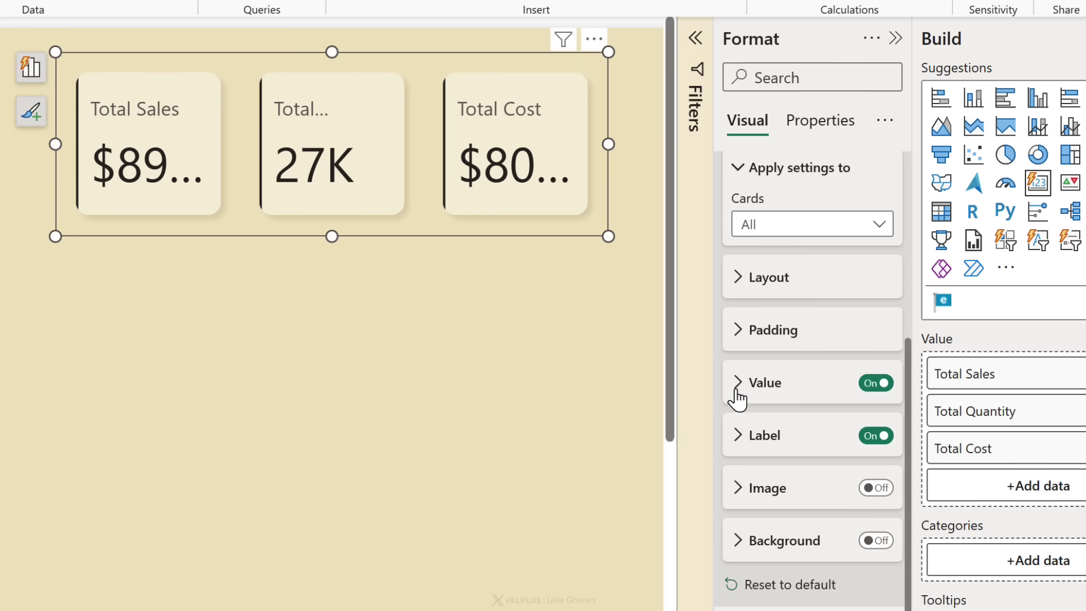
- Set labels to 9 pt below the values, and widen the visual so $895K and $809K show
left_click(741, 440)
left_click(848, 475)
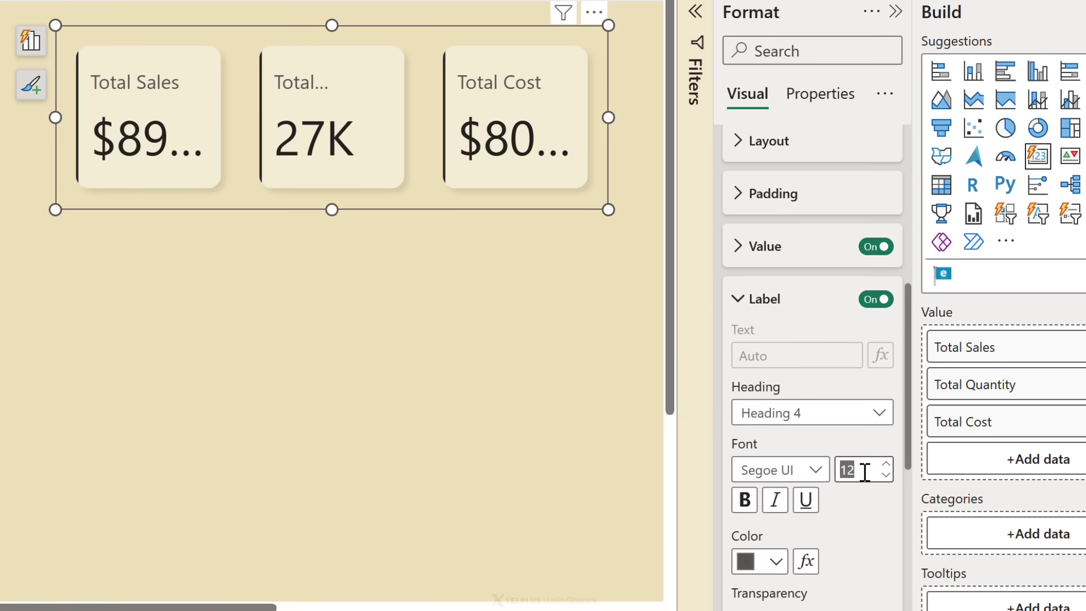
type("10")
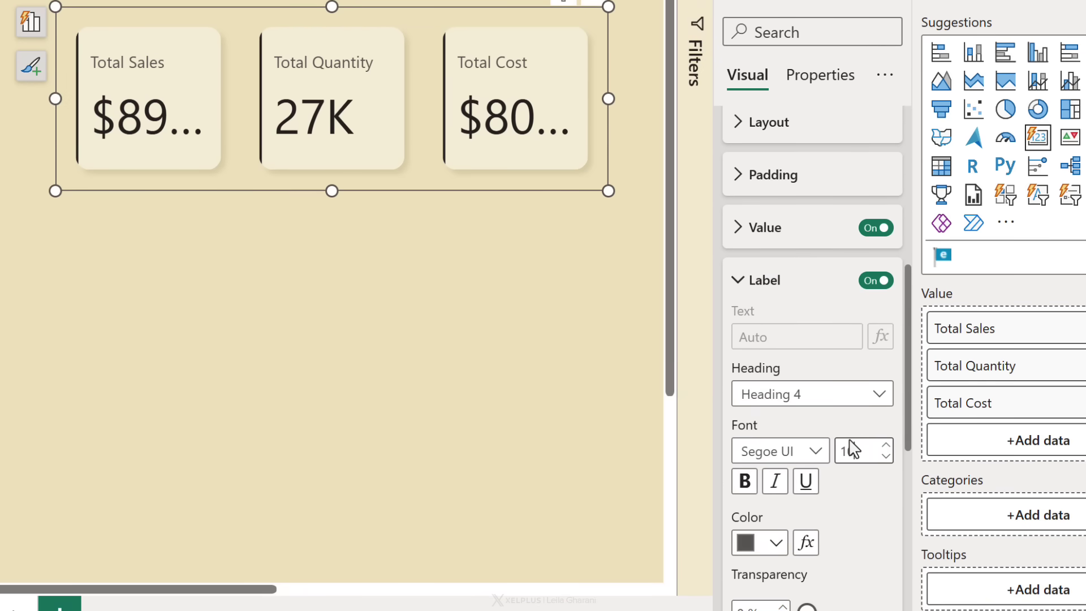
type("9")
scroll(851, 449, "down", 3)
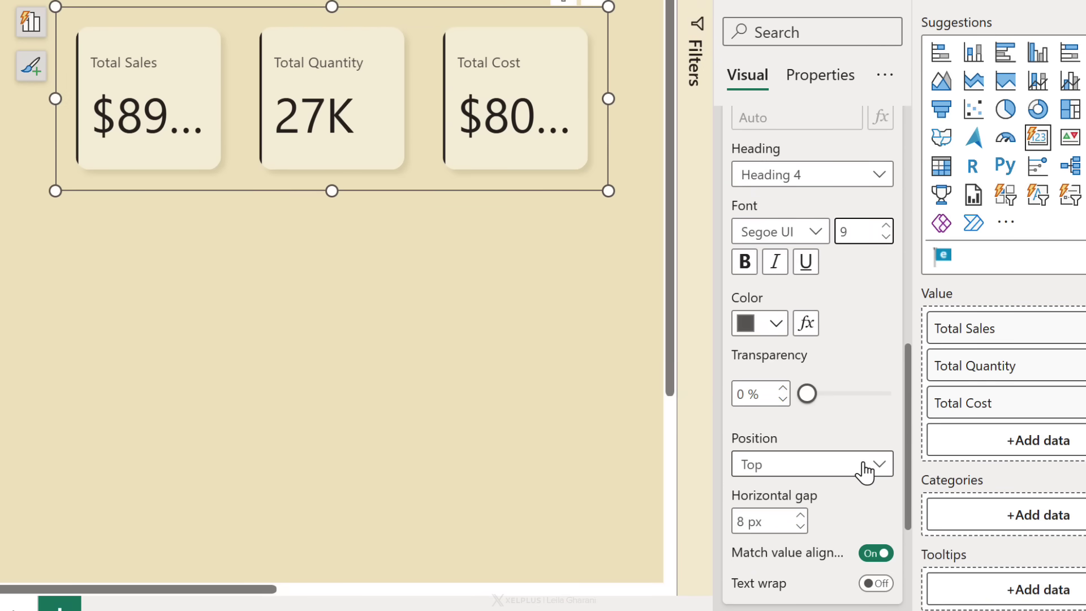
left_click(878, 464)
left_click(807, 490)
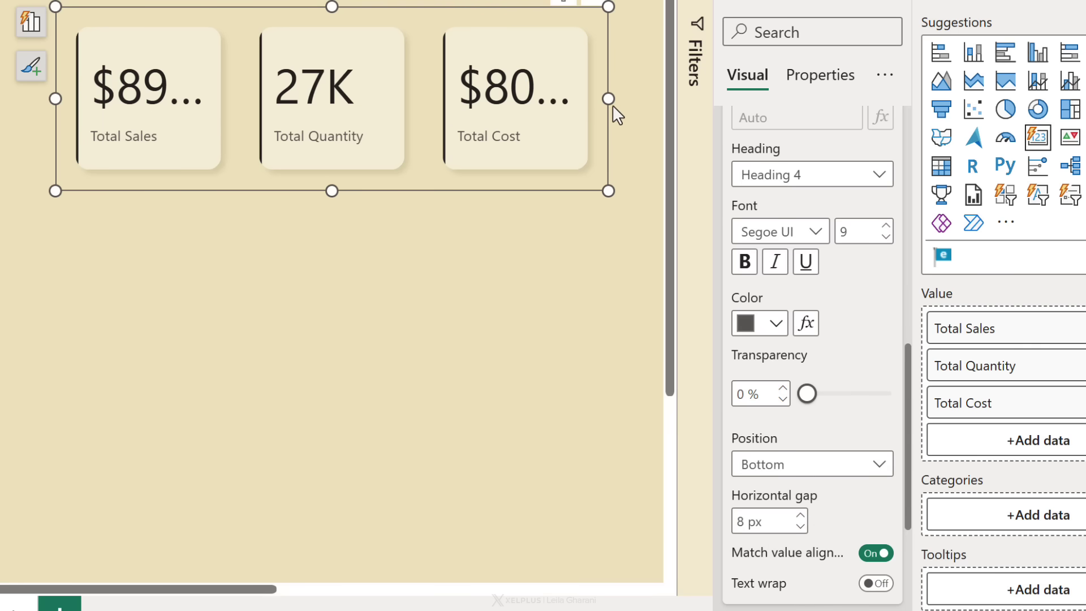
left_click_drag(607, 96, 644, 95)
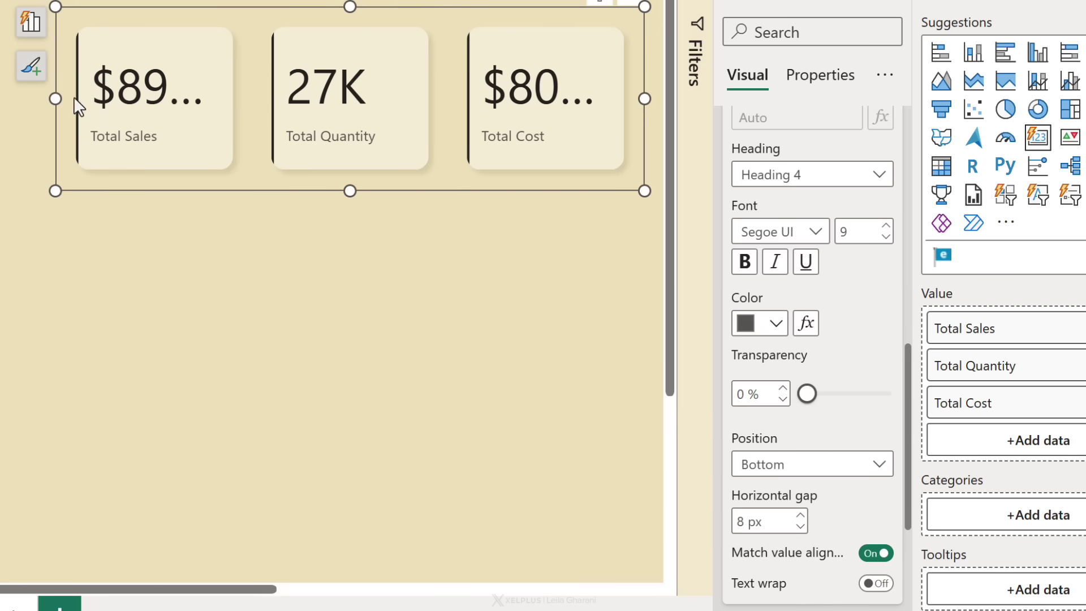
left_click_drag(55, 98, 16, 98)
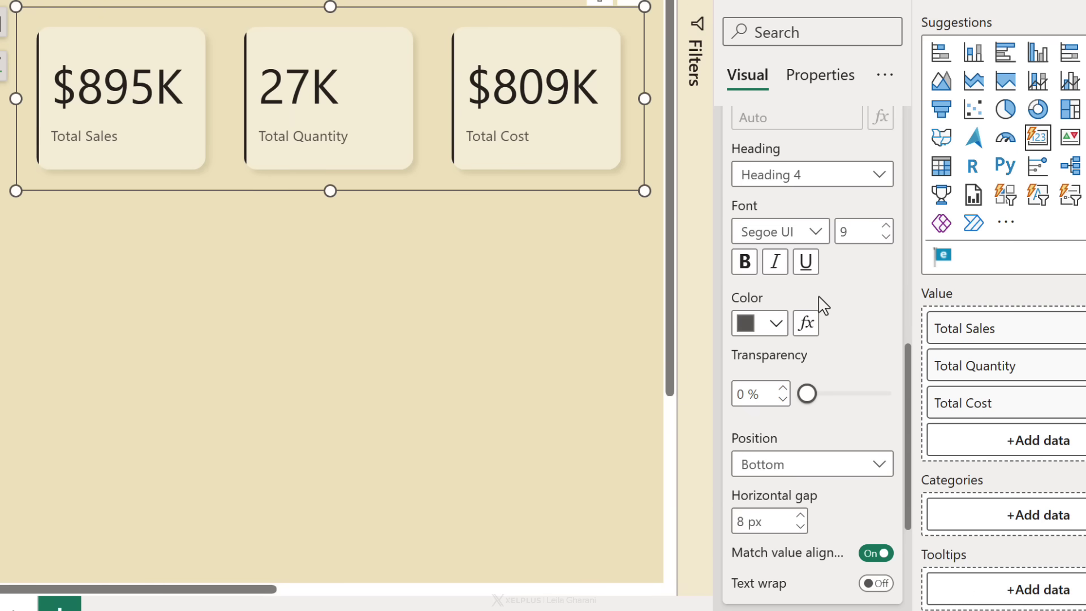
scroll(821, 304, "down", 3)
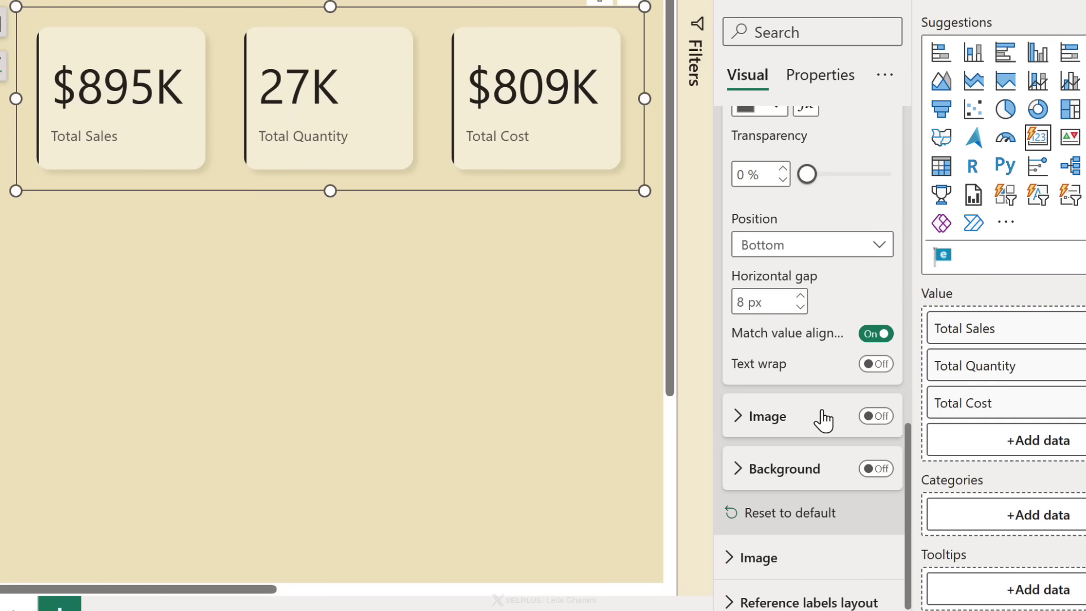
scroll(835, 424, "up", 3)
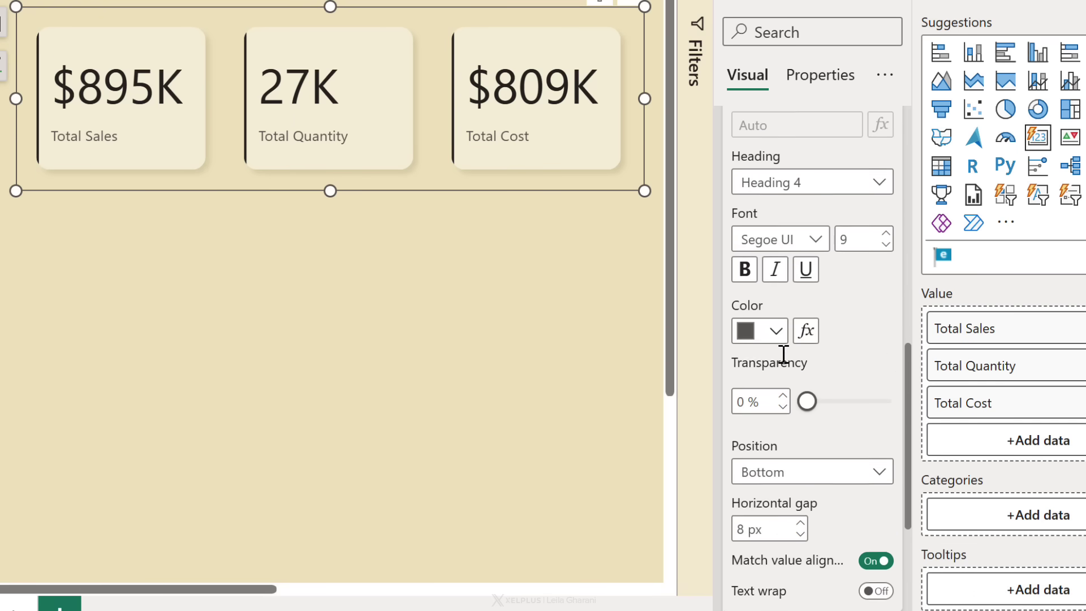
scroll(805, 357, "up", 3)
- Limit callout formatting to the Total Sales card, turn its image on, and browse for an icon
left_click(738, 390)
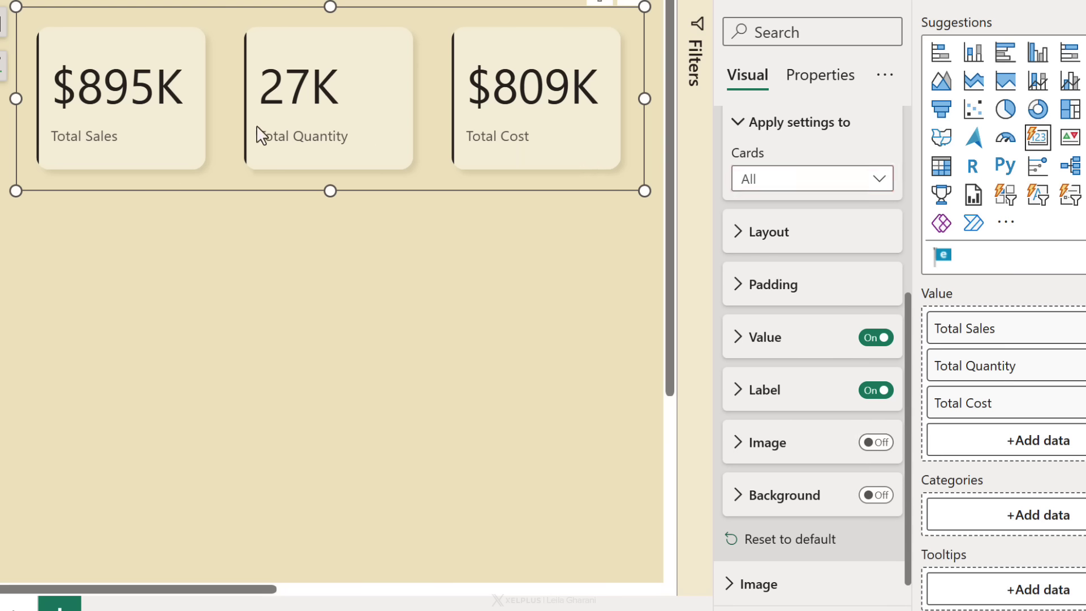
left_click(878, 180)
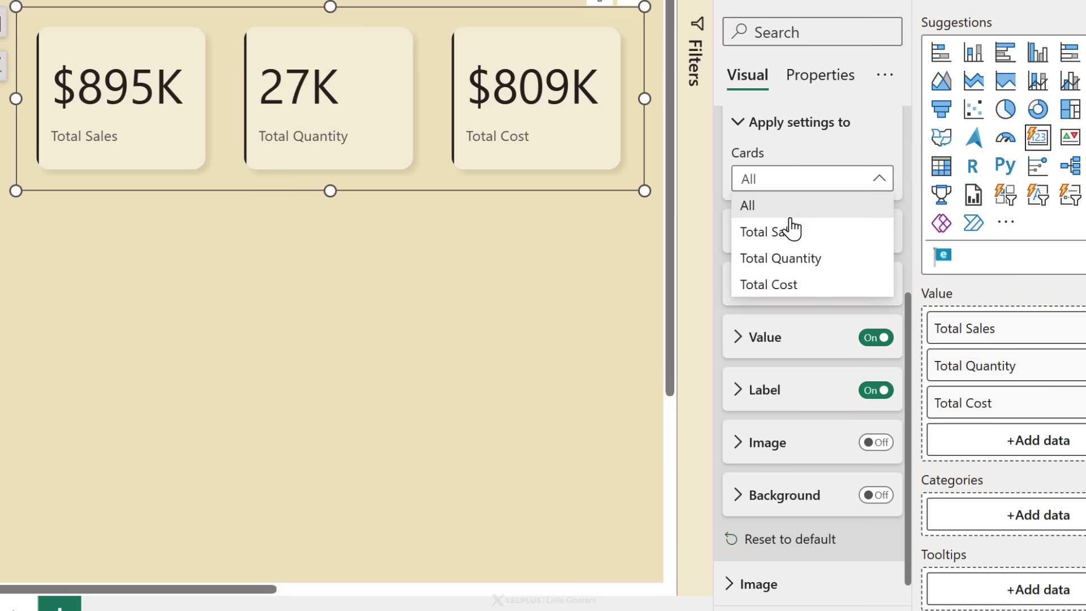
left_click(778, 236)
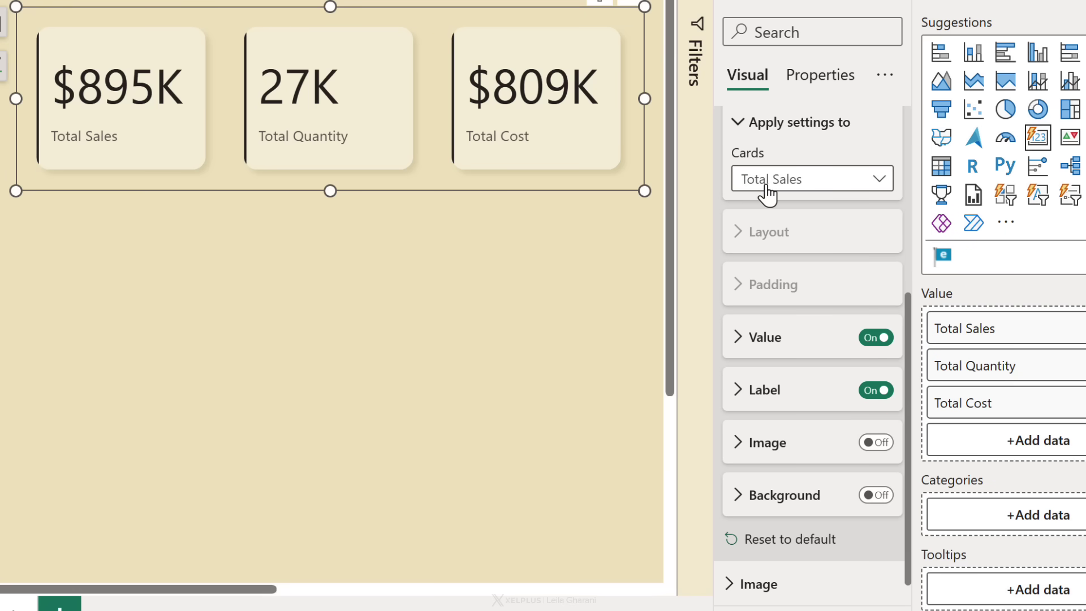
left_click(875, 442)
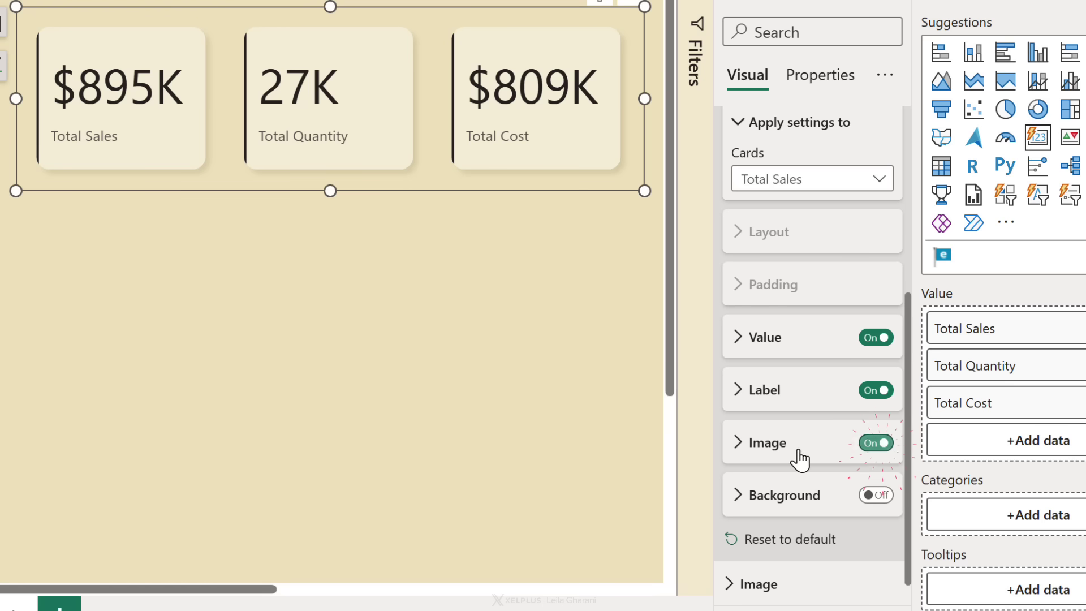
left_click(746, 445)
scroll(763, 449, "down", 2)
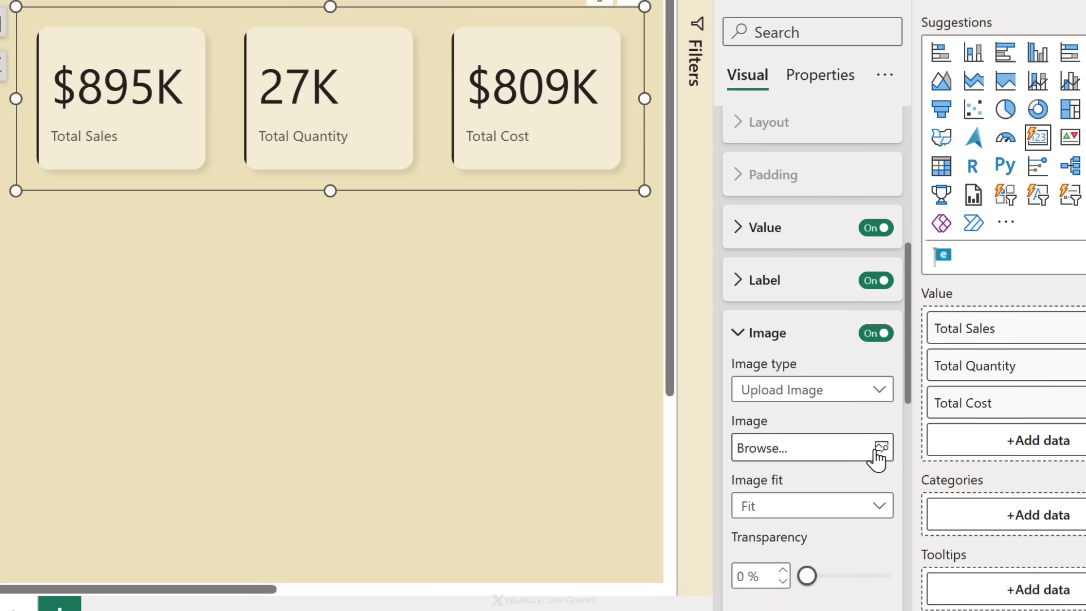
left_click(881, 454)
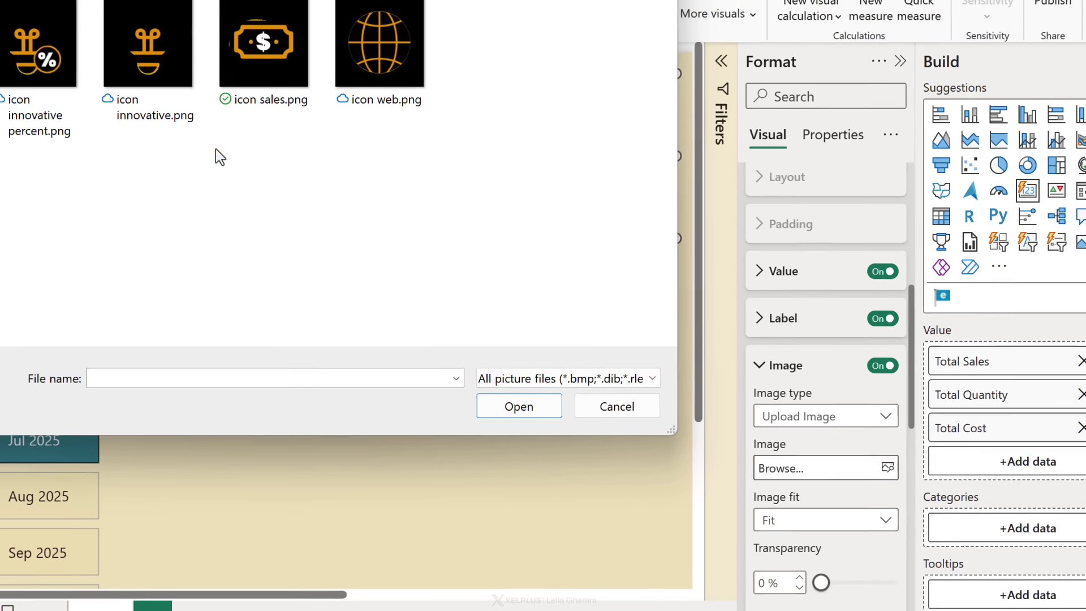
- Load sales.png as the Total Sales card icon, leaving the image fit unchanged
left_click(259, 90)
left_click(526, 410)
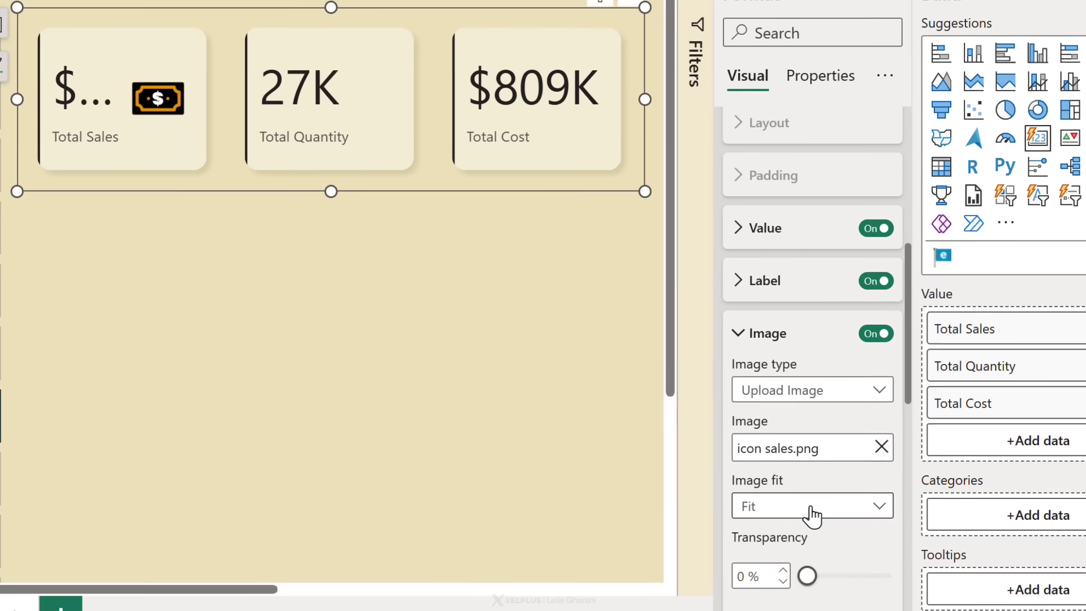
scroll(820, 511, "down", 2)
left_click(873, 395)
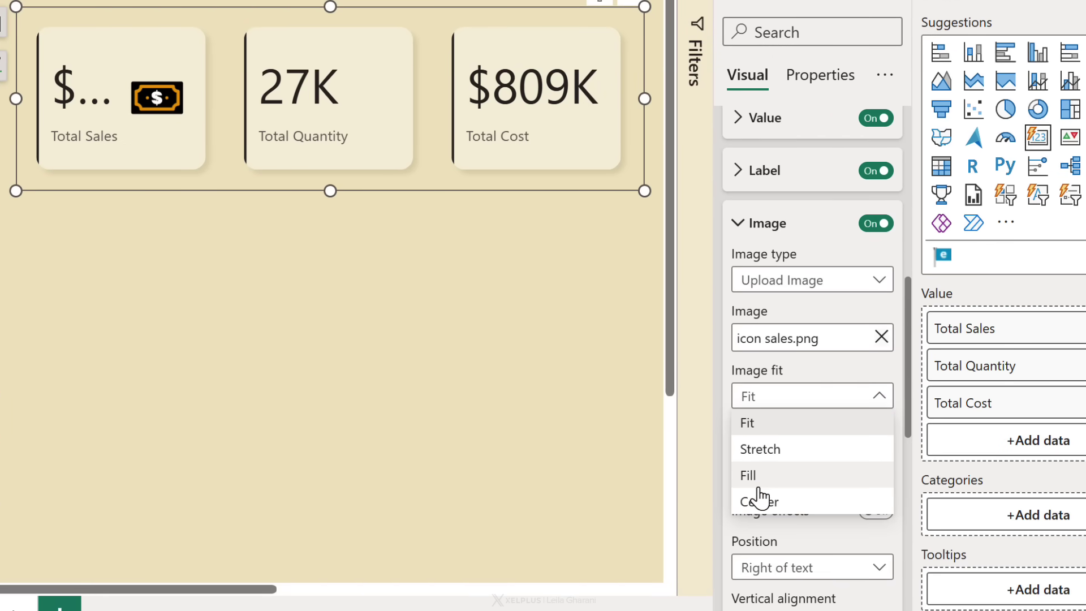
left_click(755, 422)
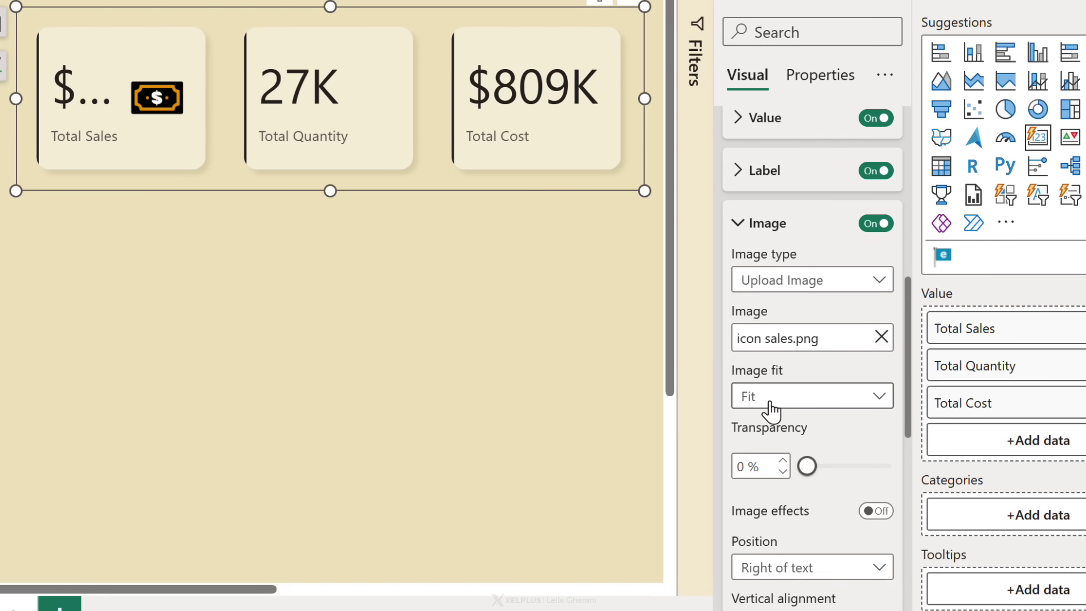
scroll(772, 408, "down", 3)
- Place the icon left of the text at 25% image area size, and widen the visual
left_click(879, 348)
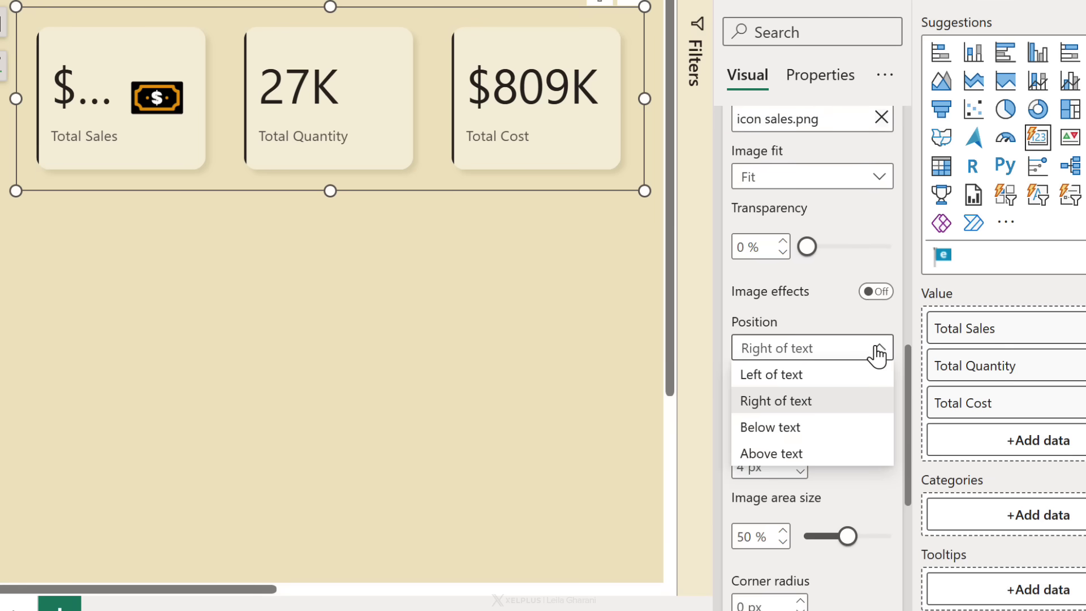
left_click(823, 374)
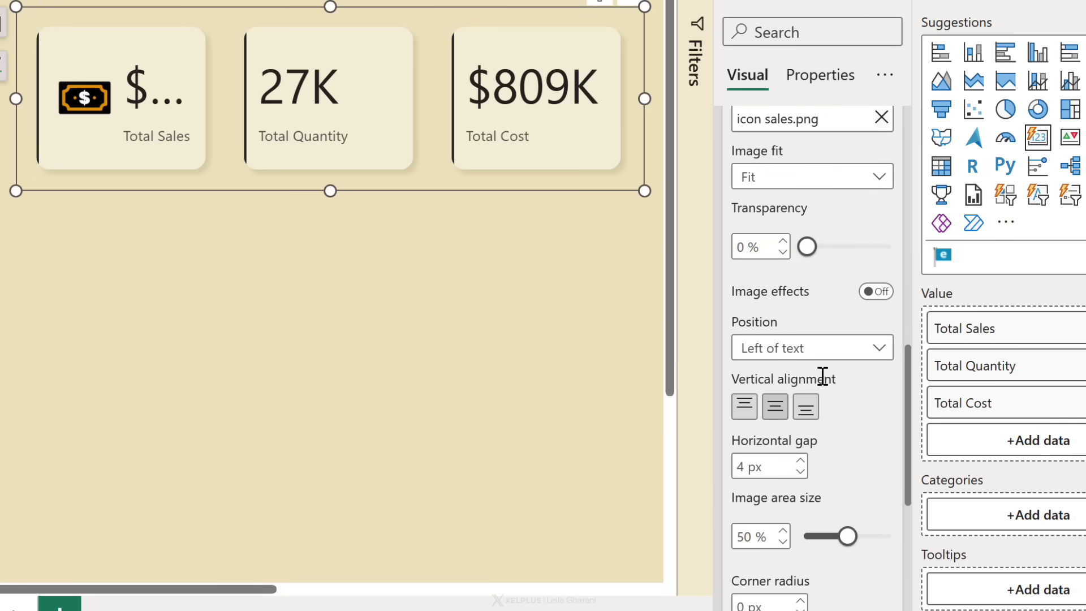
scroll(823, 376, "down", 2)
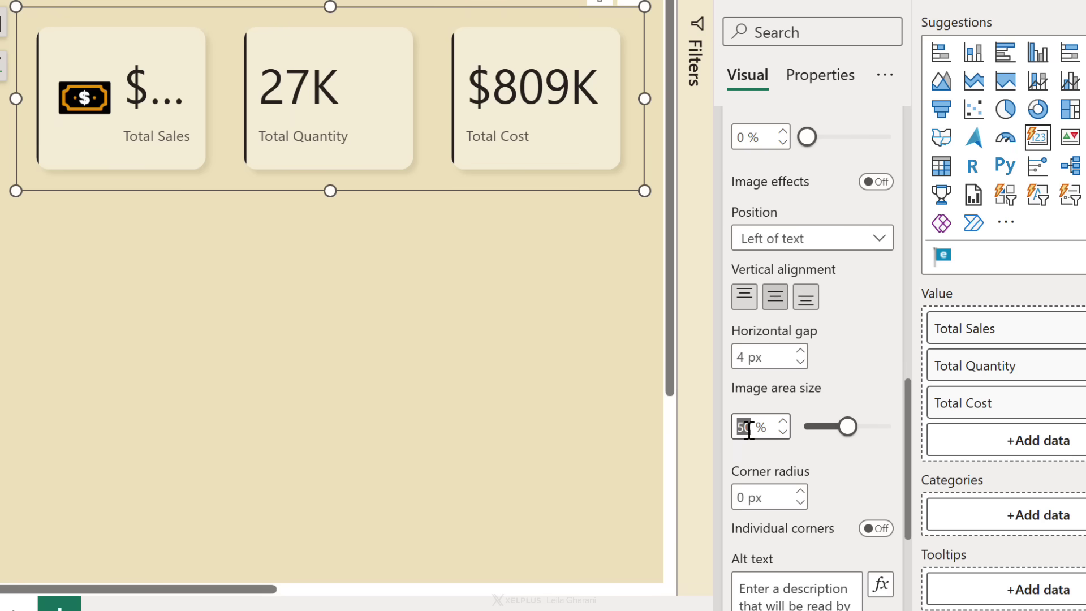
left_click_drag(847, 426, 822, 427)
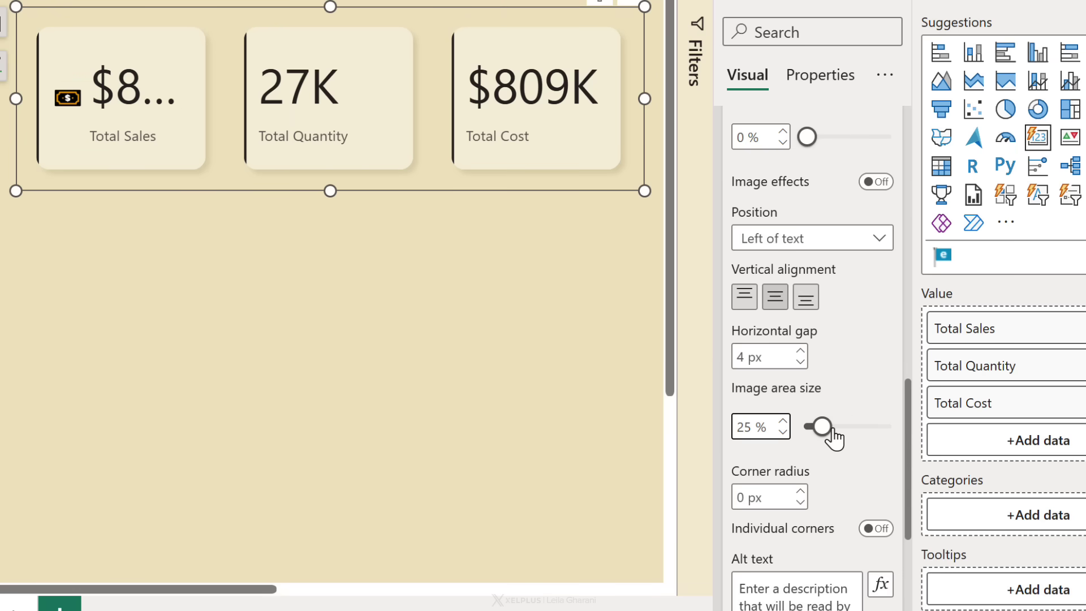
left_click_drag(645, 101, 670, 128)
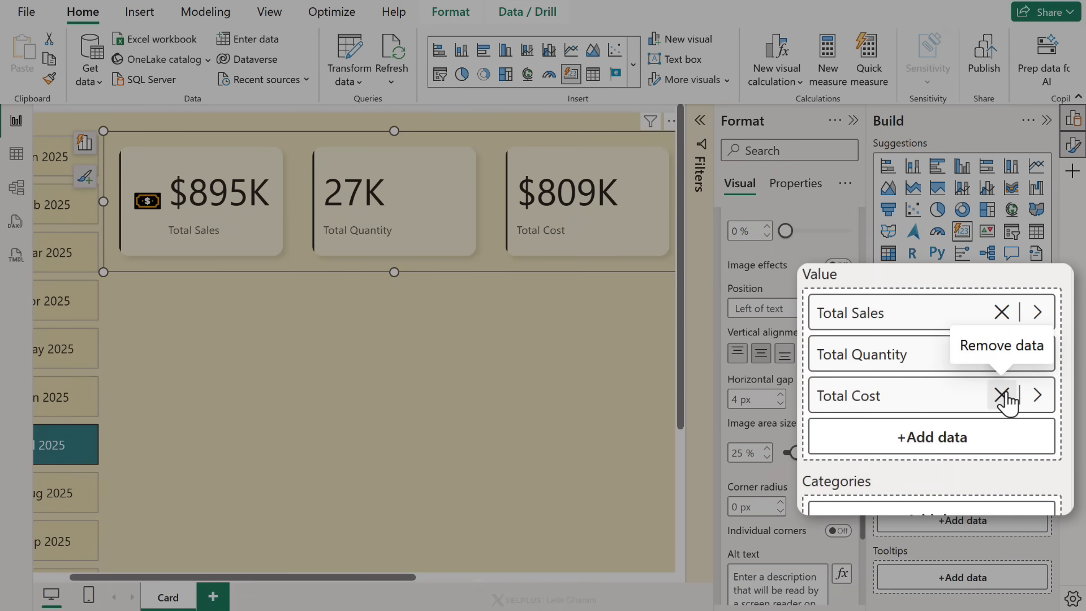
- Remove Total Cost and Total Quantity, then shrink the visual to a single Total Sales tile
left_click(1002, 396)
left_click(1002, 355)
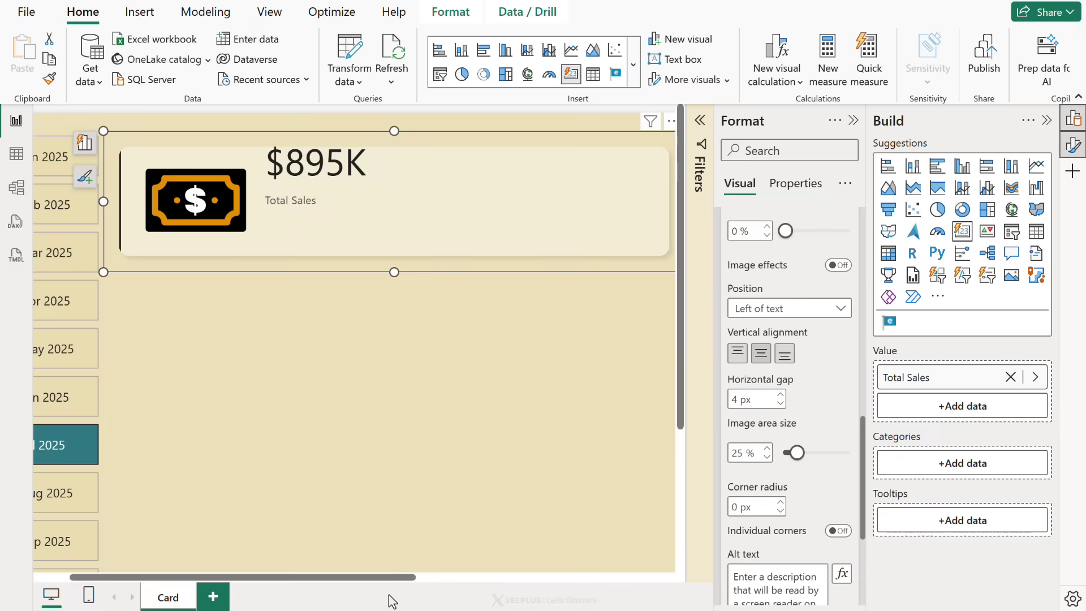
left_click_drag(392, 582, 445, 582)
left_click_drag(584, 199, 230, 235)
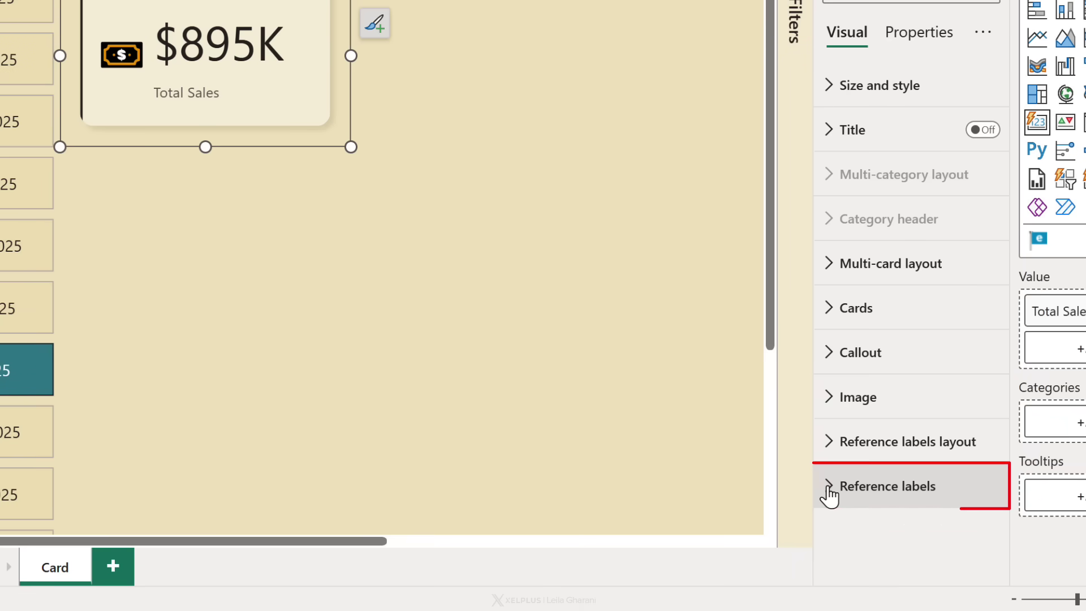
- Add Sales PY and Budget Sales as reference labels from the Data field list
left_click(829, 489)
scroll(831, 488, "down", 4)
scroll(840, 483, "down", 4)
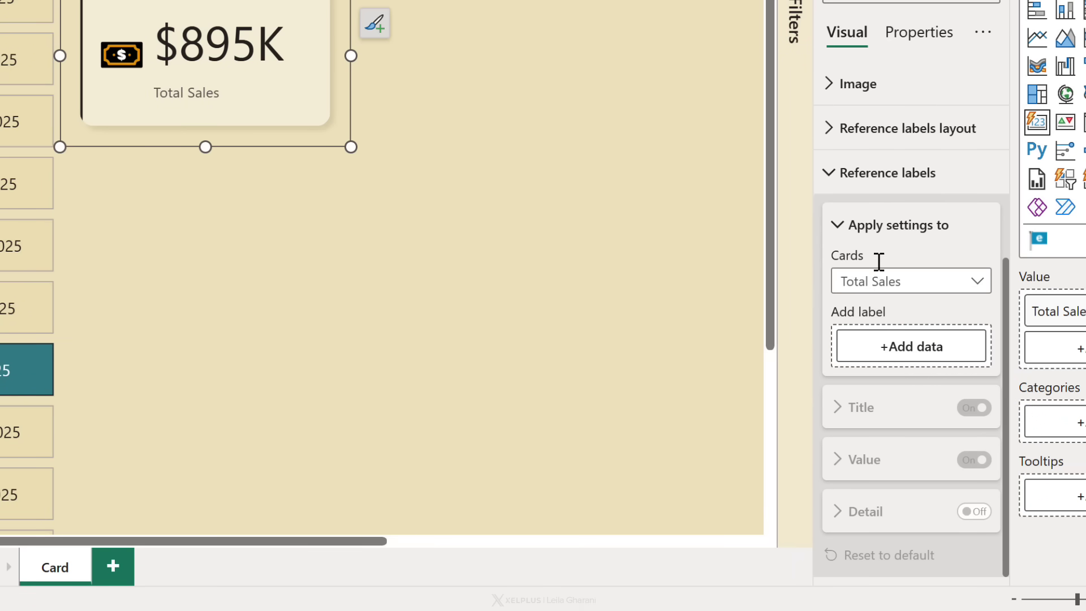
left_click(906, 348)
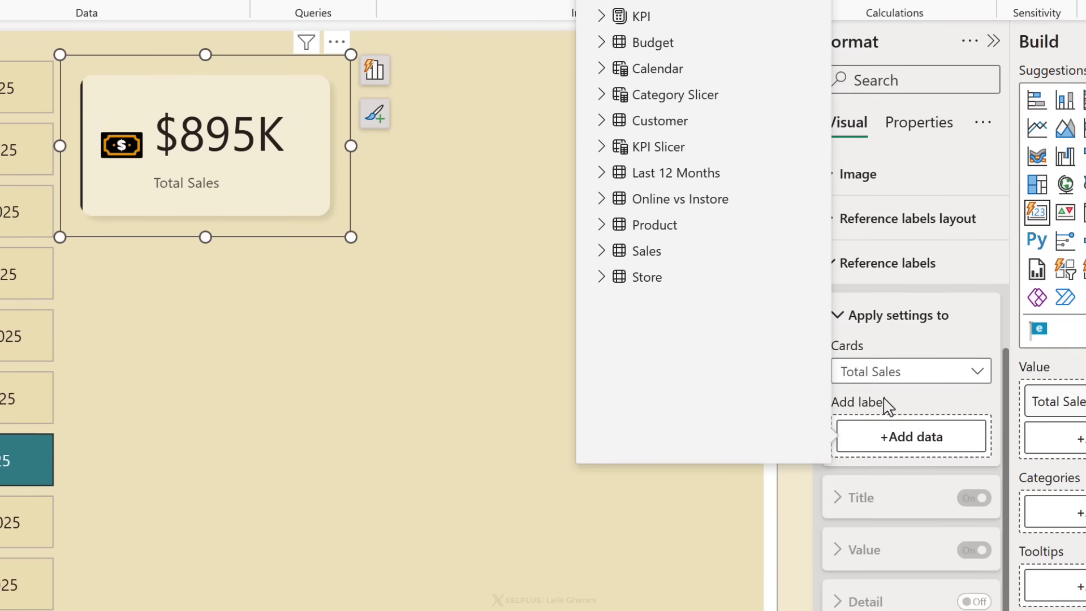
type("py")
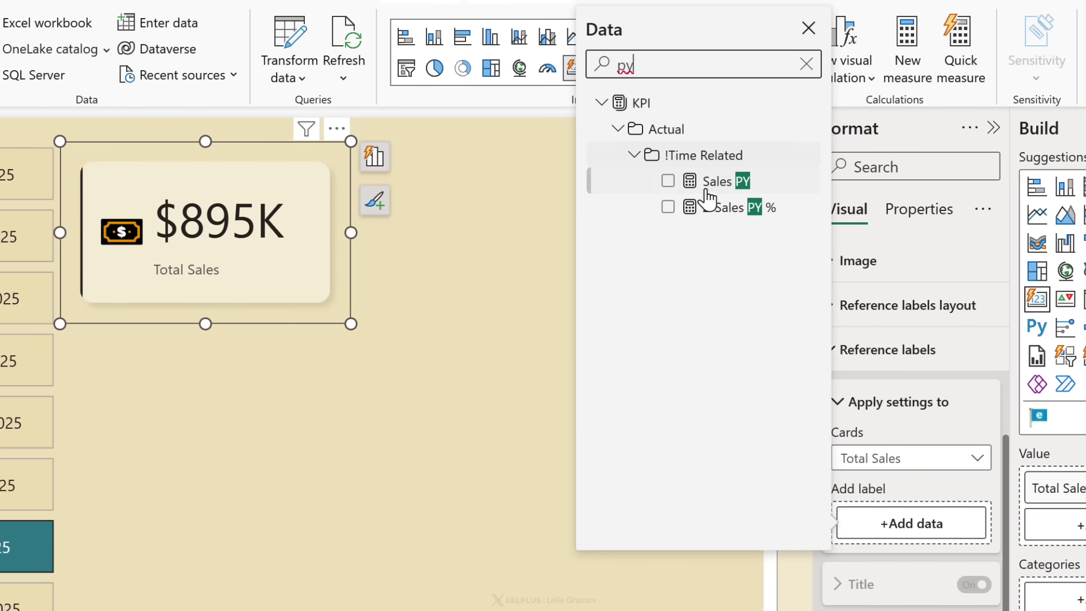
left_click(666, 183)
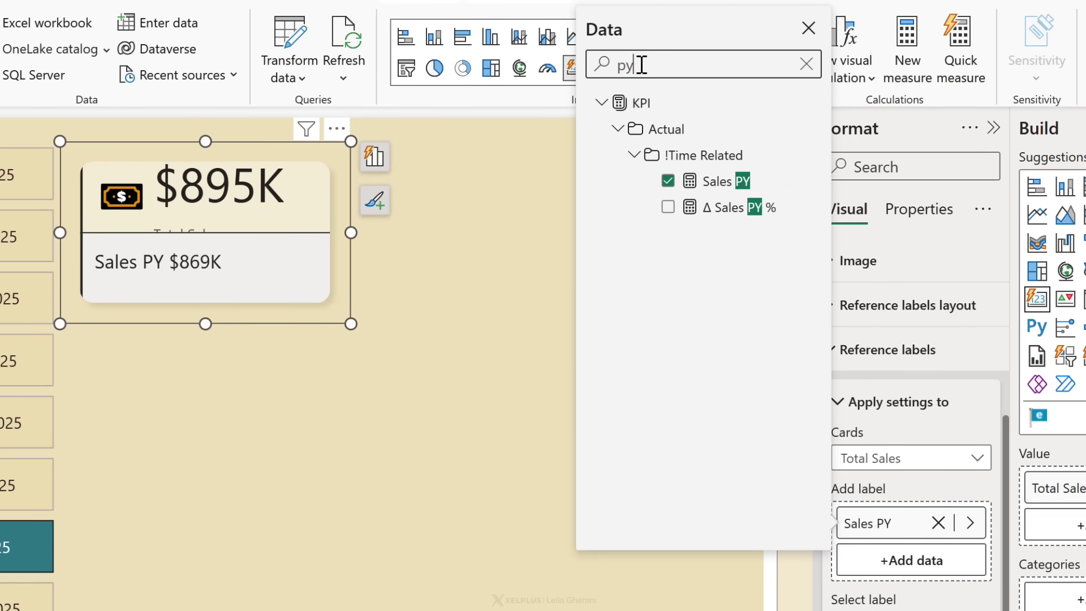
type("budget")
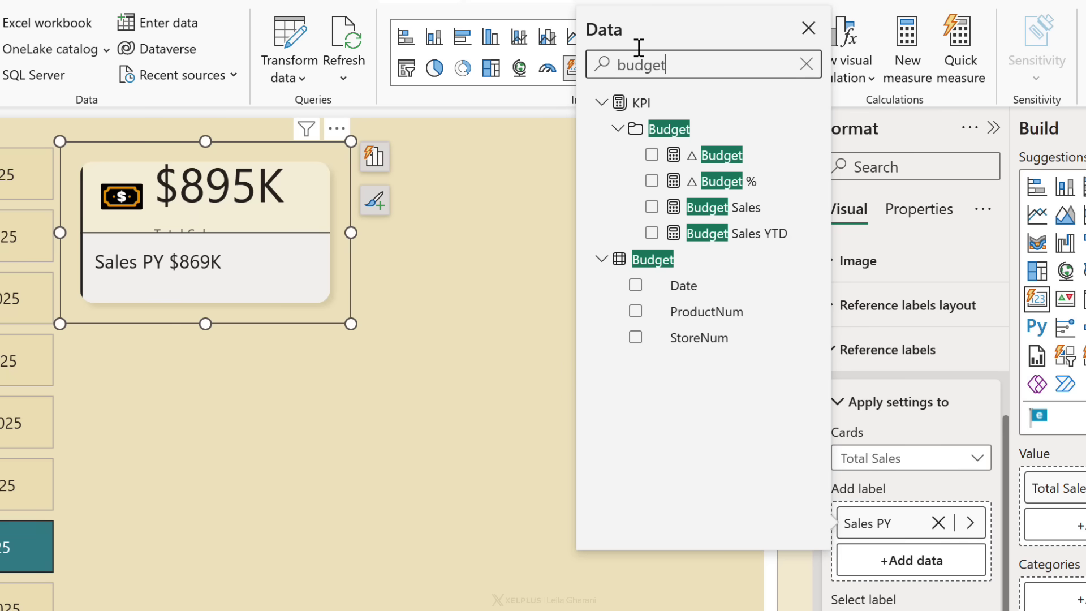
left_click(652, 208)
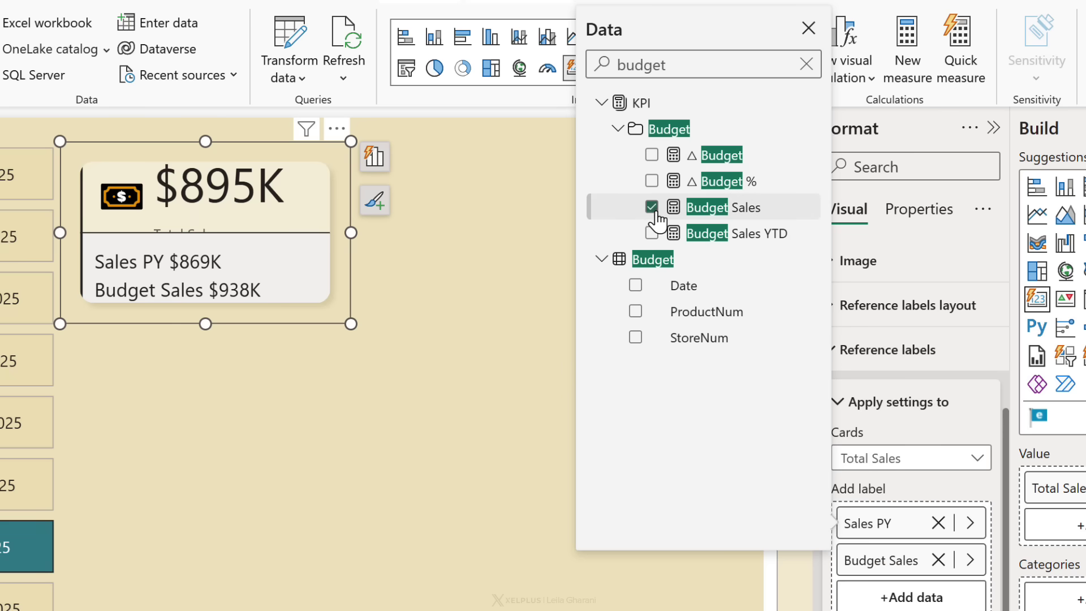
left_click(809, 29)
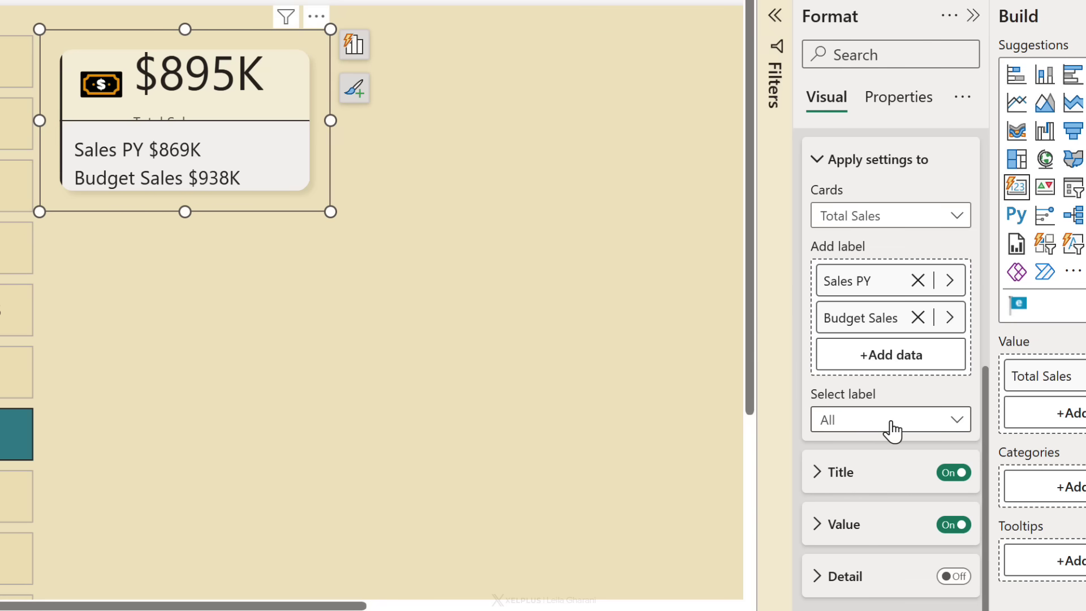
- Make the reference label values bold and set their title font size to 10
left_click(814, 524)
scroll(819, 517, "down", 3)
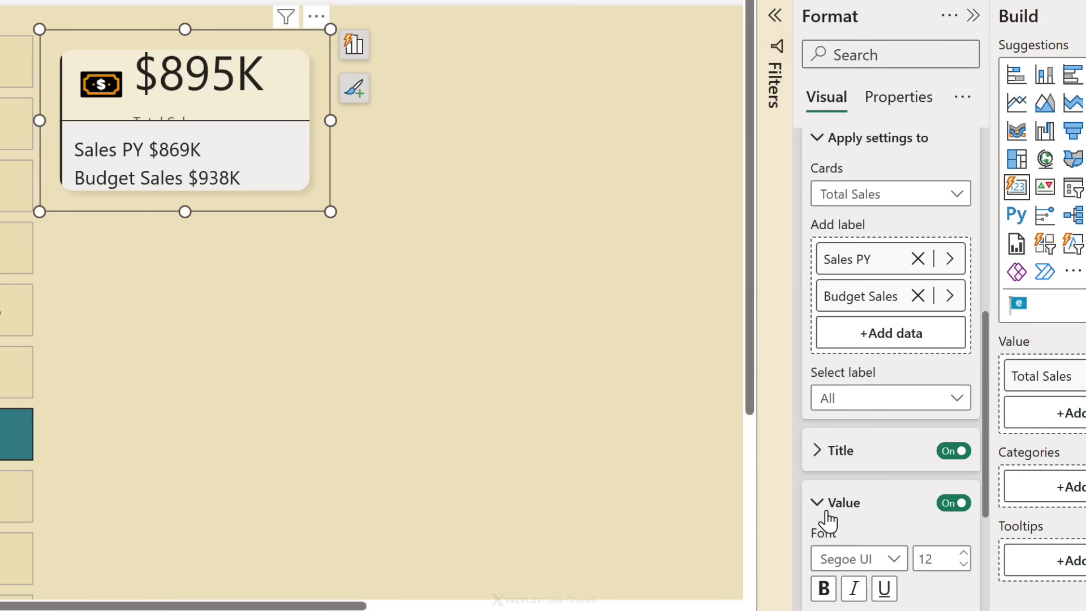
scroll(818, 518, "down", 3)
left_click(823, 394)
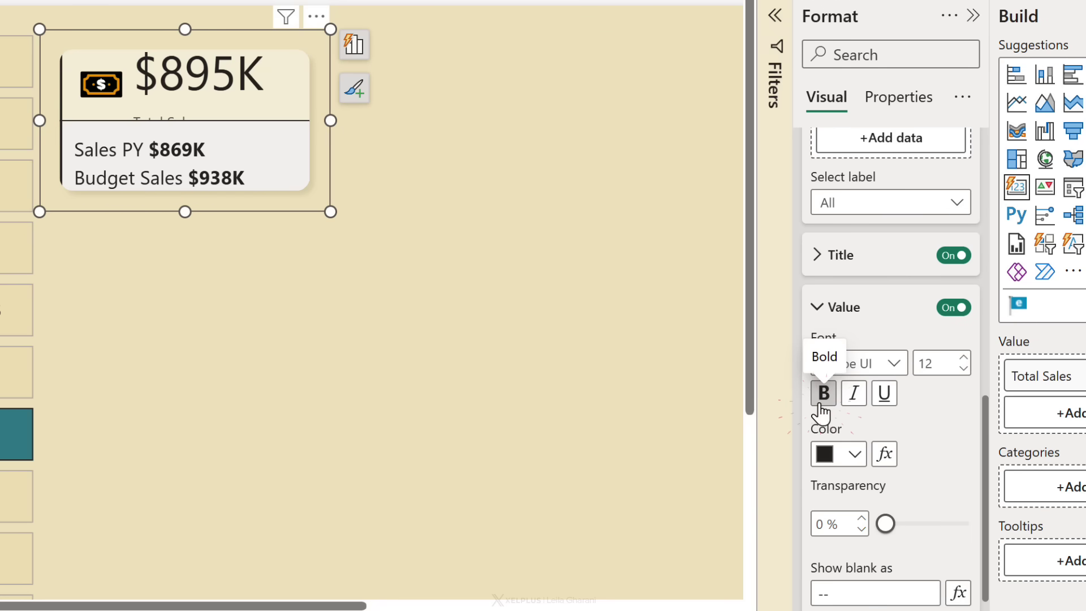
left_click(818, 307)
left_click(817, 471)
scroll(899, 424, "down", 3)
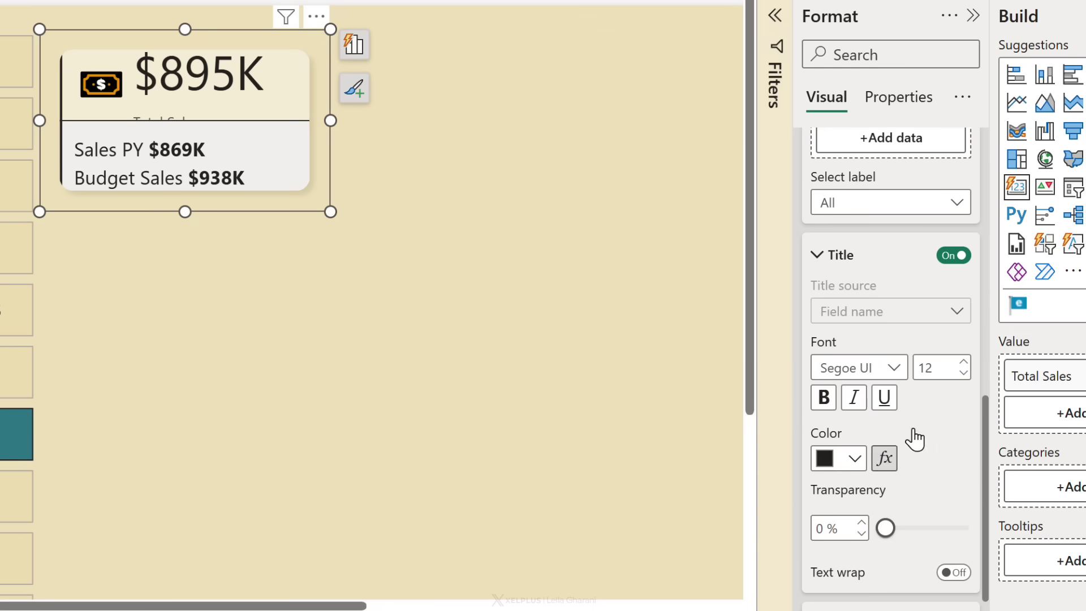
left_click(929, 366)
key("BackSpace")
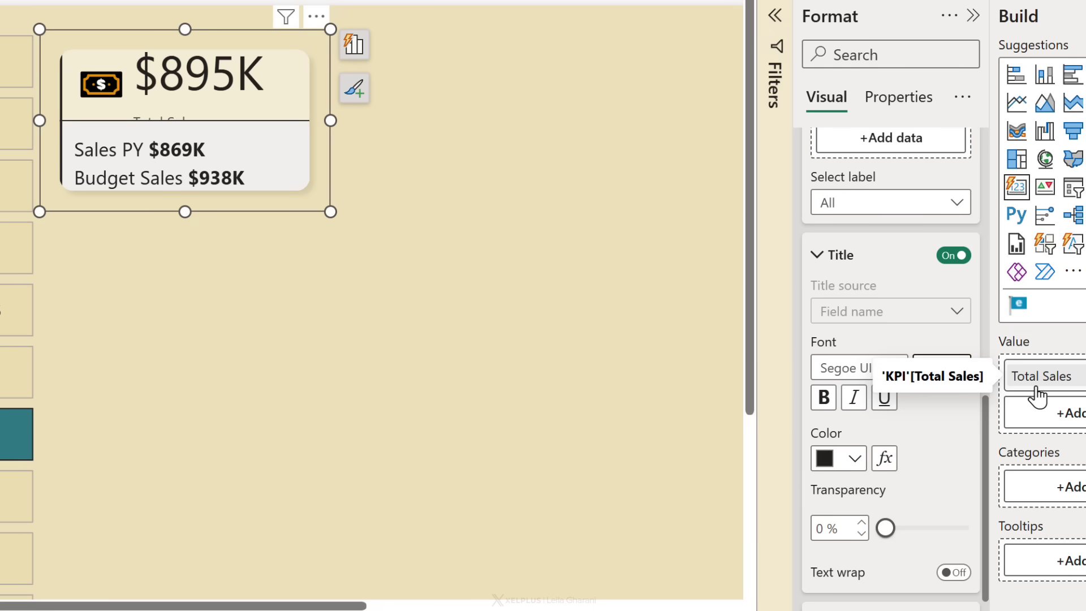
type("10")
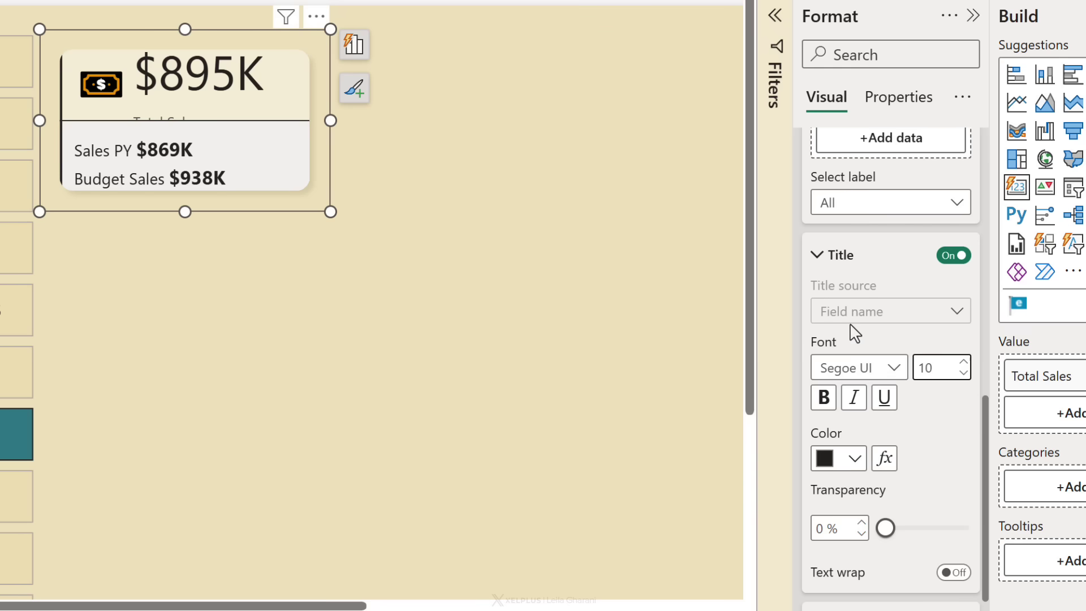
left_click(815, 255)
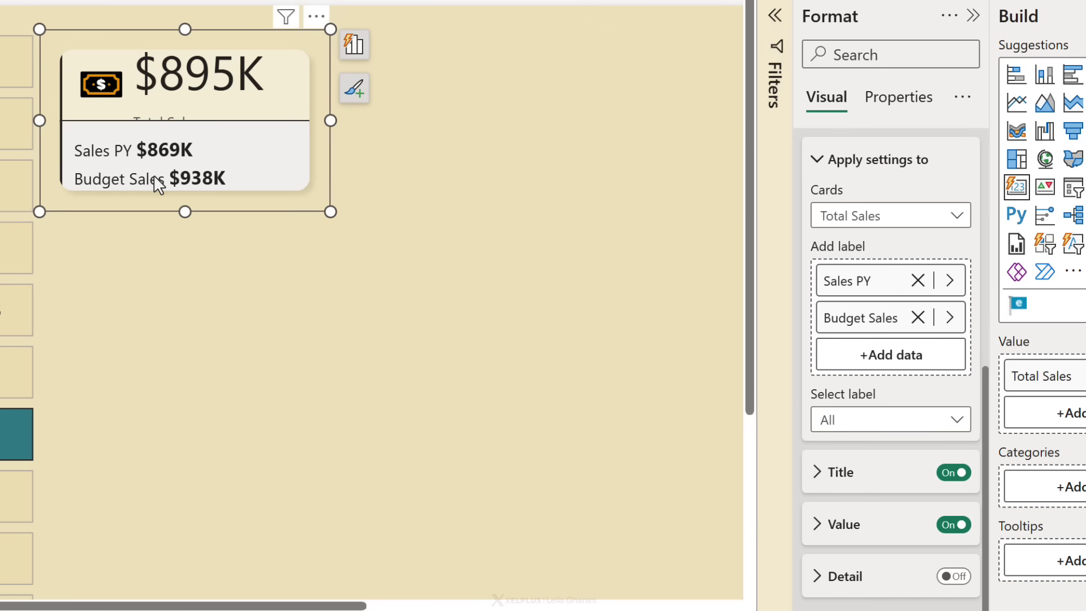
- Give the Budget Sales label the custom title 'Budget', then return to formatting all labels
left_click(956, 419)
left_click(910, 500)
left_click(816, 473)
scroll(820, 477, "down", 3)
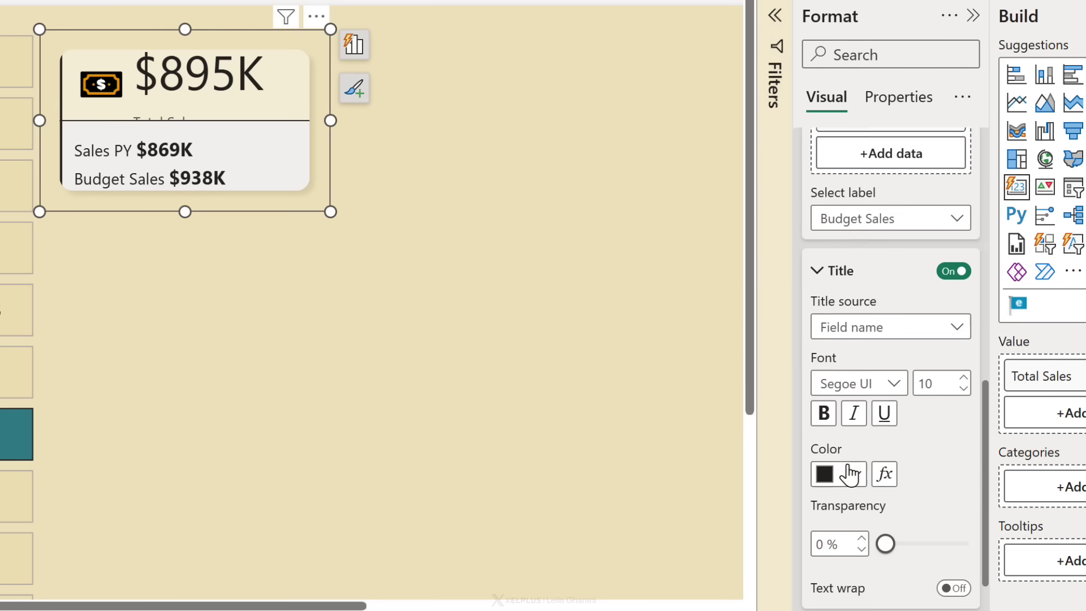
left_click(955, 311)
left_click(841, 338)
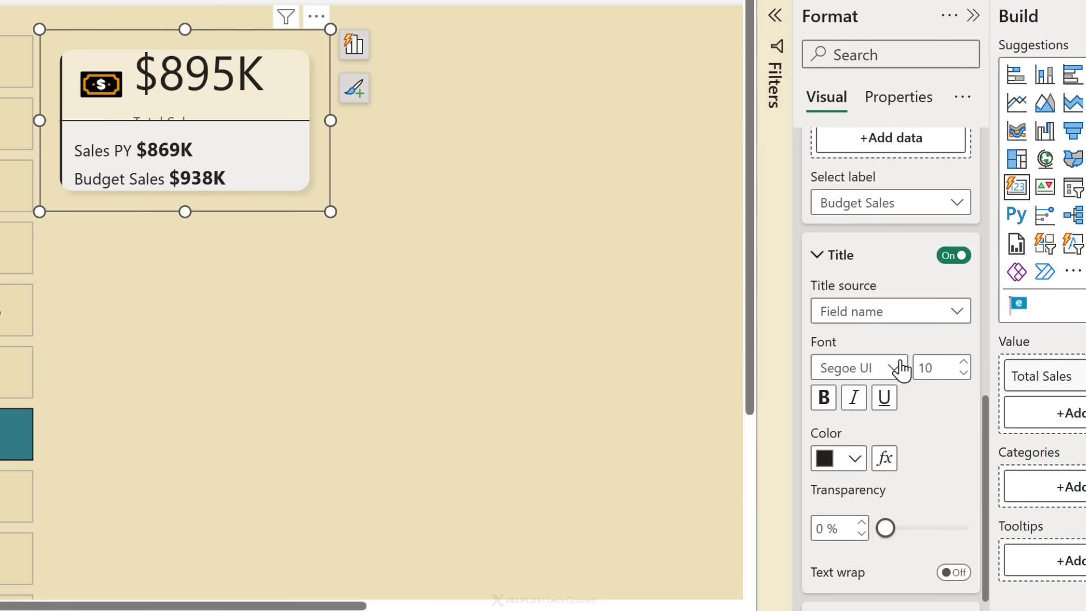
double_click(874, 366)
key("BackSpace")
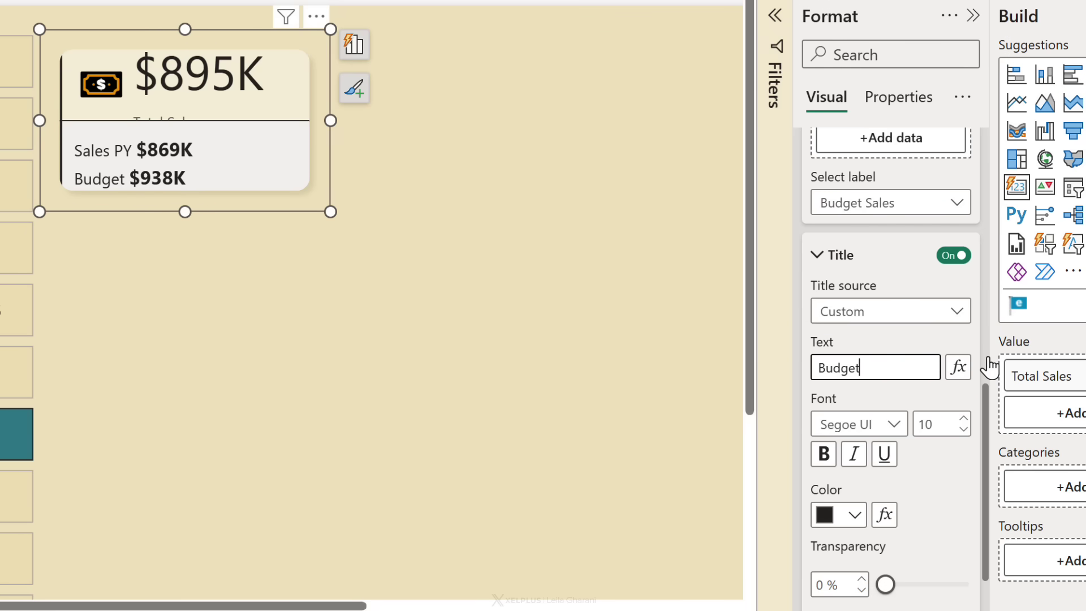
left_click(816, 255)
left_click(953, 421)
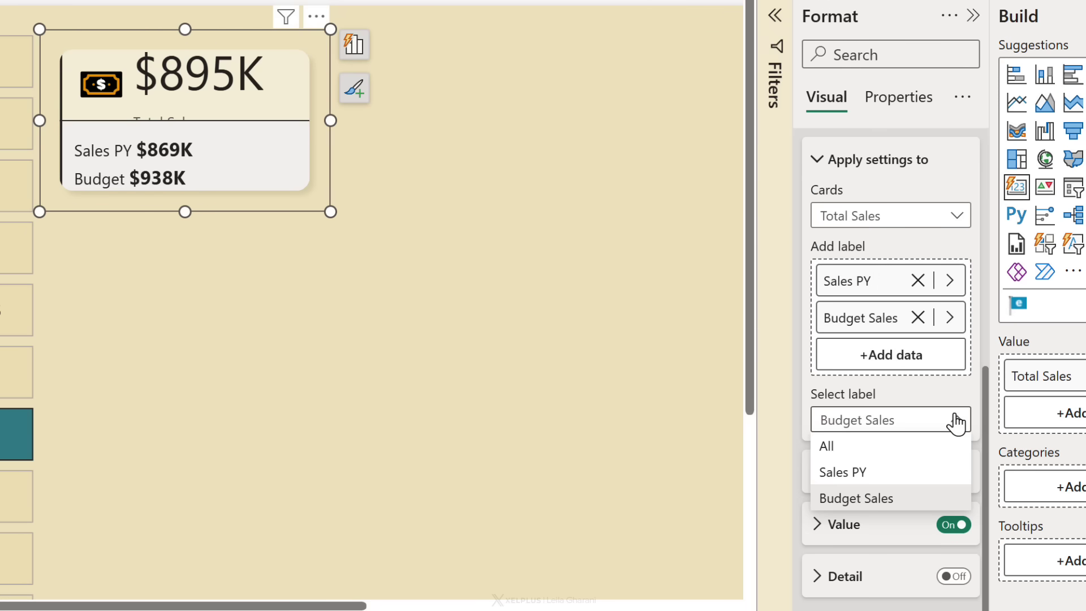
left_click(855, 444)
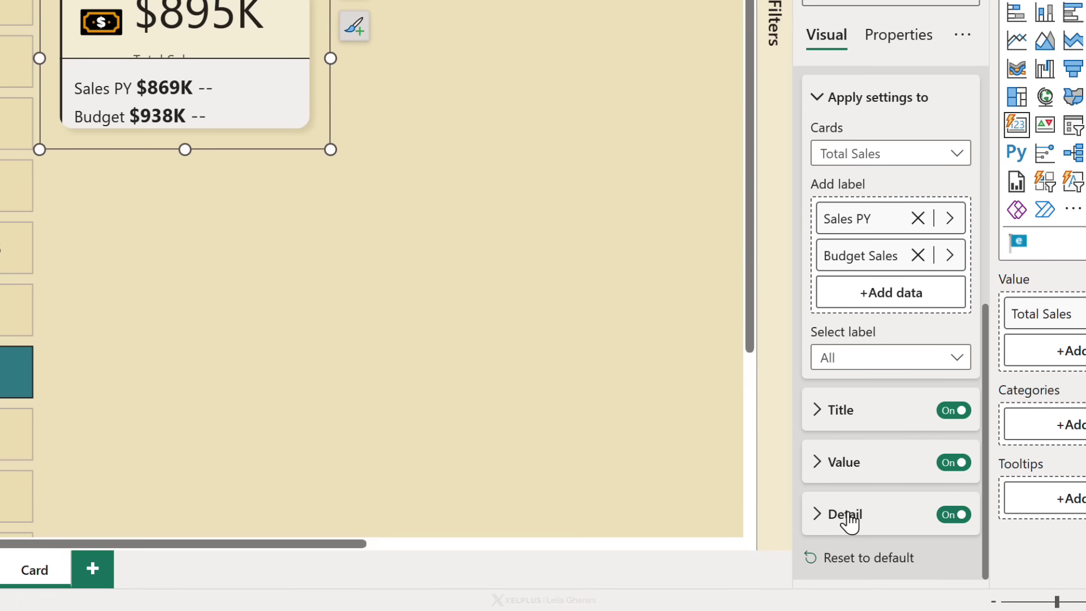
- Add Δ Sales PY % as the Sales PY label's detail, showing 3.07% beside $869K
left_click(827, 516)
scroll(865, 424, "down", 3)
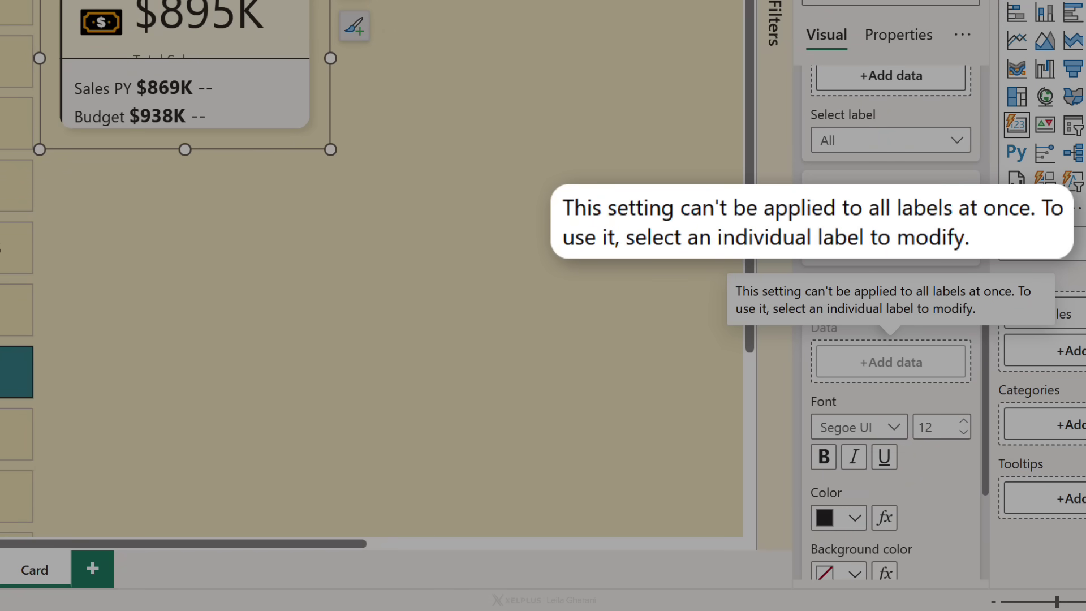
scroll(915, 381, "up", 2)
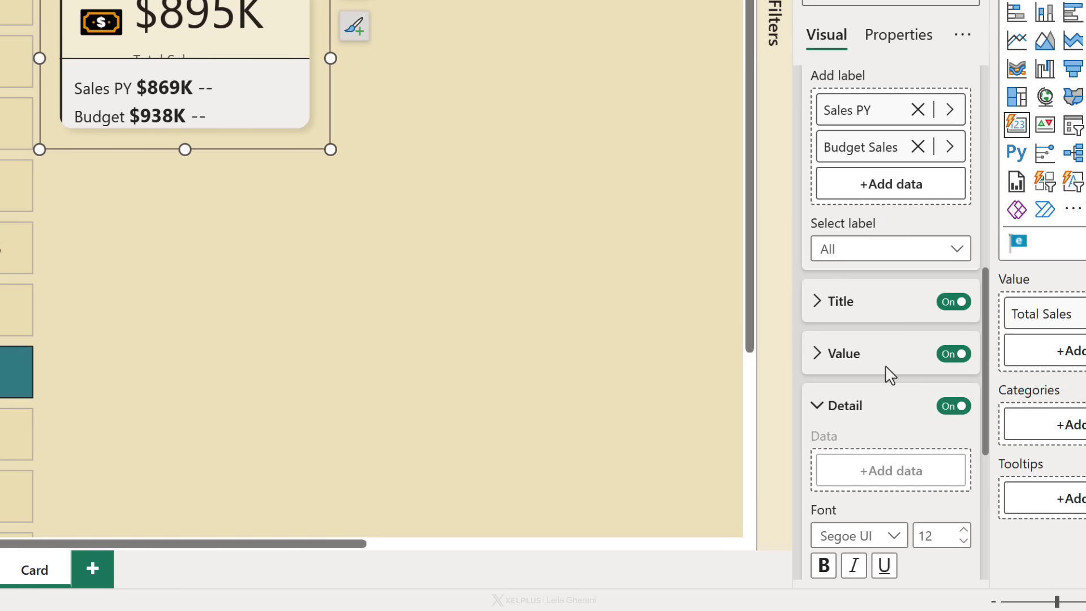
left_click(955, 250)
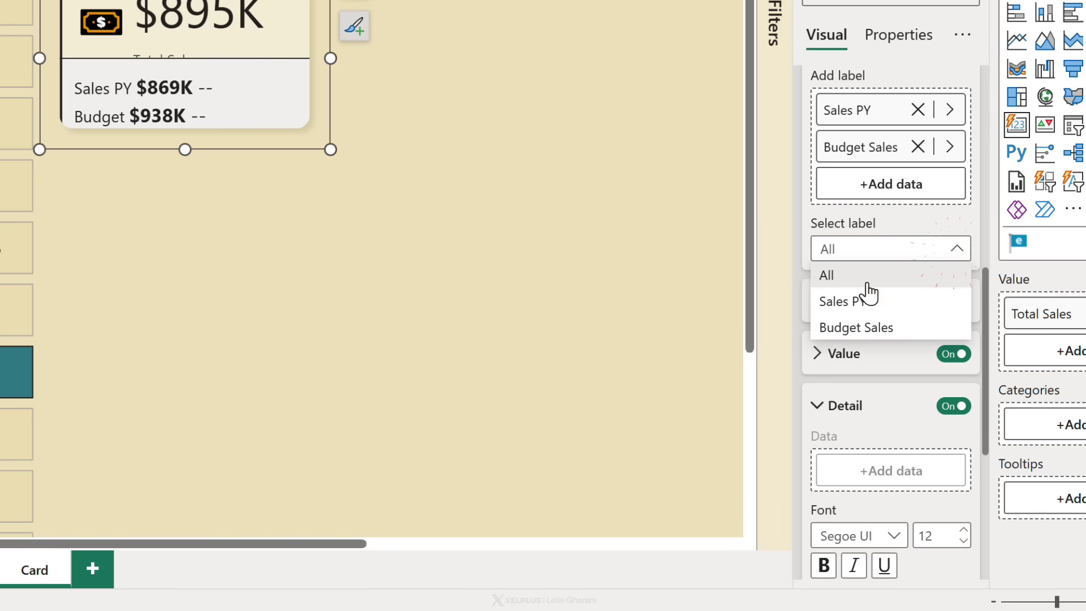
left_click(852, 301)
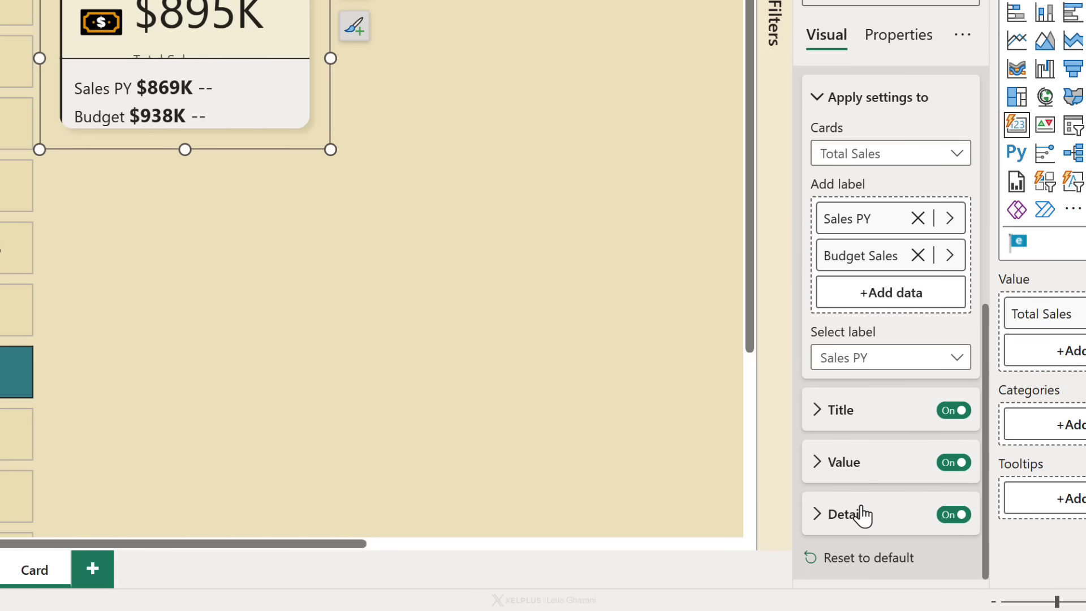
left_click(844, 514)
scroll(849, 476, "down", 3)
left_click(891, 366)
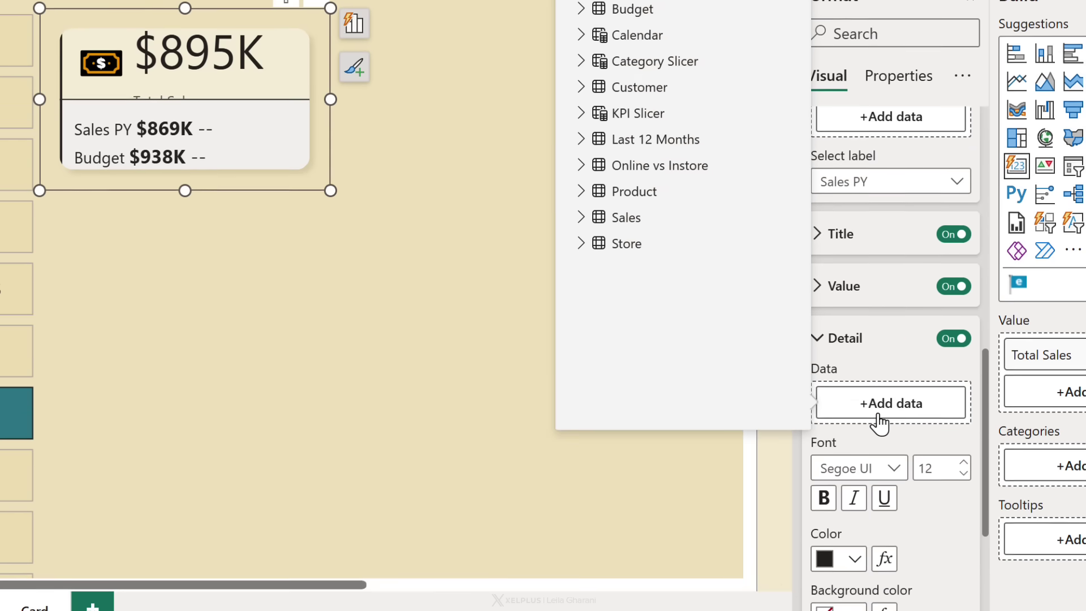
mouse_move(621, 96)
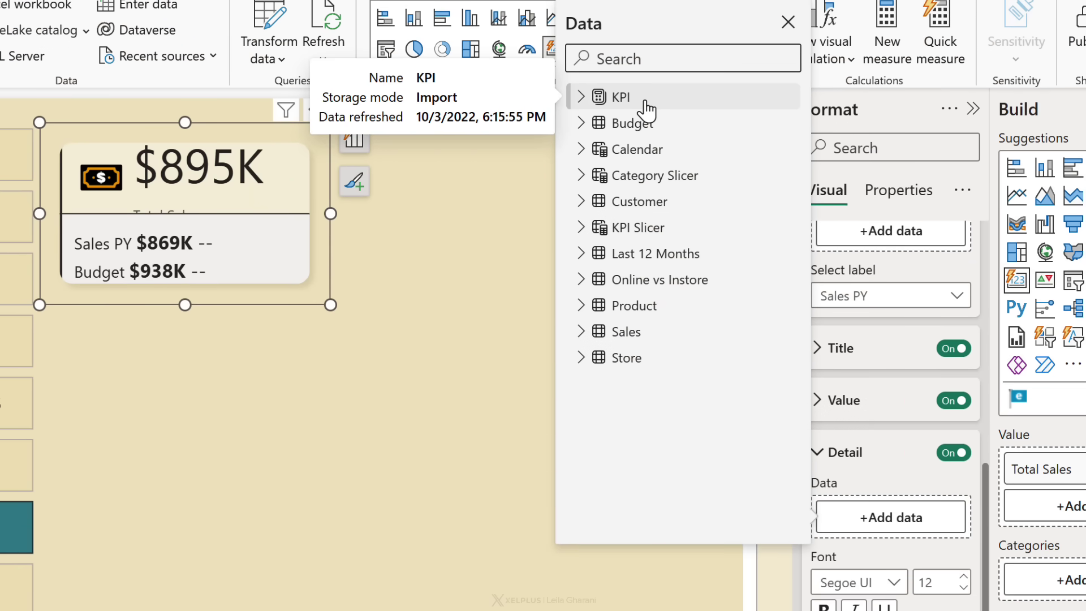
type("py")
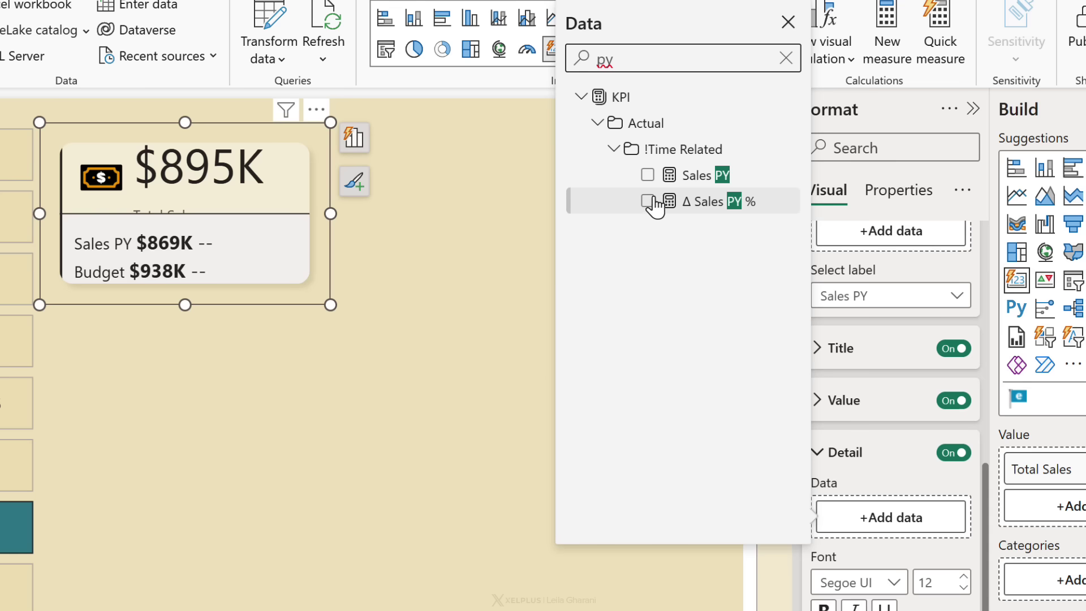
left_click(648, 202)
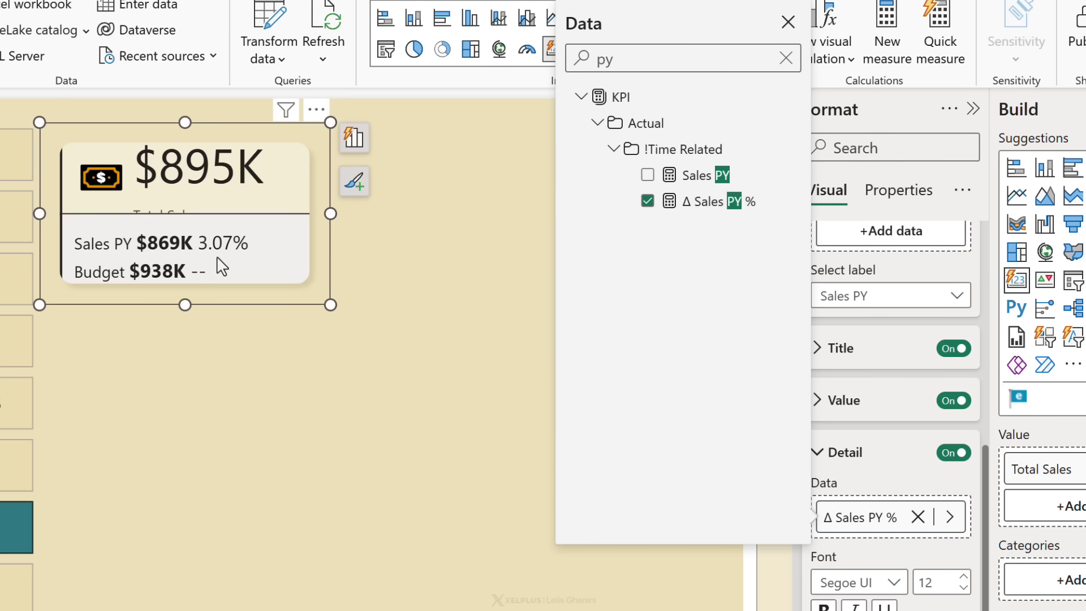
left_click(891, 556)
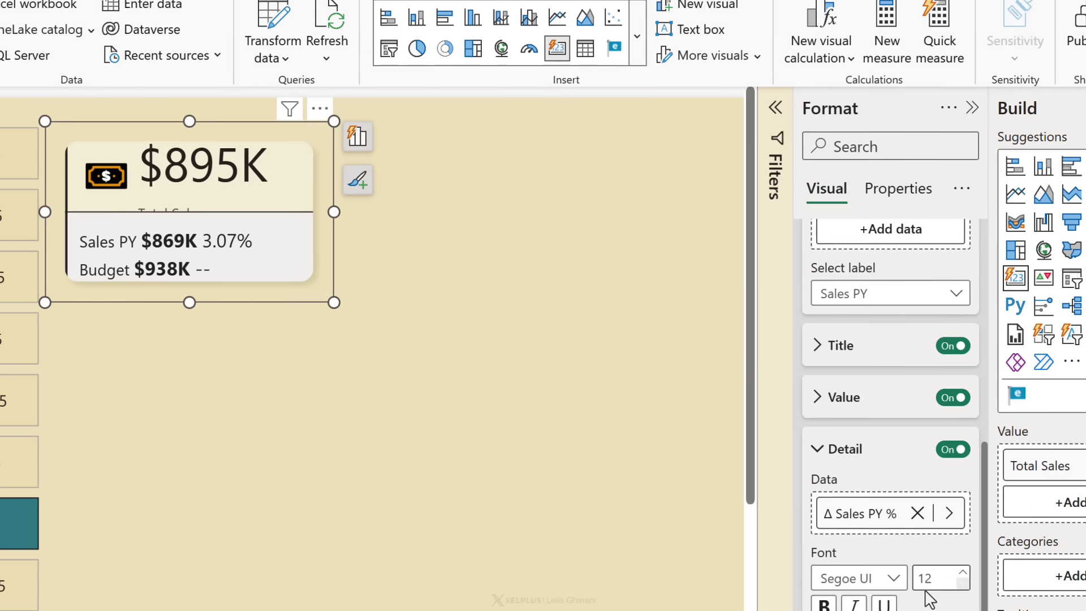
scroll(891, 509, "down", 3)
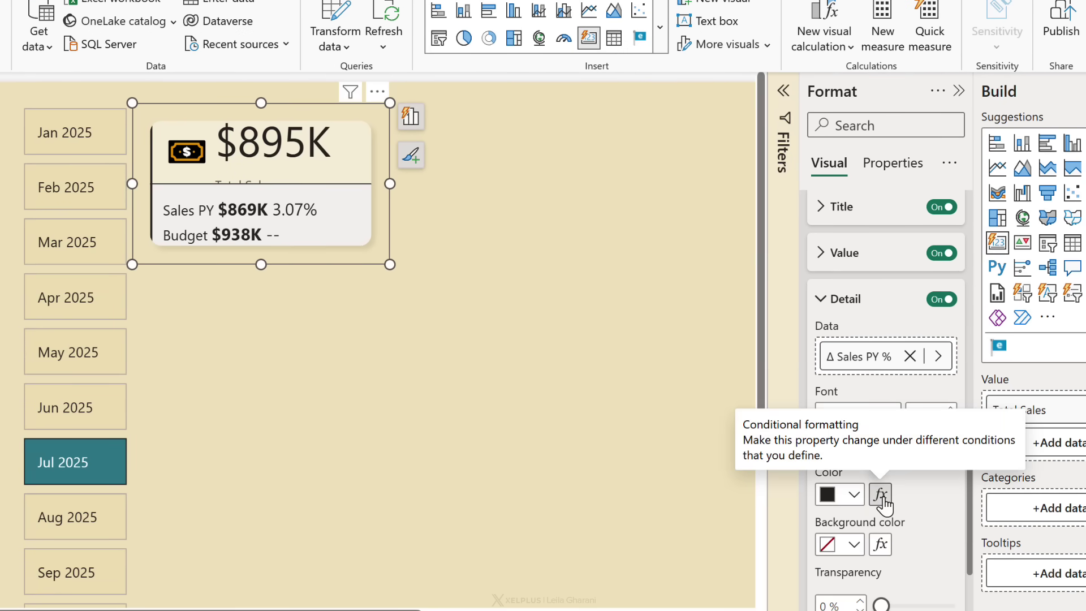
- Set up rule-based detail colour on Δ Sales PY %, with values below zero dark red
left_click(881, 496)
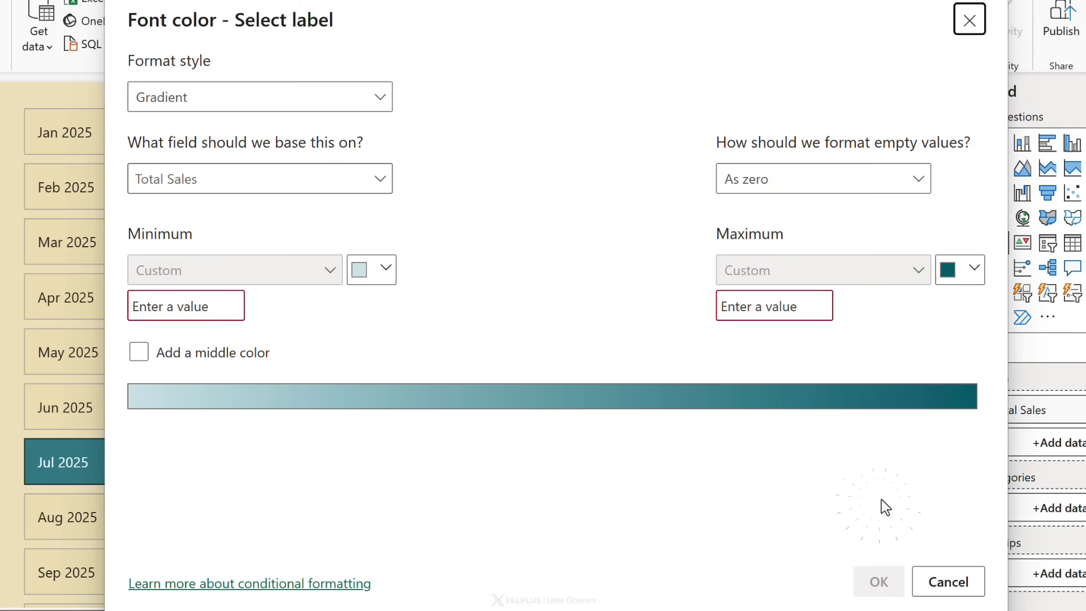
left_click(382, 97)
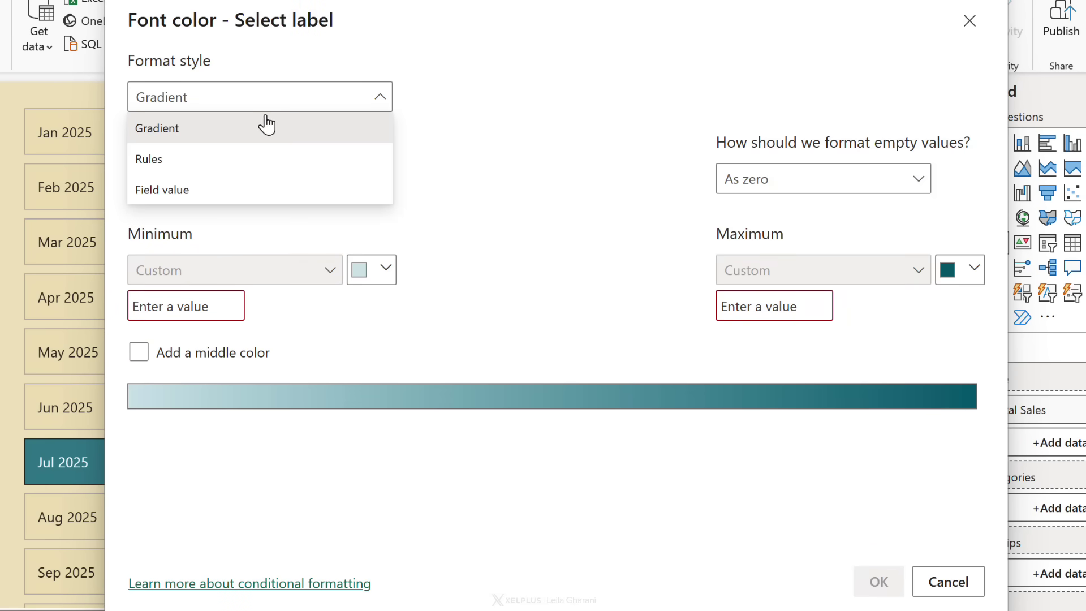
left_click(219, 158)
left_click(263, 179)
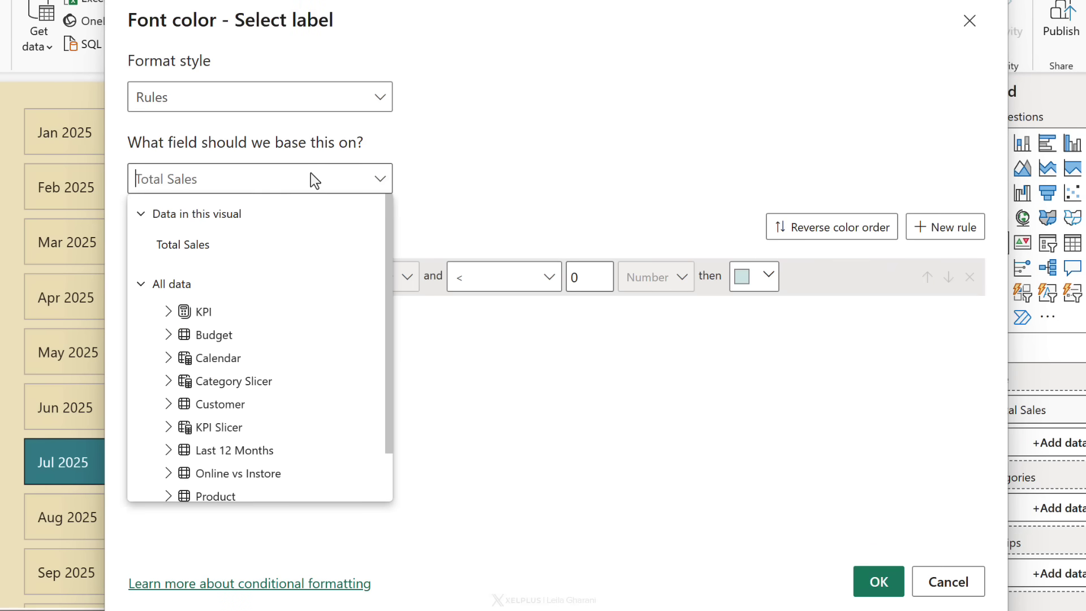
type("py")
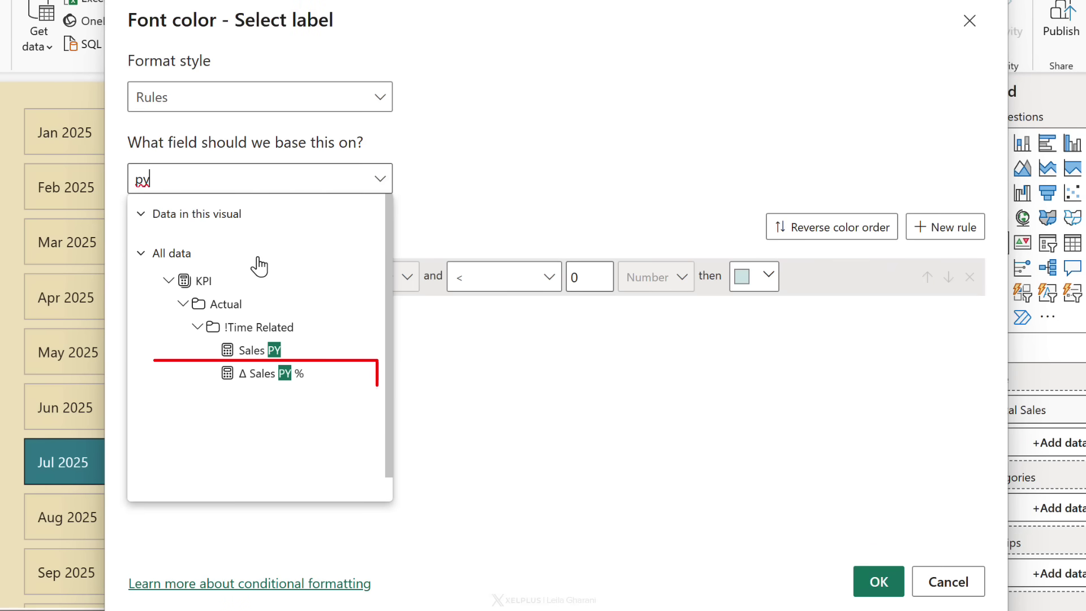
left_click(259, 373)
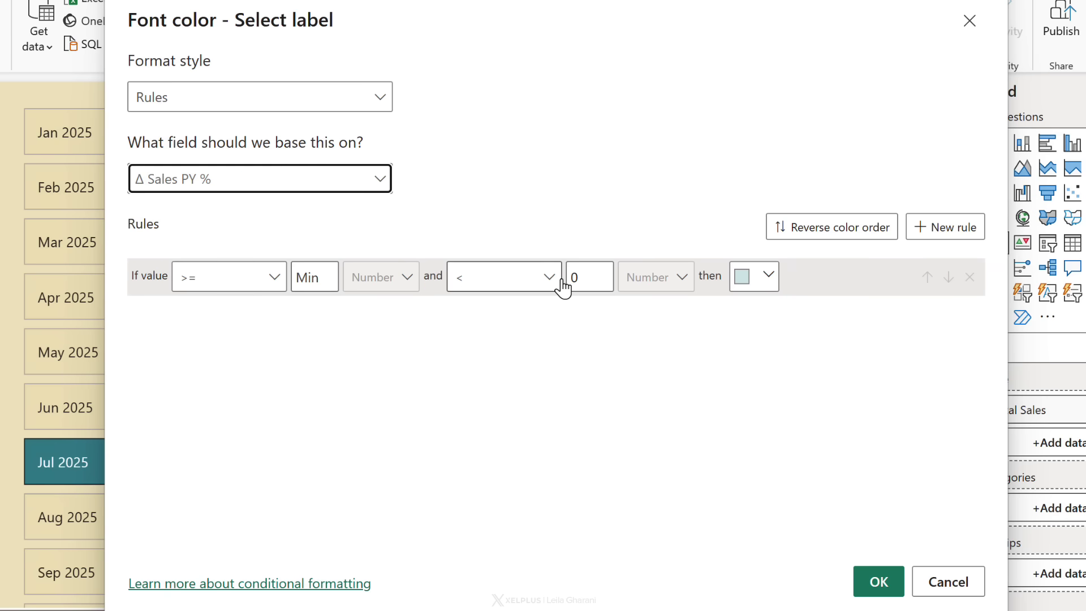
left_click(768, 275)
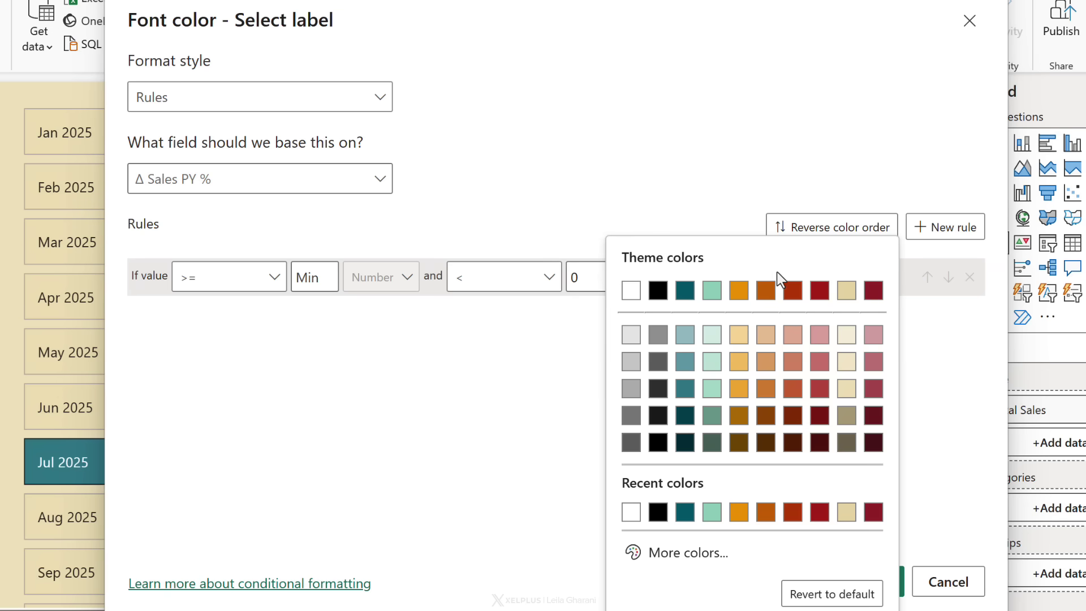
left_click(872, 290)
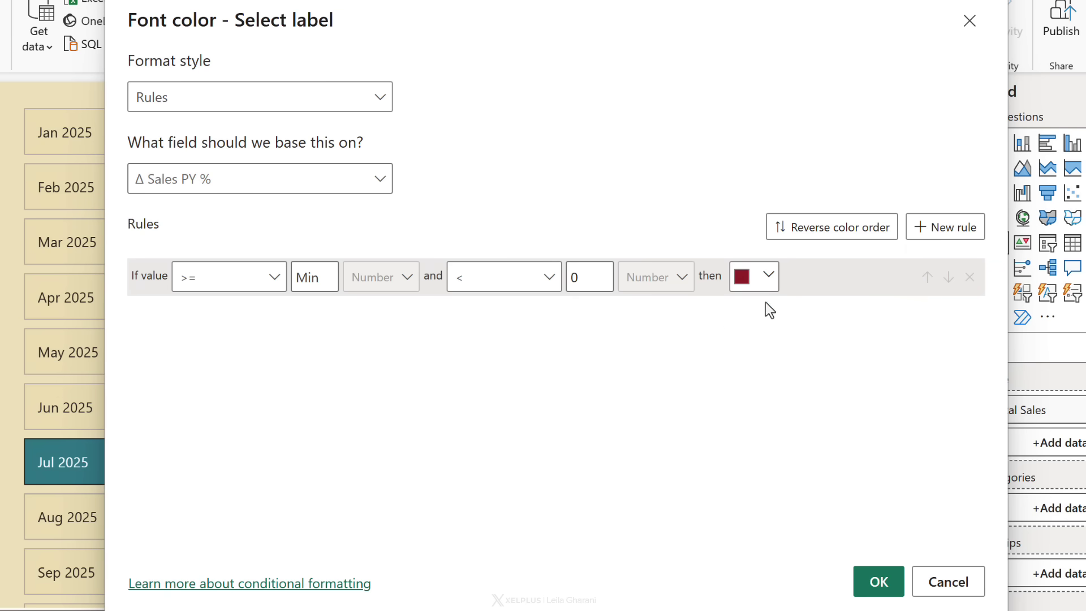
- Add a dark teal rule for zero up to Max, apply the rules, and make the card taller
left_click(919, 233)
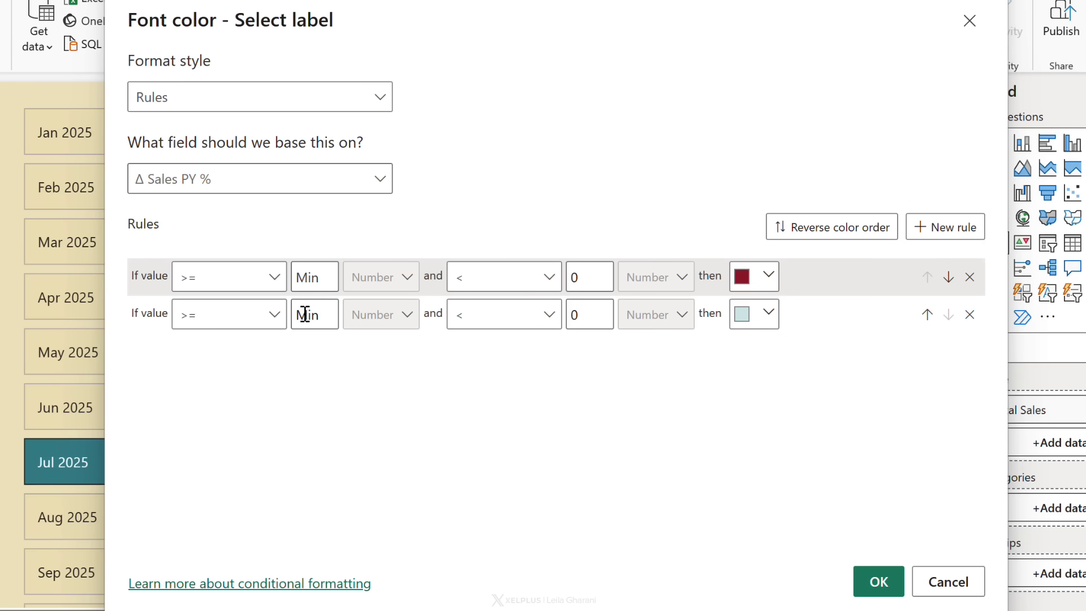
type("0")
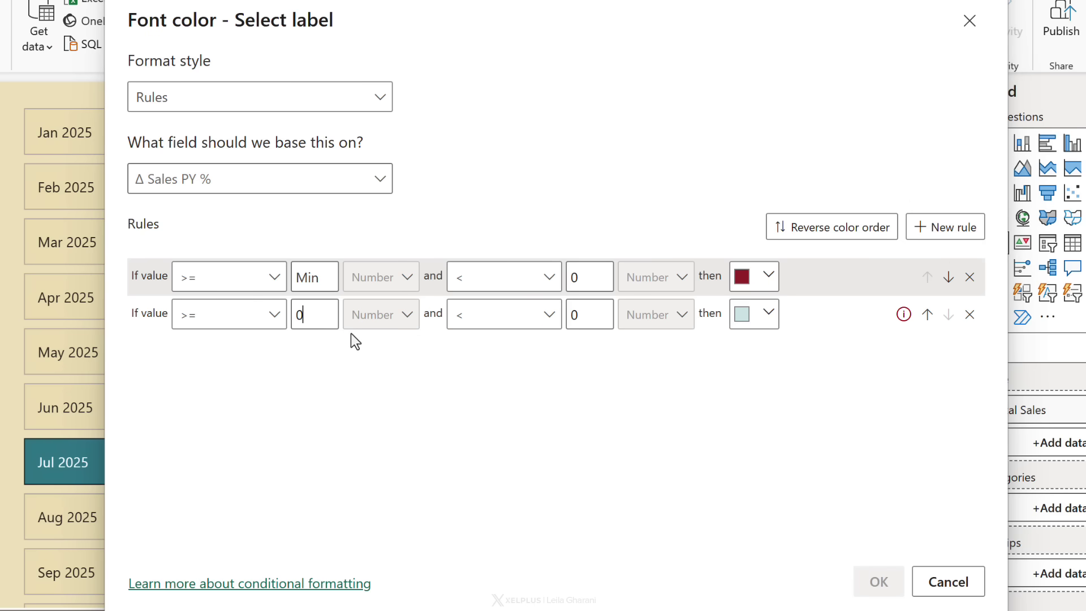
left_click(503, 314)
left_click(496, 378)
left_click(589, 313)
left_click(589, 357)
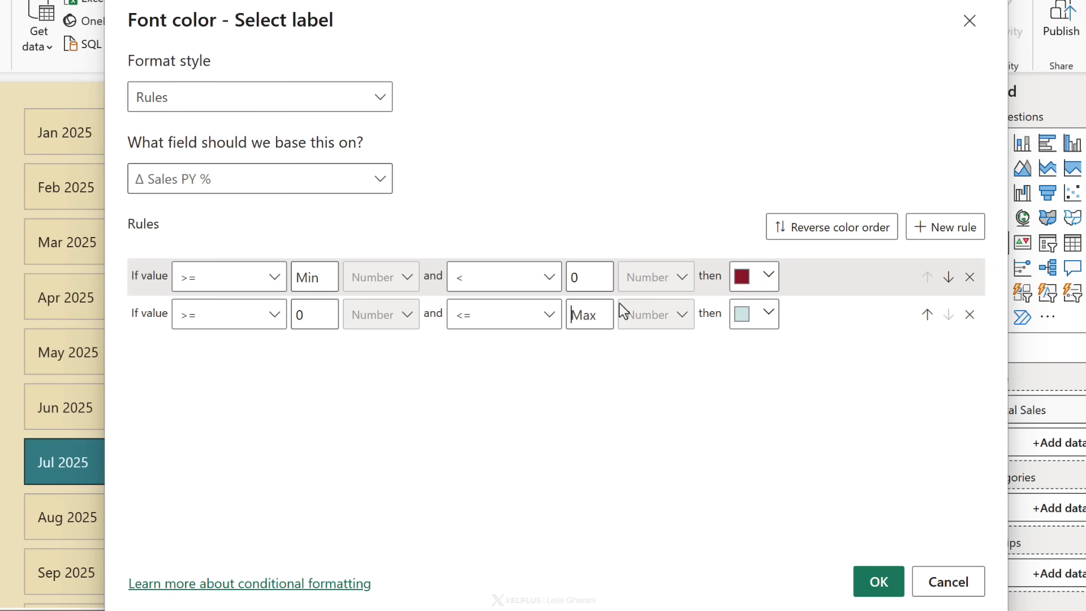
left_click(768, 314)
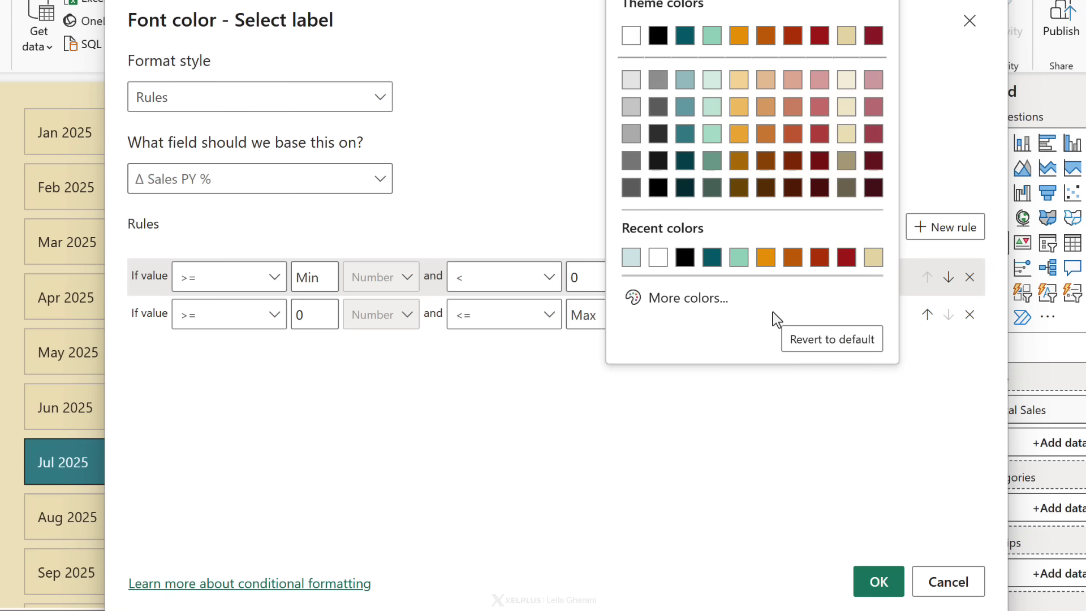
left_click(684, 36)
left_click(878, 581)
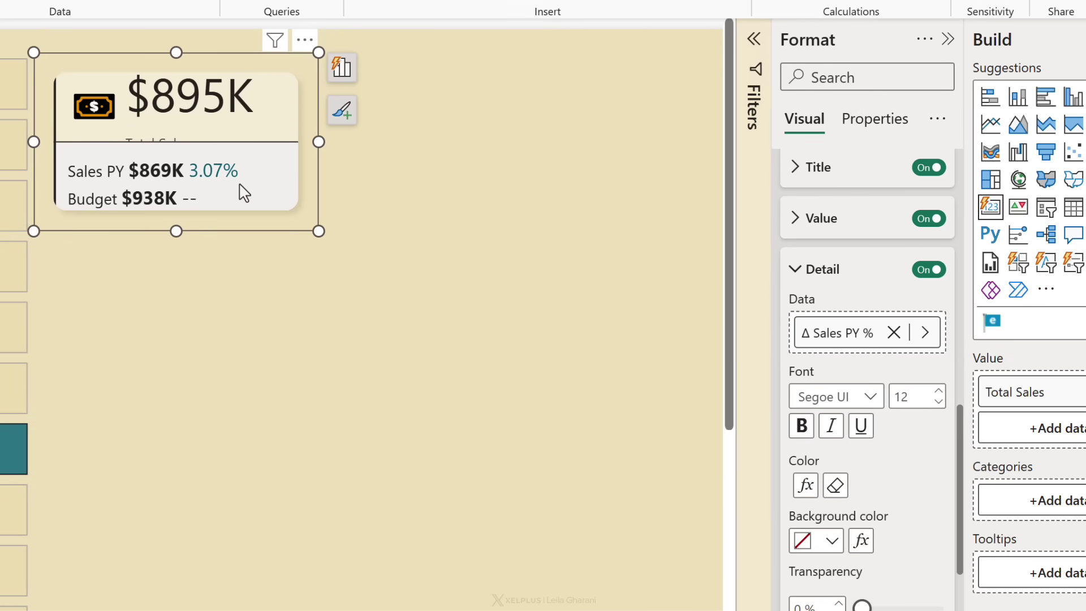
left_click_drag(175, 231, 172, 307)
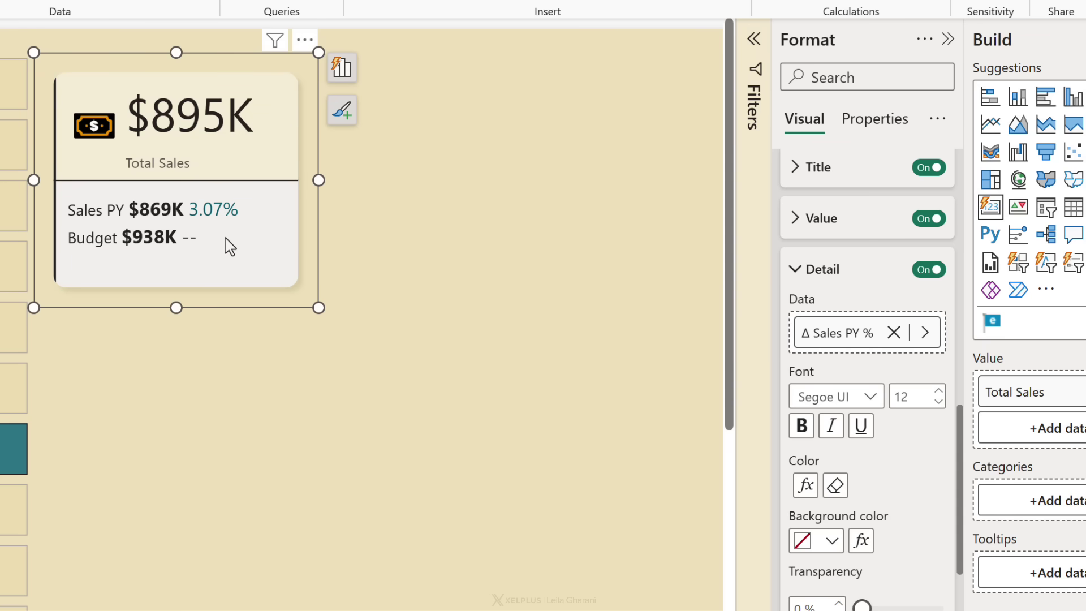
- Add Δ Budget % as the Budget Sales label's detail, reading -4.57%
left_click(796, 269)
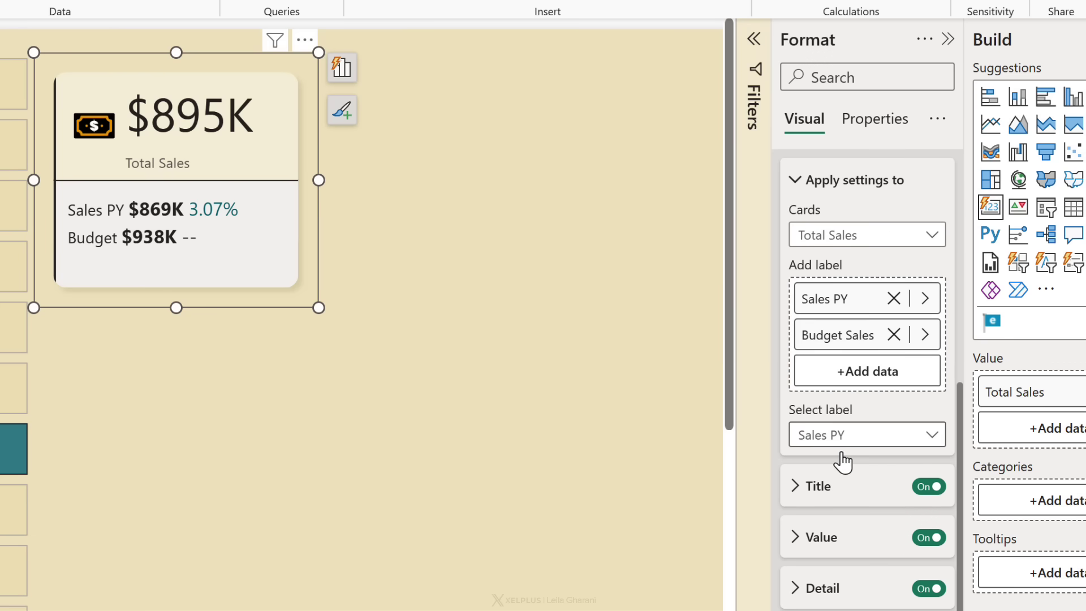
left_click(928, 438)
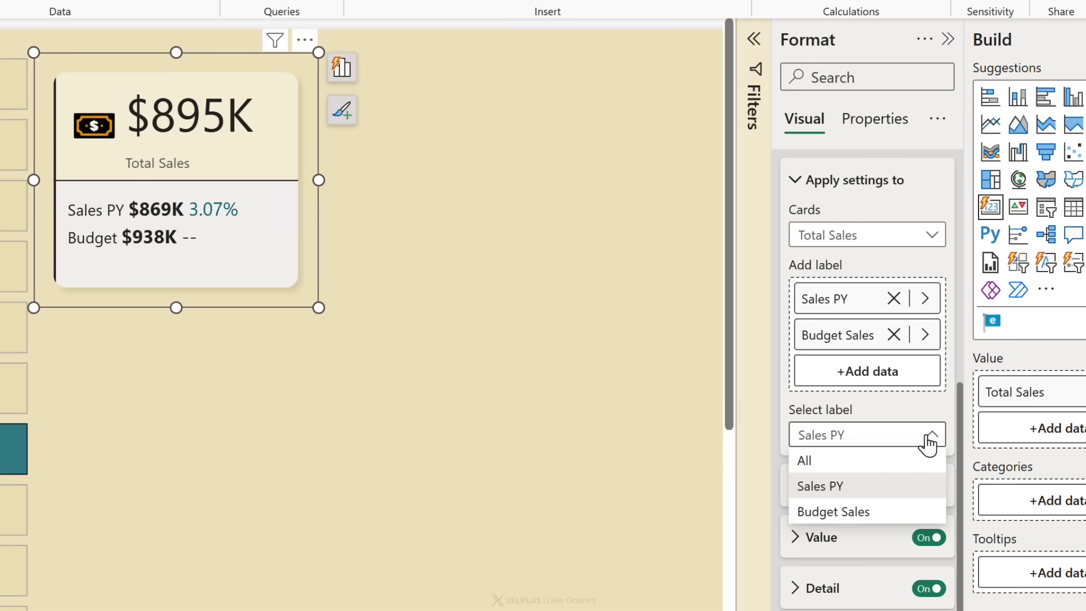
left_click(836, 513)
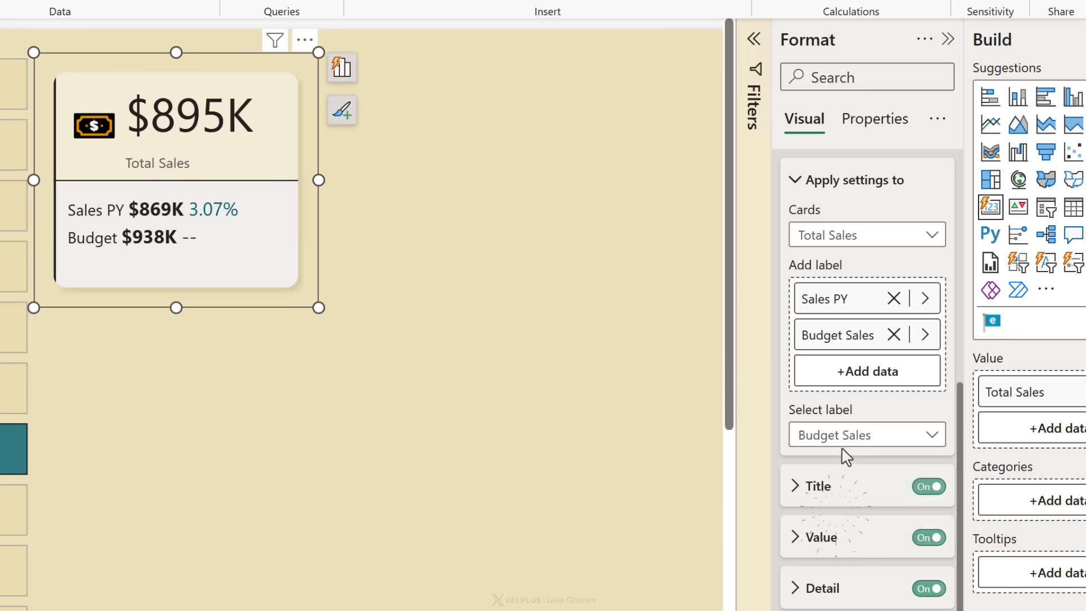
left_click(796, 588)
scroll(861, 425, "down", 4)
left_click(867, 333)
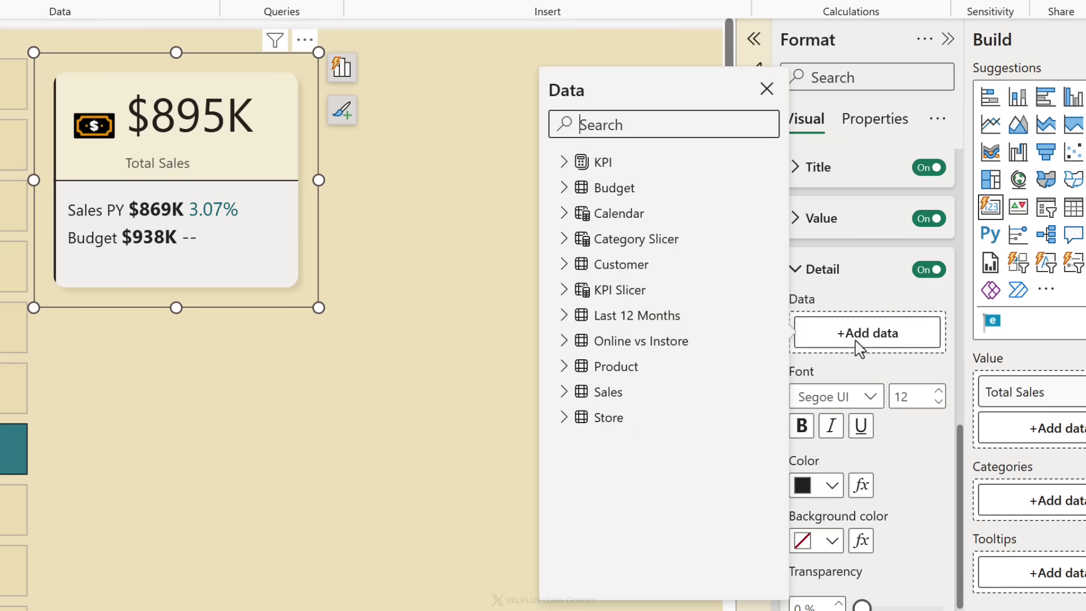
type("budget")
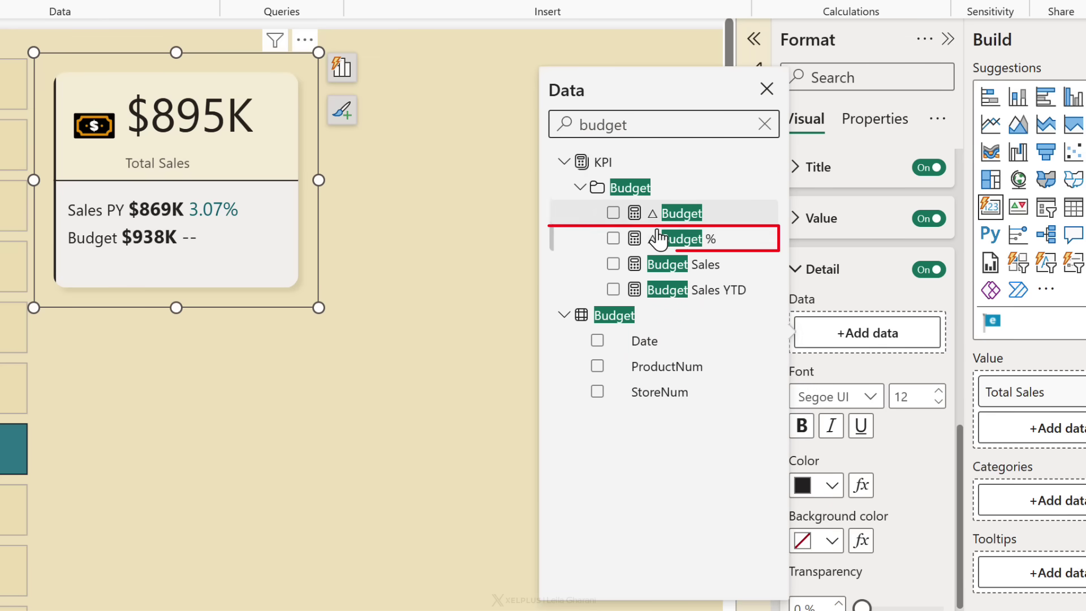
left_click(613, 238)
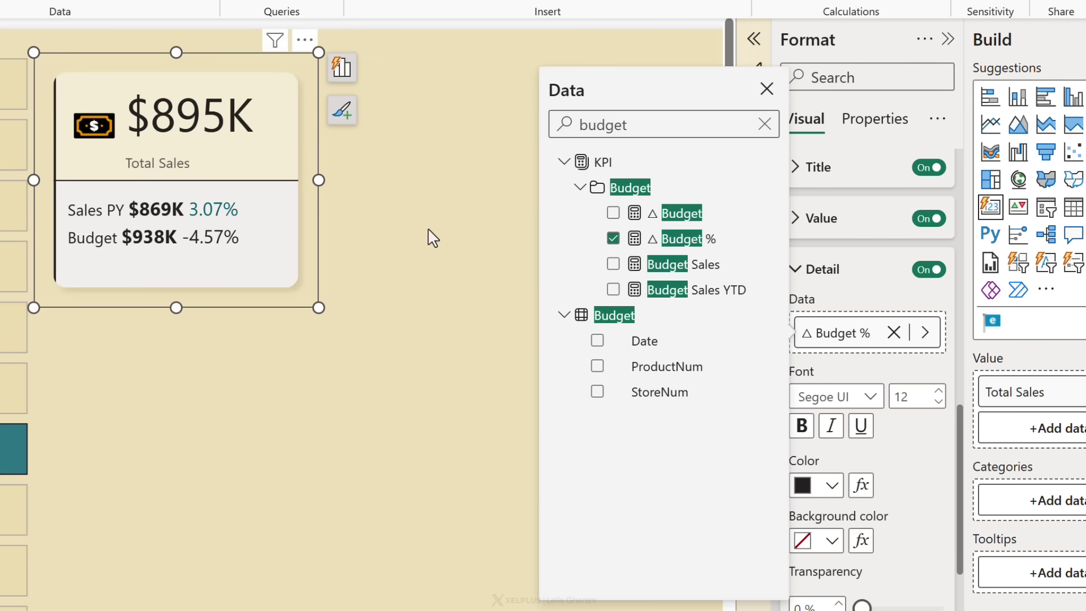
- Base the detail font colour on Budget % rules, making values below zero dark red
left_click(766, 88)
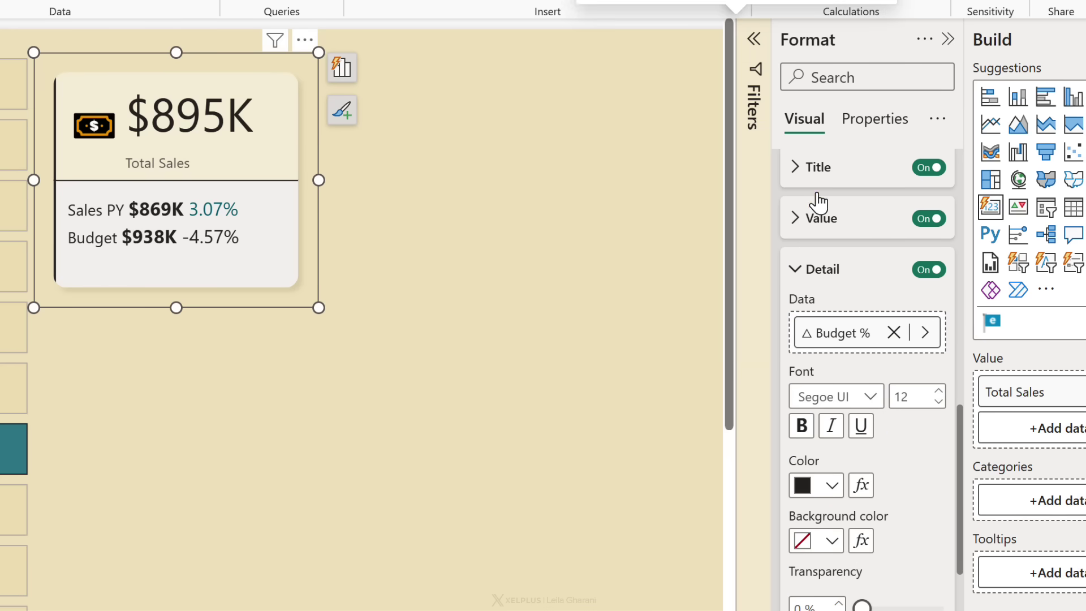
left_click(861, 484)
left_click(352, 81)
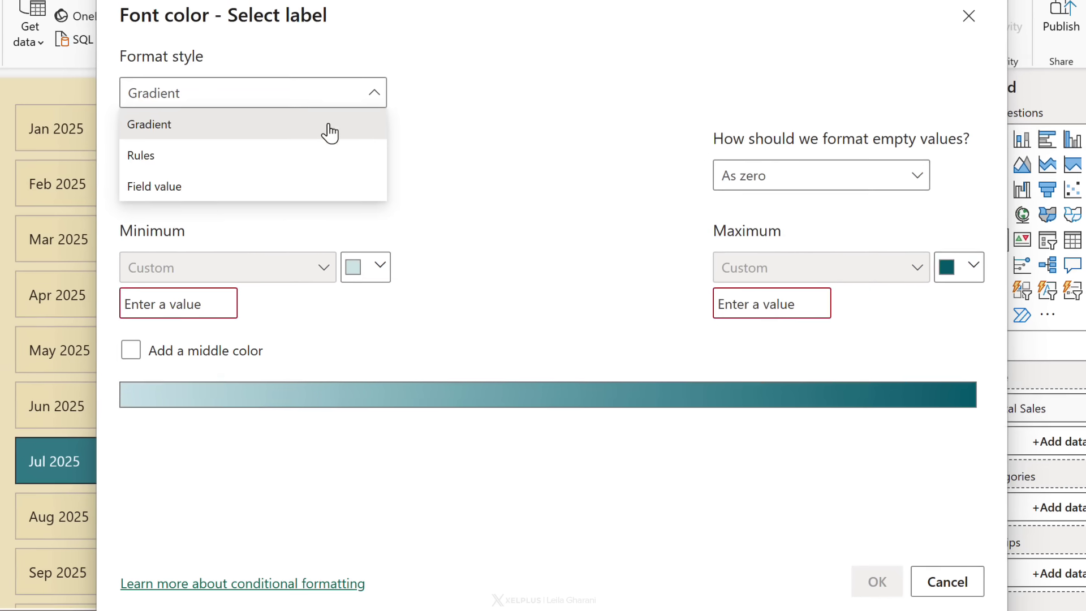
left_click(327, 155)
left_click(262, 179)
type("budge")
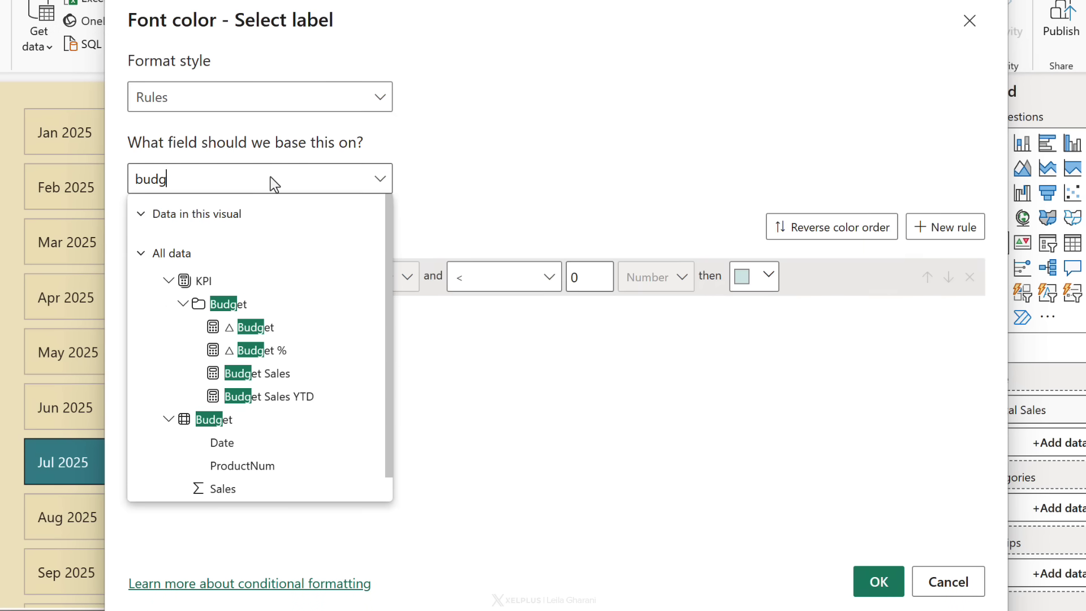
left_click(246, 351)
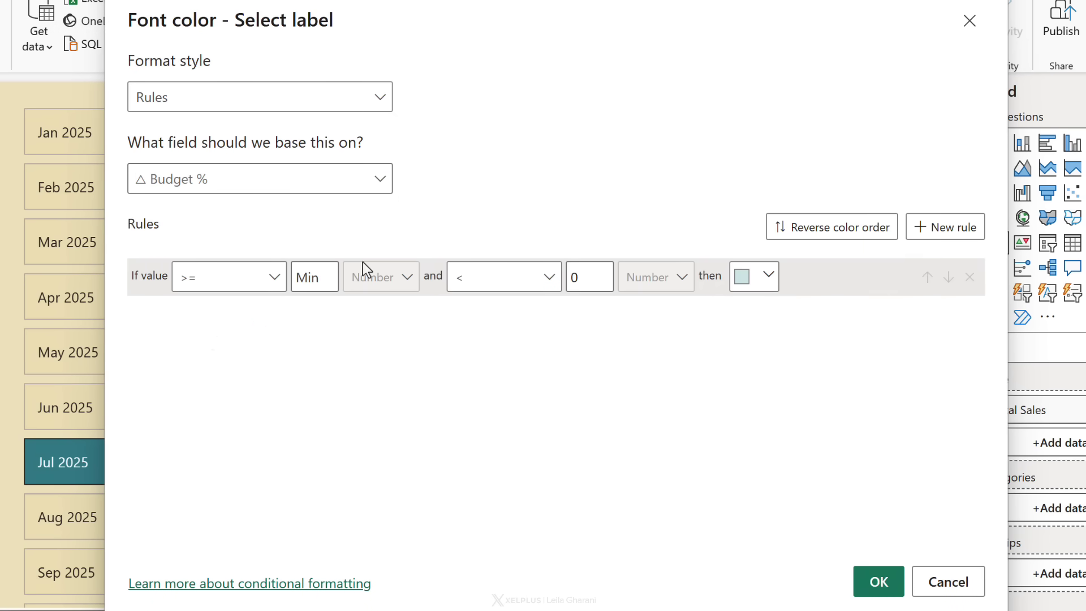
left_click(767, 276)
left_click(875, 291)
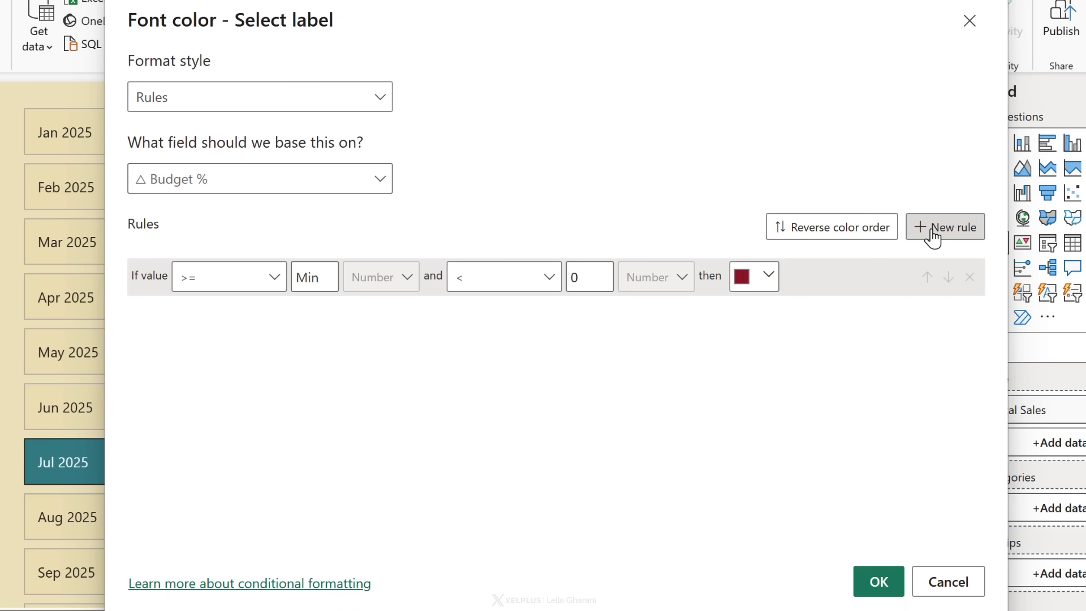
- Add a teal rule for Budget % from 0 up to Max and apply the rules
left_click(933, 231)
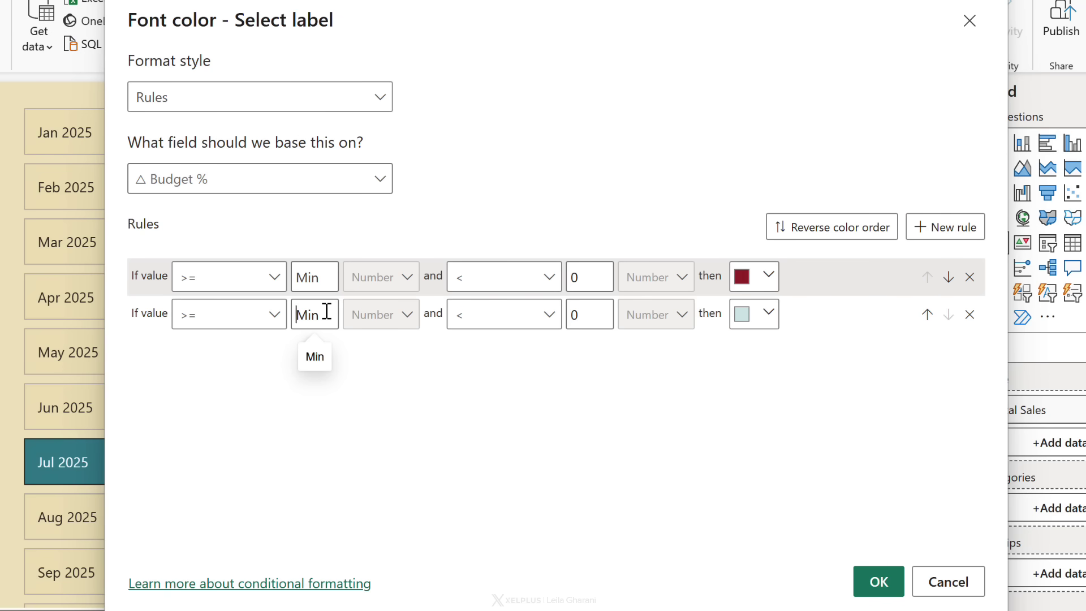
type("0")
left_click(550, 314)
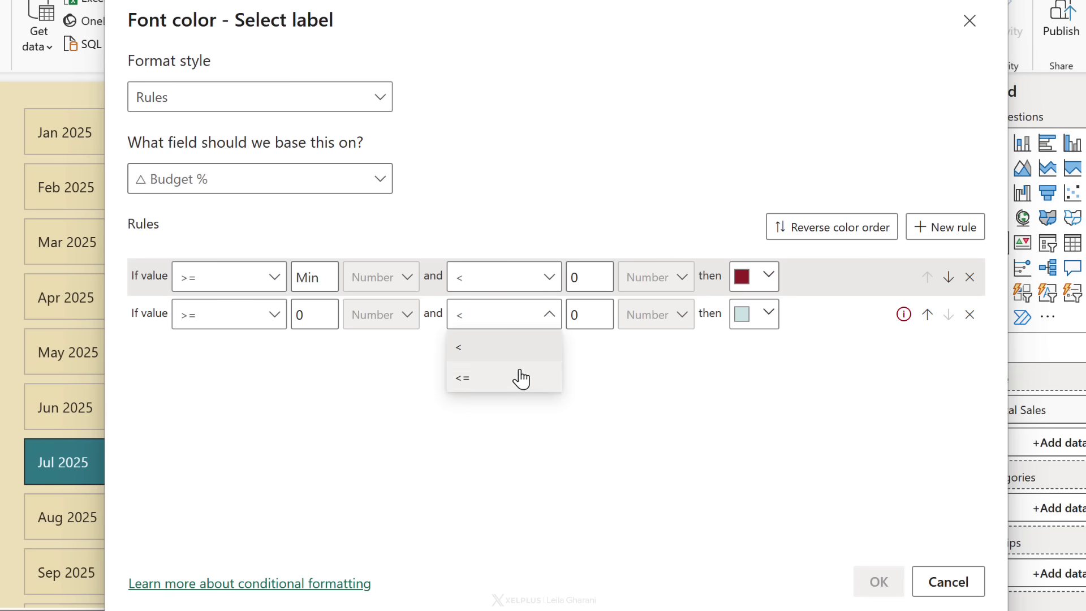
left_click(509, 377)
double_click(588, 314)
type("Max")
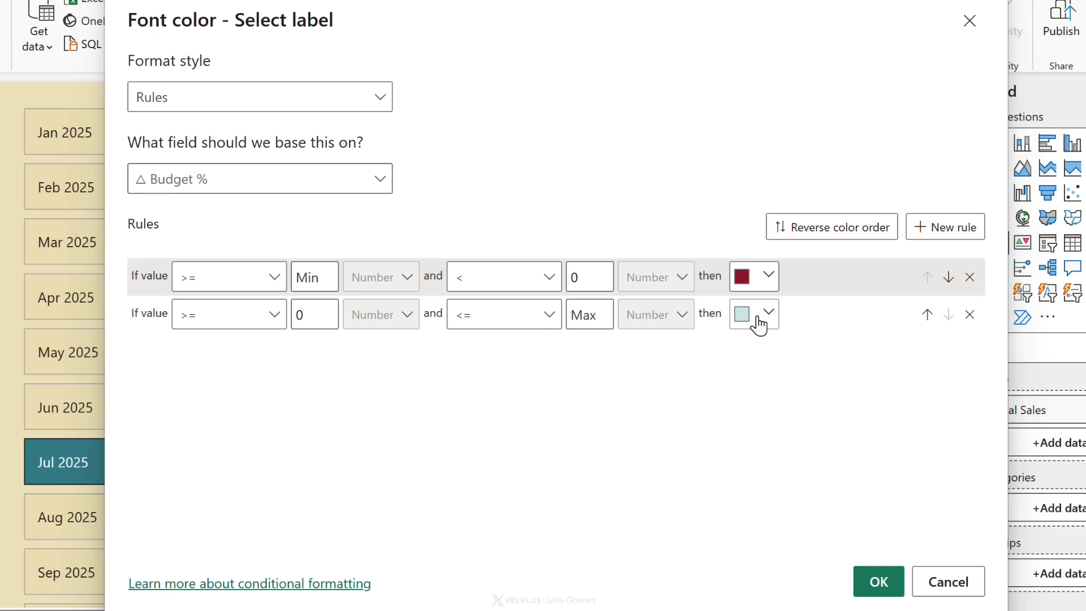
left_click(766, 315)
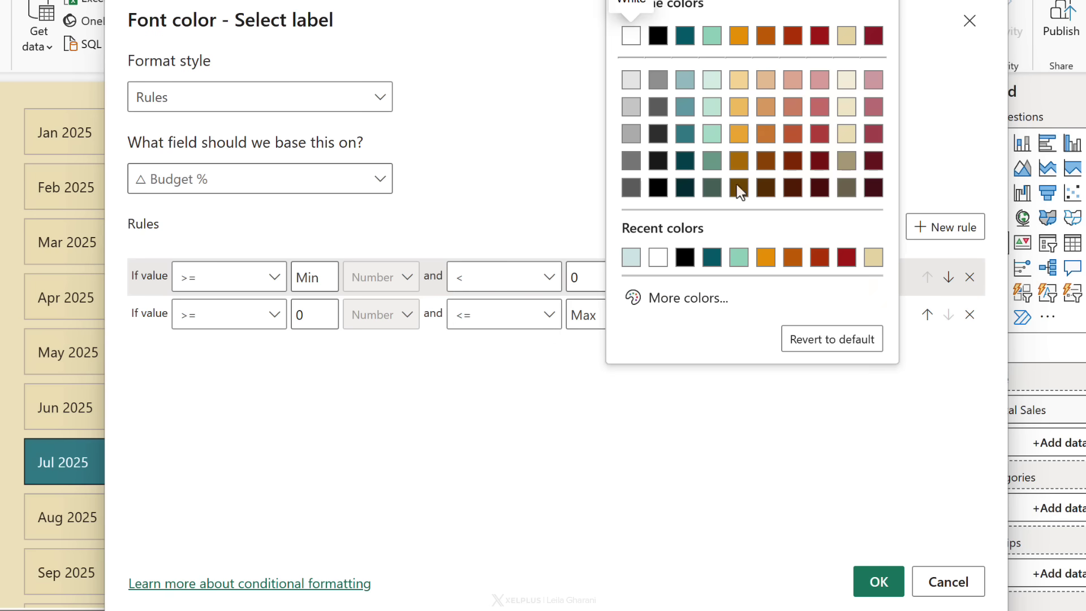
left_click(685, 35)
left_click(878, 582)
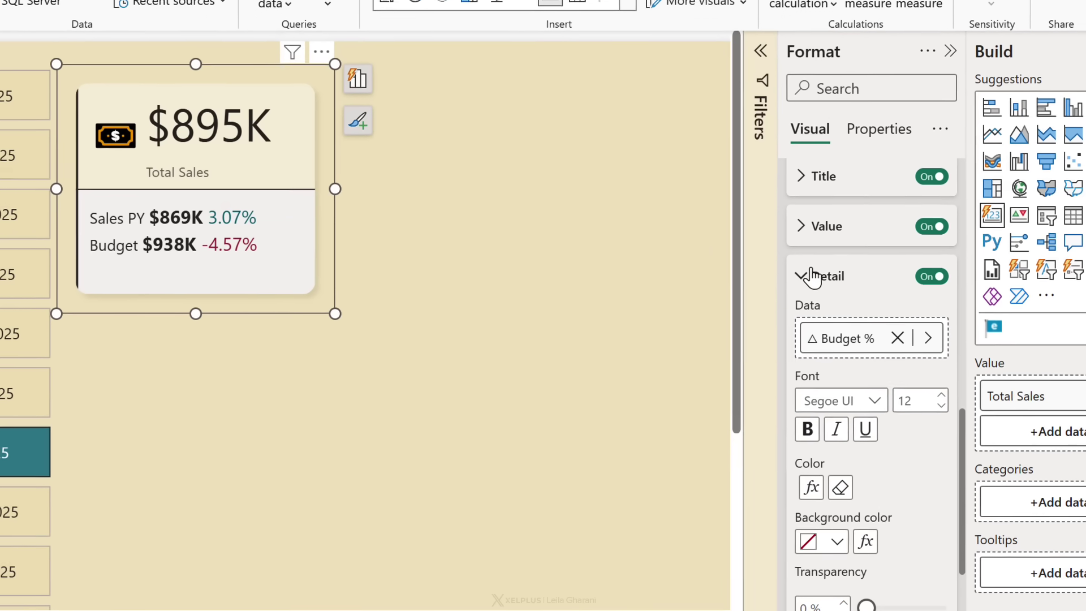
left_click(813, 276)
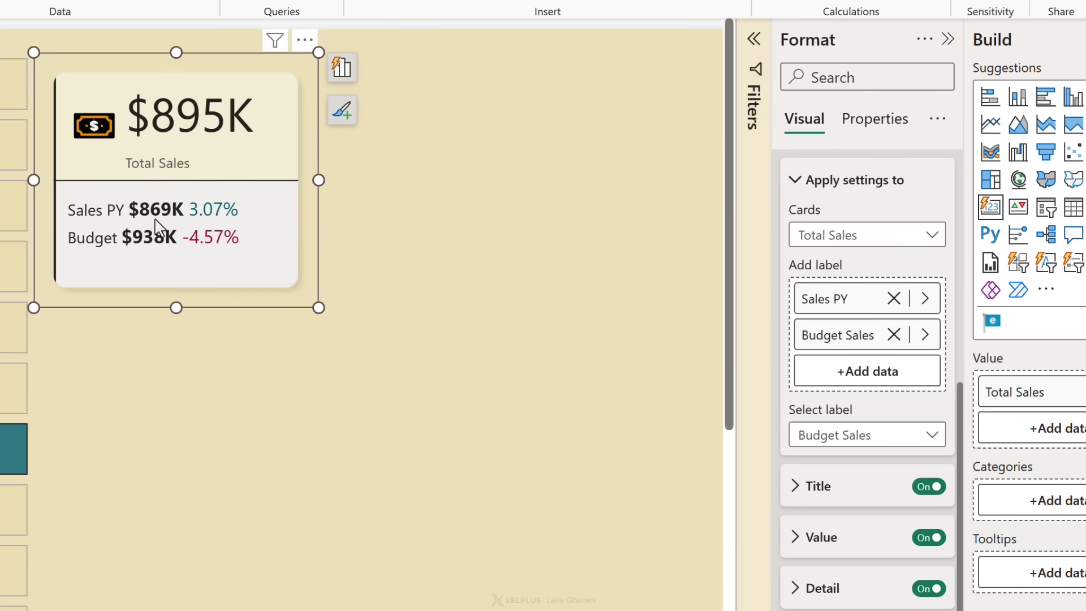
- Set the reference labels layout to Horizontal arrangement with Center alignment
left_click(795, 180)
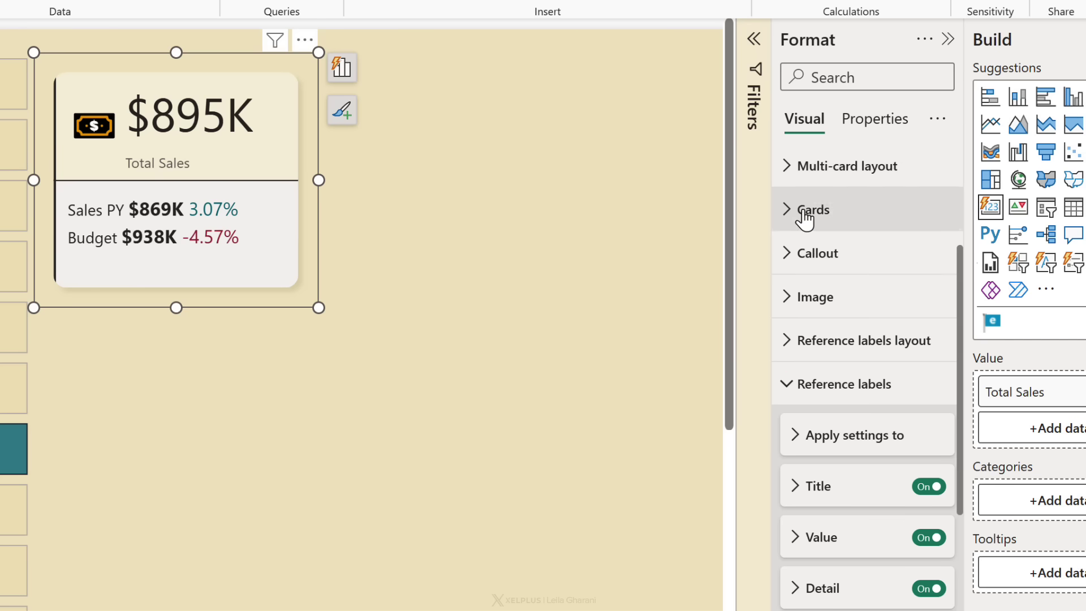
left_click(789, 384)
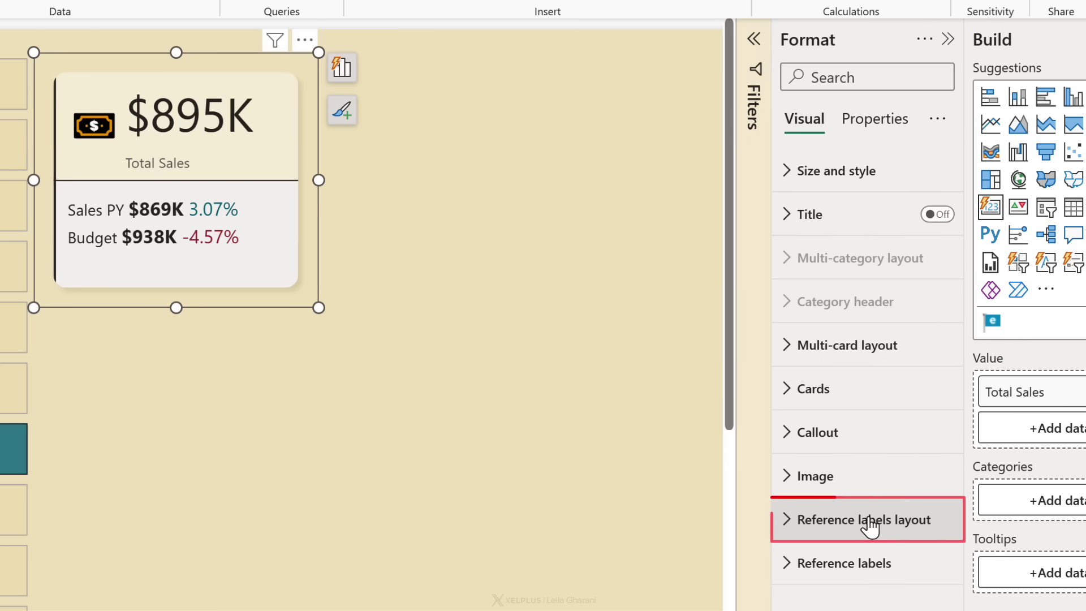
left_click(785, 521)
scroll(865, 424, "down", 3)
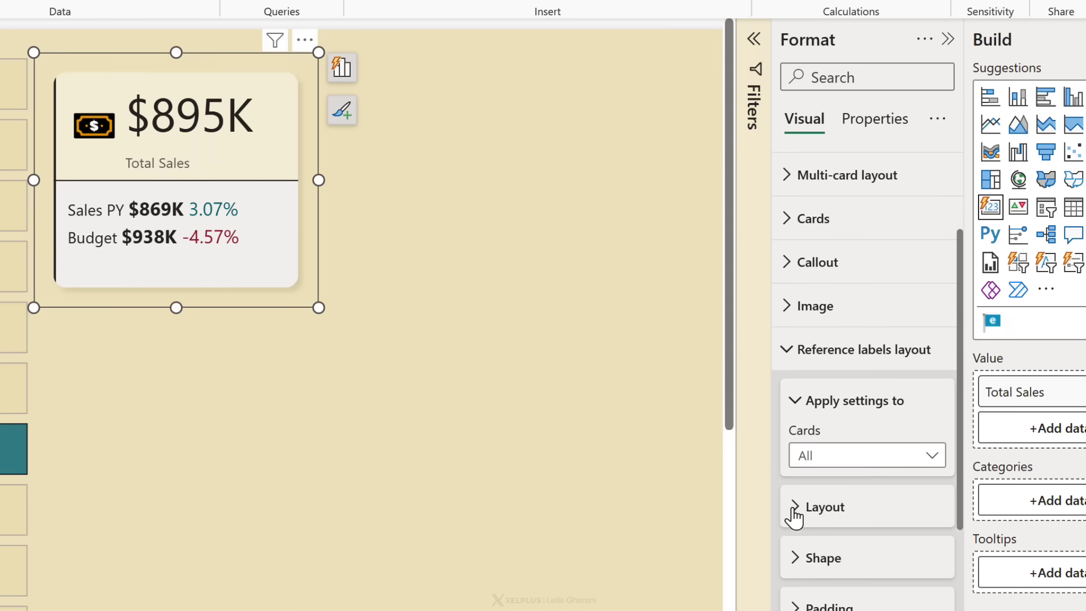
left_click(803, 469)
scroll(812, 465, "down", 3)
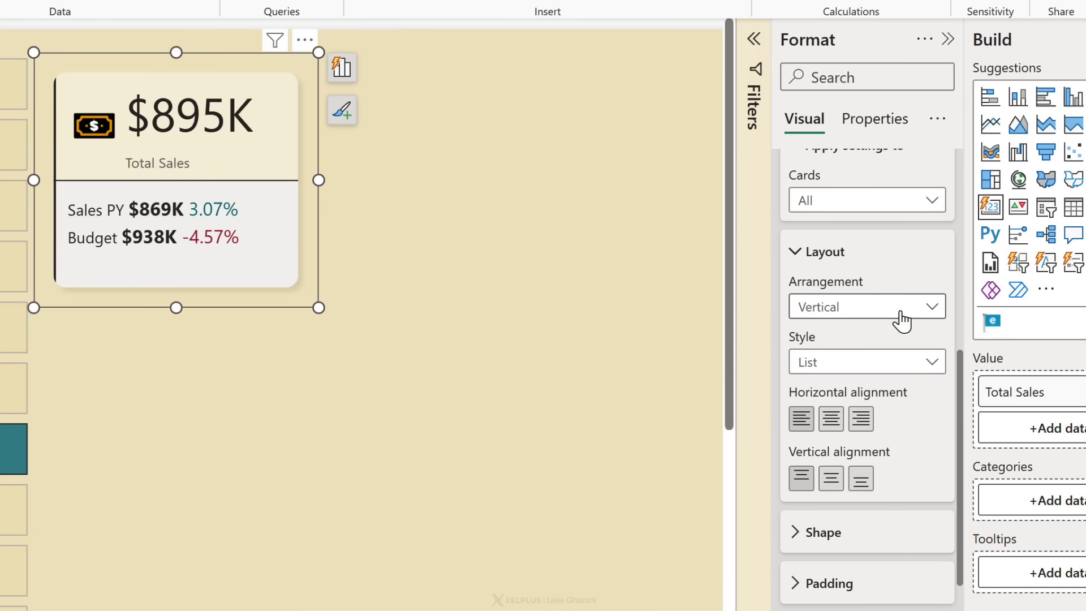
left_click(932, 306)
left_click(827, 358)
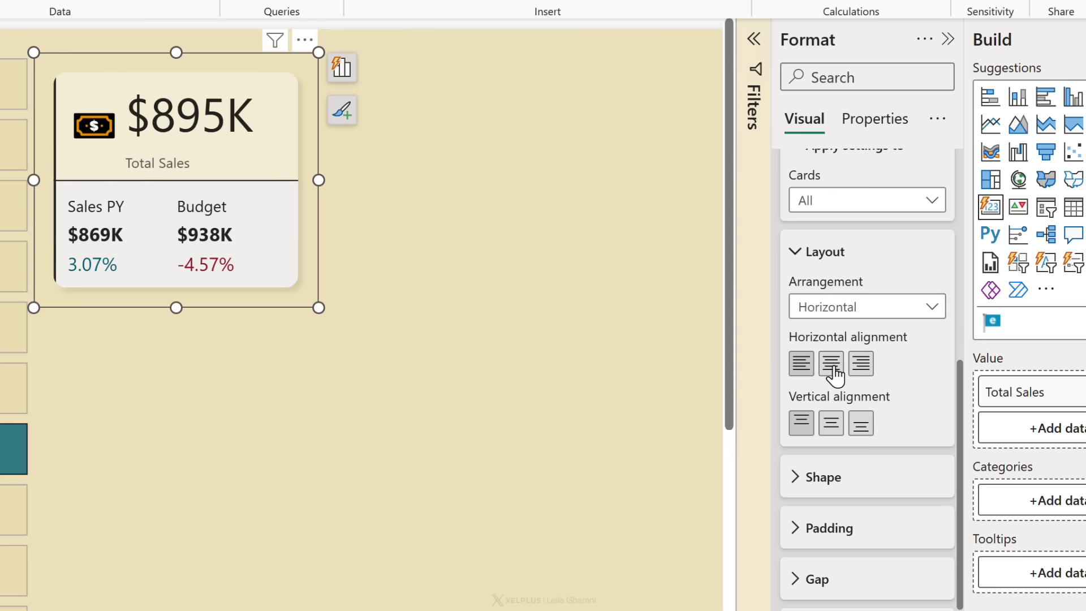
left_click(831, 366)
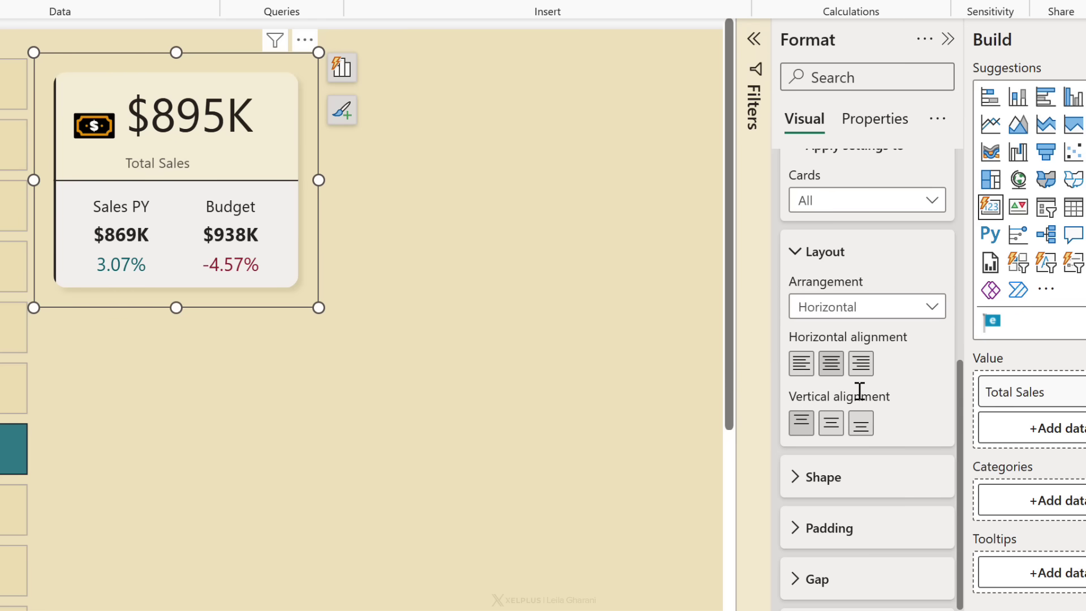
scroll(859, 391, "up", 2)
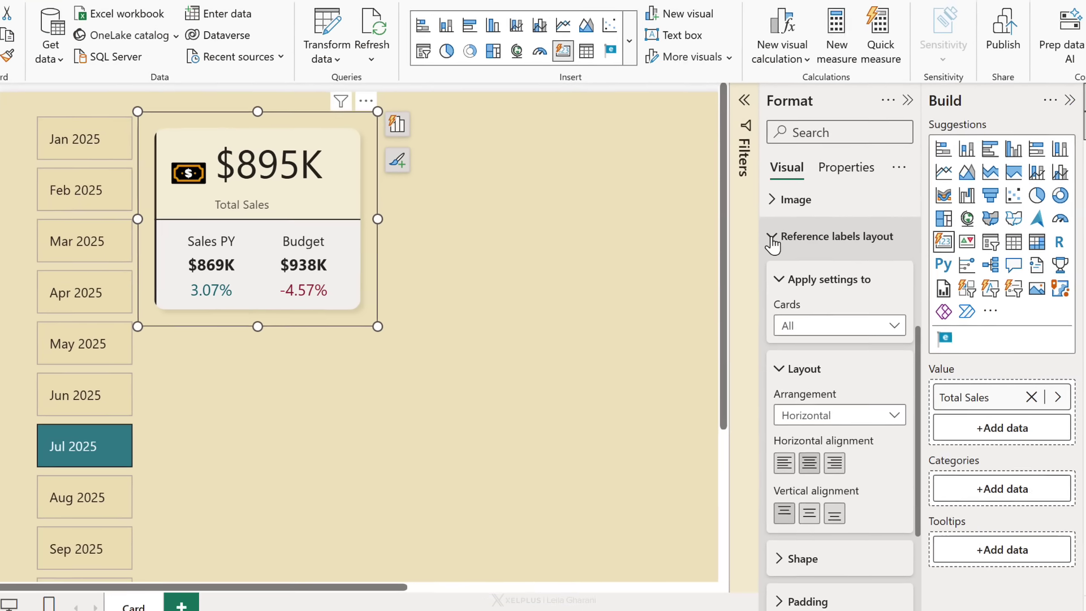
- Check the card by filtering the month slicer to Apr, Mar and Feb 2025
left_click(119, 303)
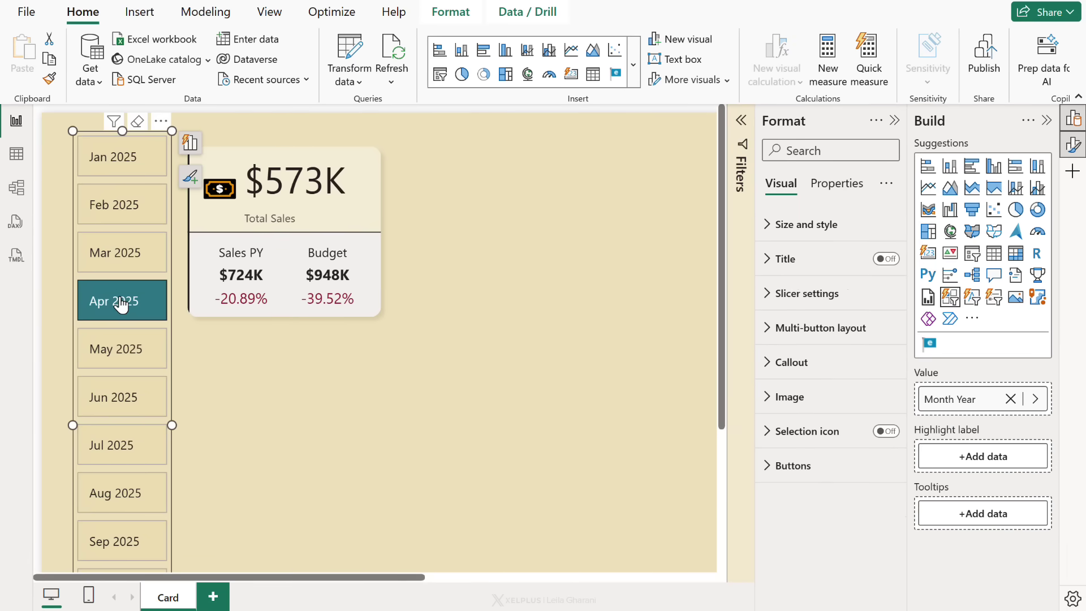
left_click(115, 253)
left_click(114, 205)
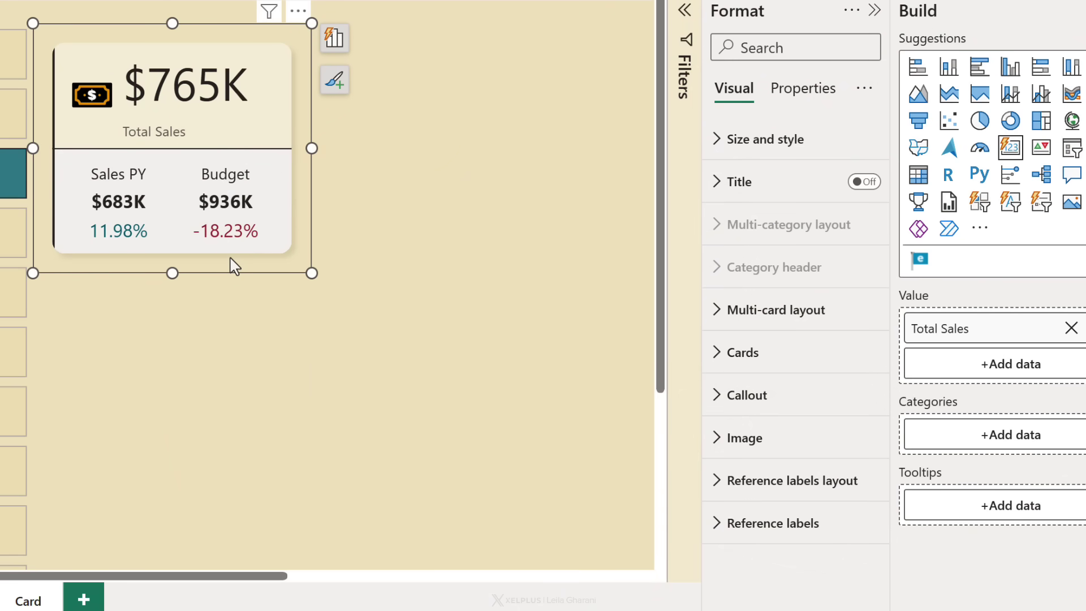
left_click(716, 480)
scroll(717, 488, "down", 3)
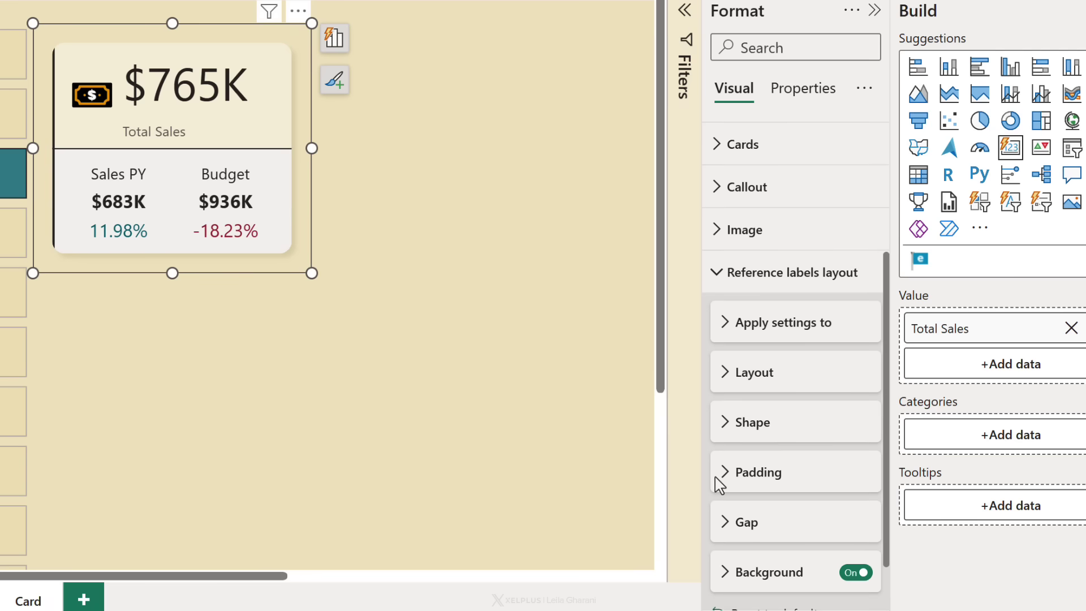
scroll(721, 484, "down", 2)
left_click(856, 505)
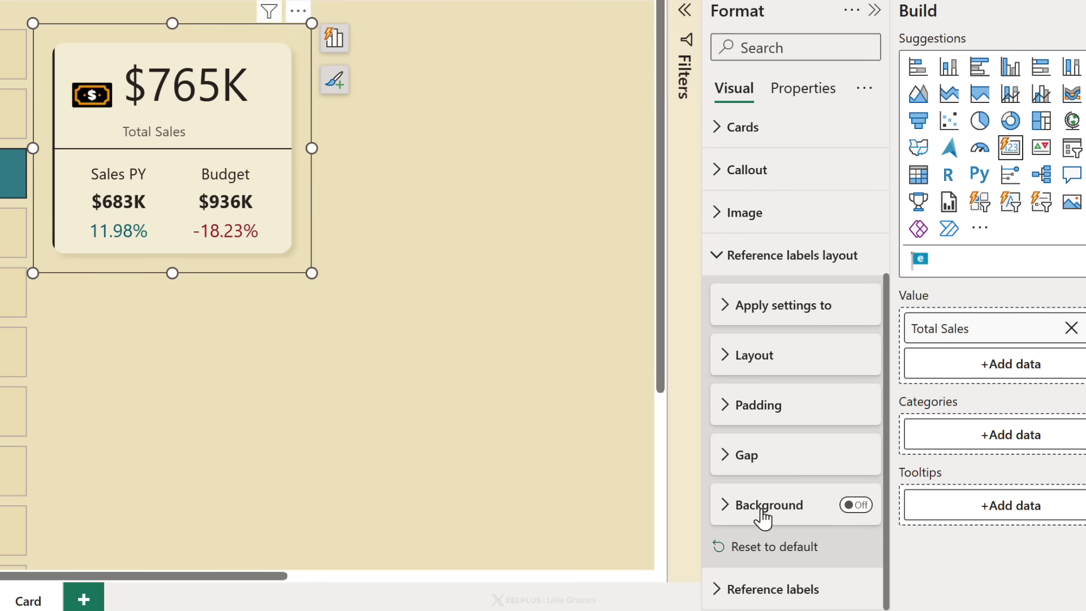
left_click(727, 506)
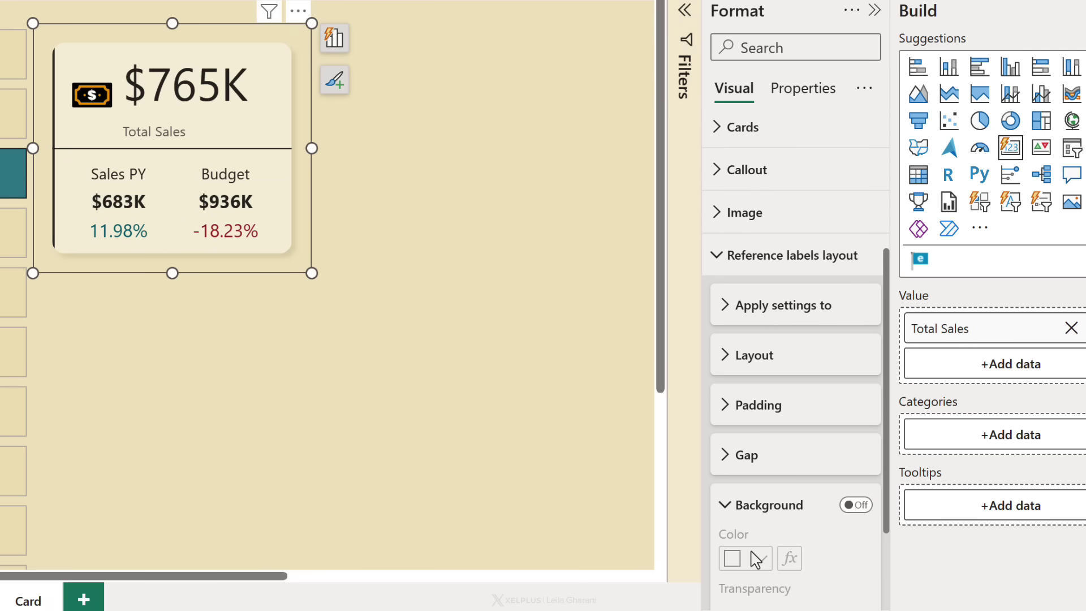
left_click(728, 507)
left_click(855, 505)
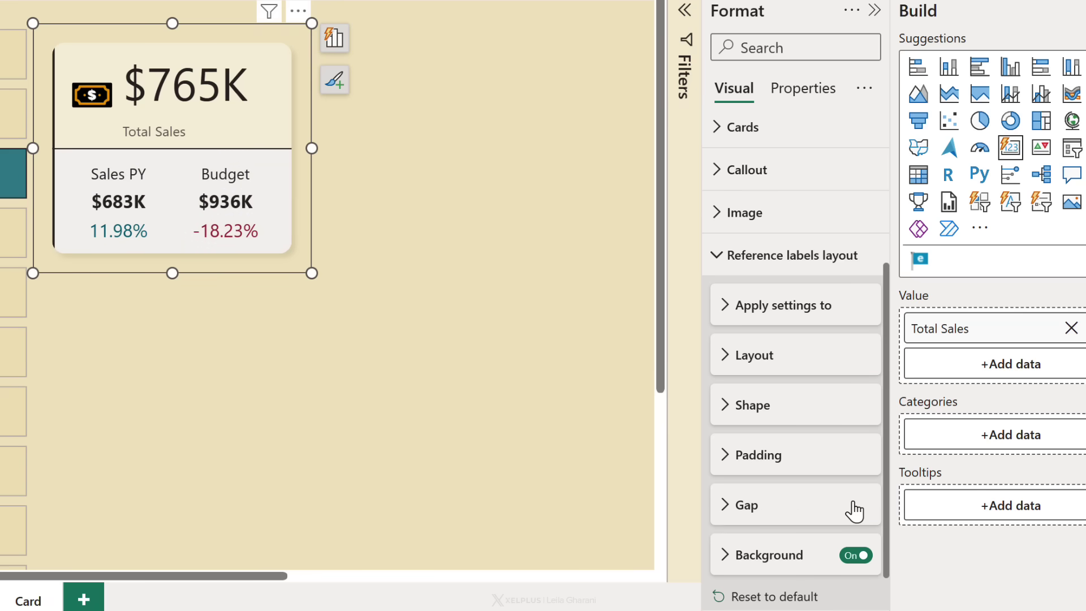
left_click(720, 263)
left_click(718, 355)
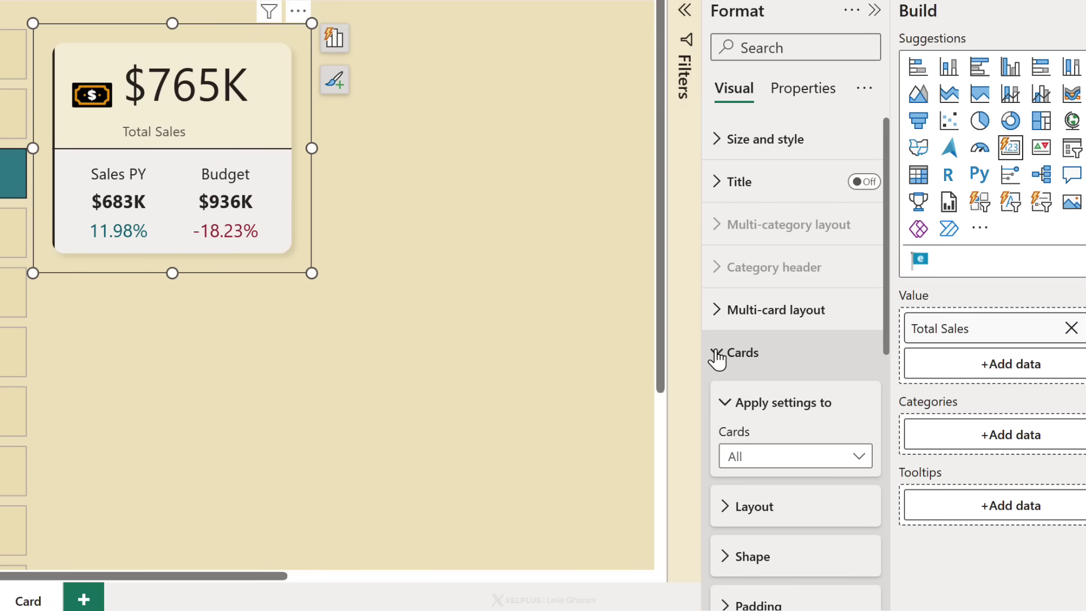
scroll(718, 357, "down", 3)
scroll(718, 339, "down", 3)
left_click(724, 301)
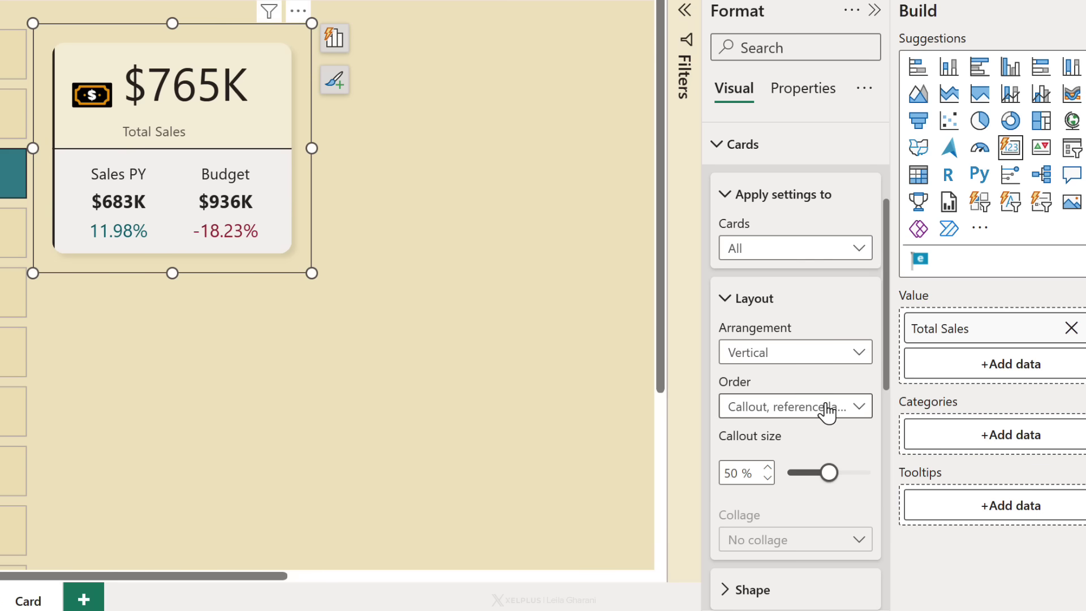
left_click(857, 407)
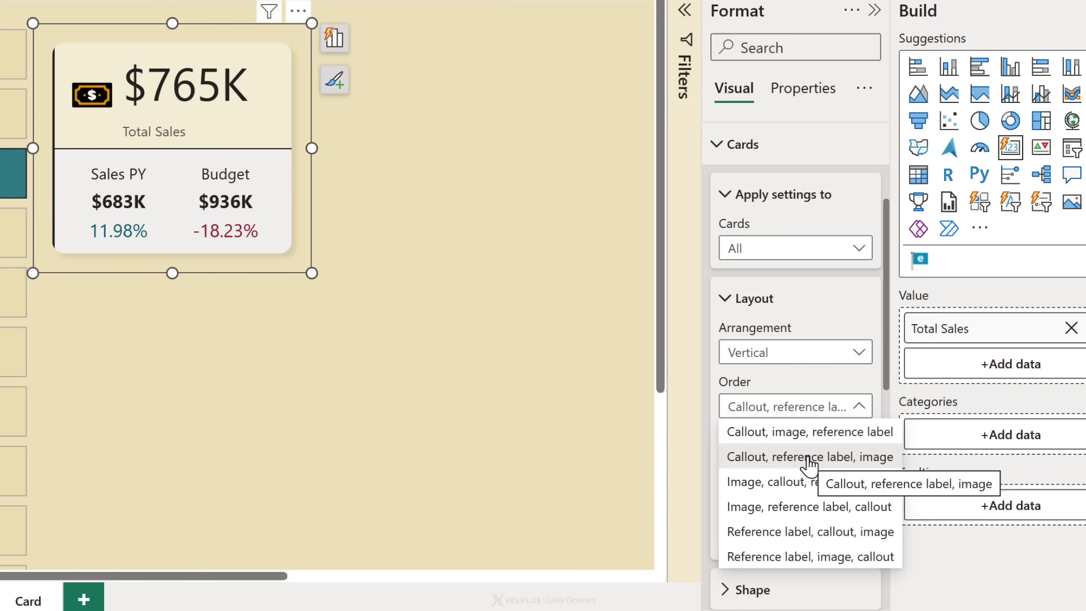
left_click(767, 533)
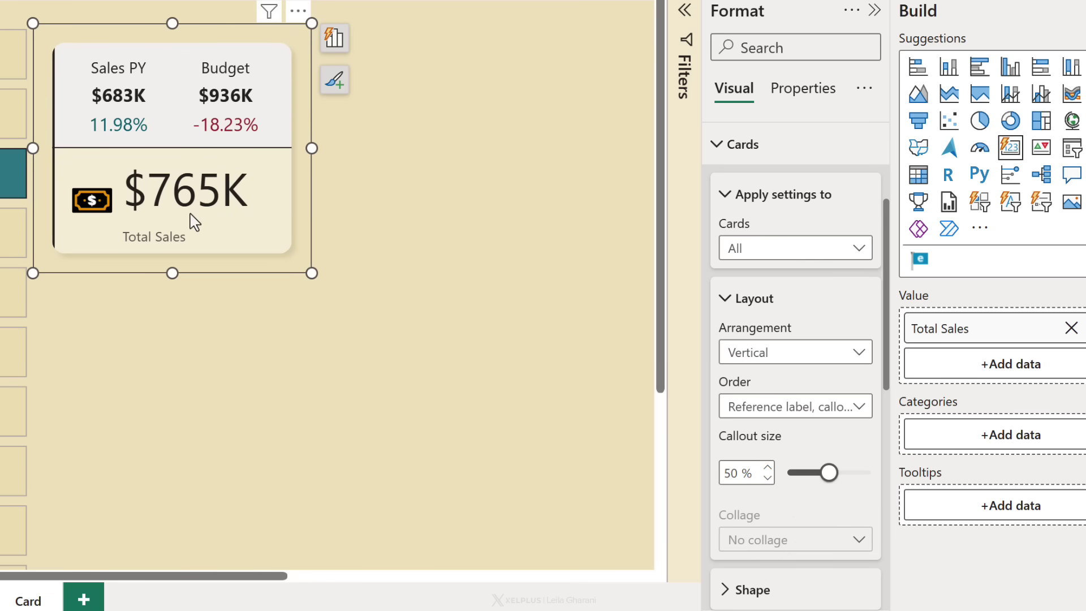
left_click(857, 406)
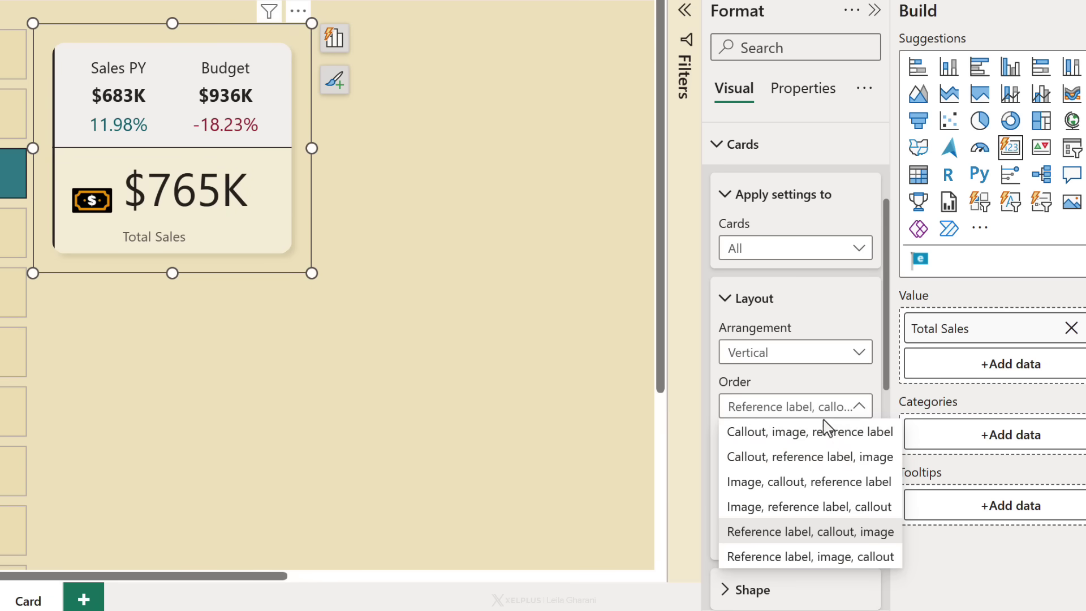
left_click(797, 454)
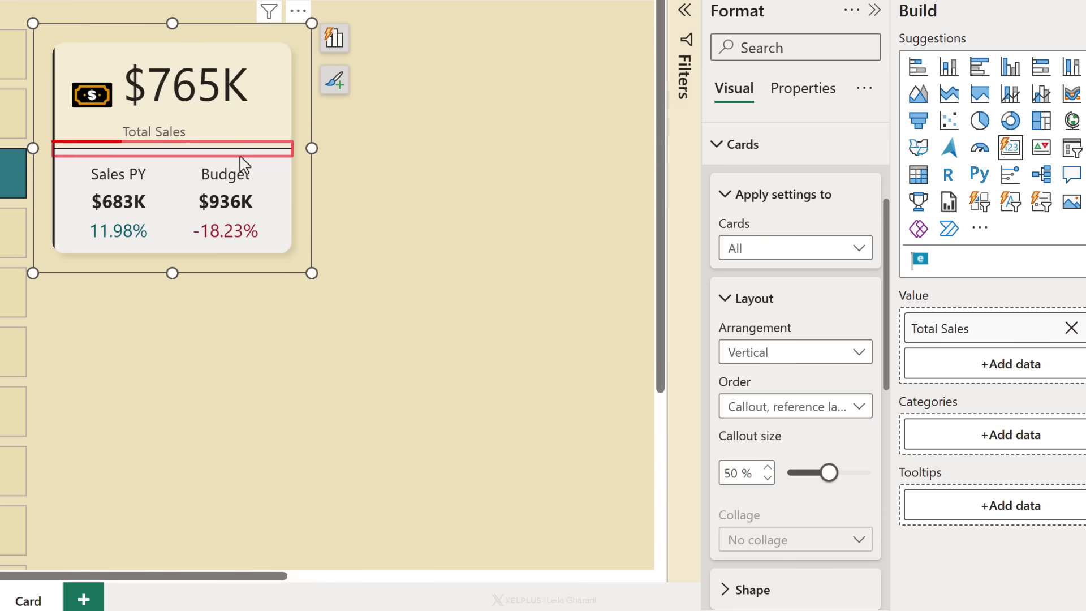
- Toggle the card's divider off and back on, then set its colour to tan
left_click(725, 299)
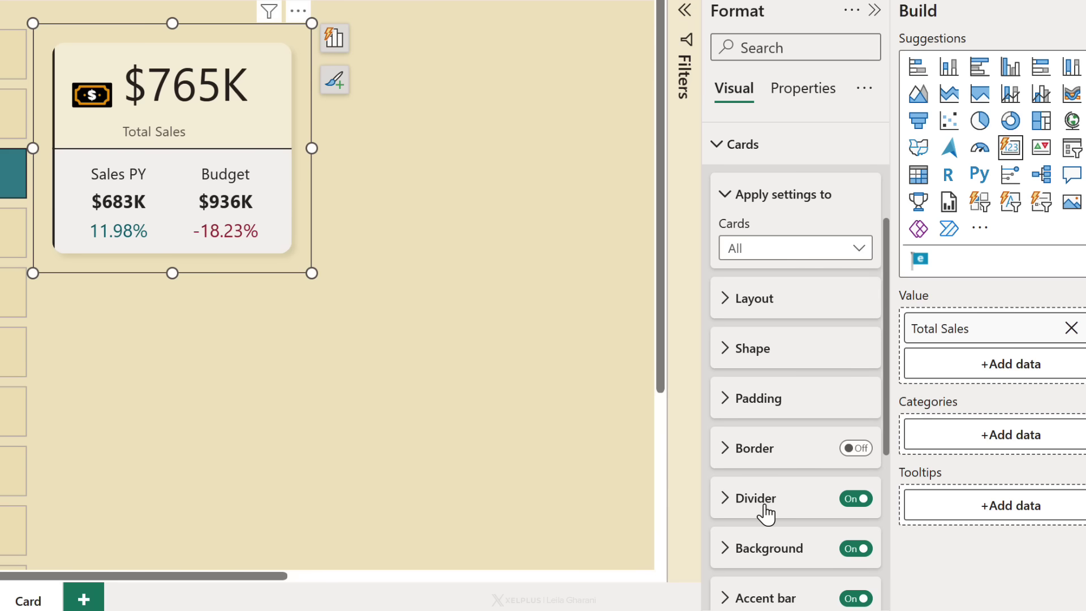
left_click(855, 498)
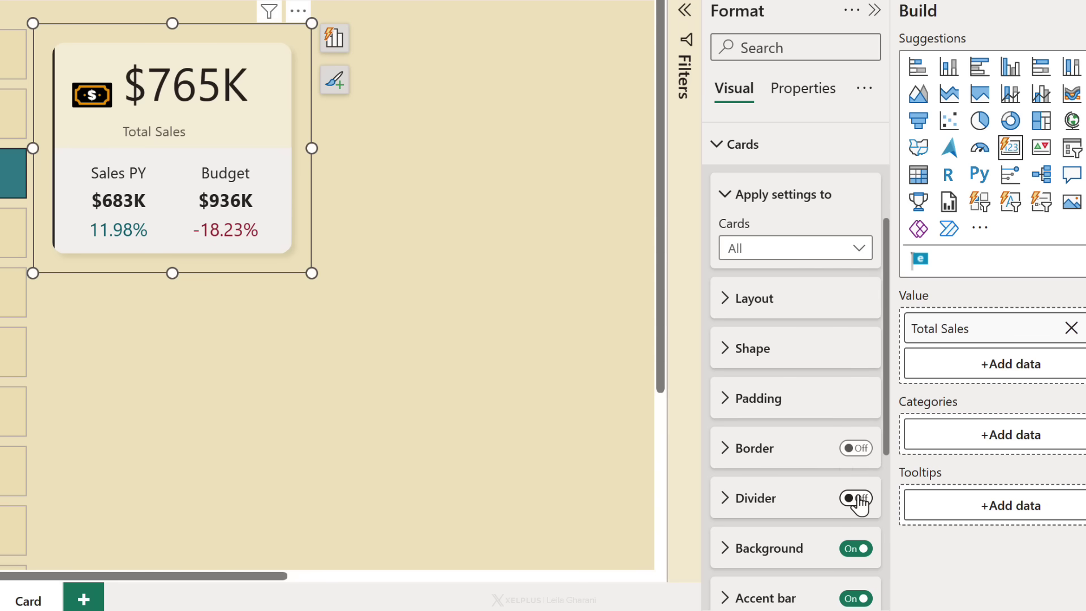
left_click(855, 498)
left_click(725, 498)
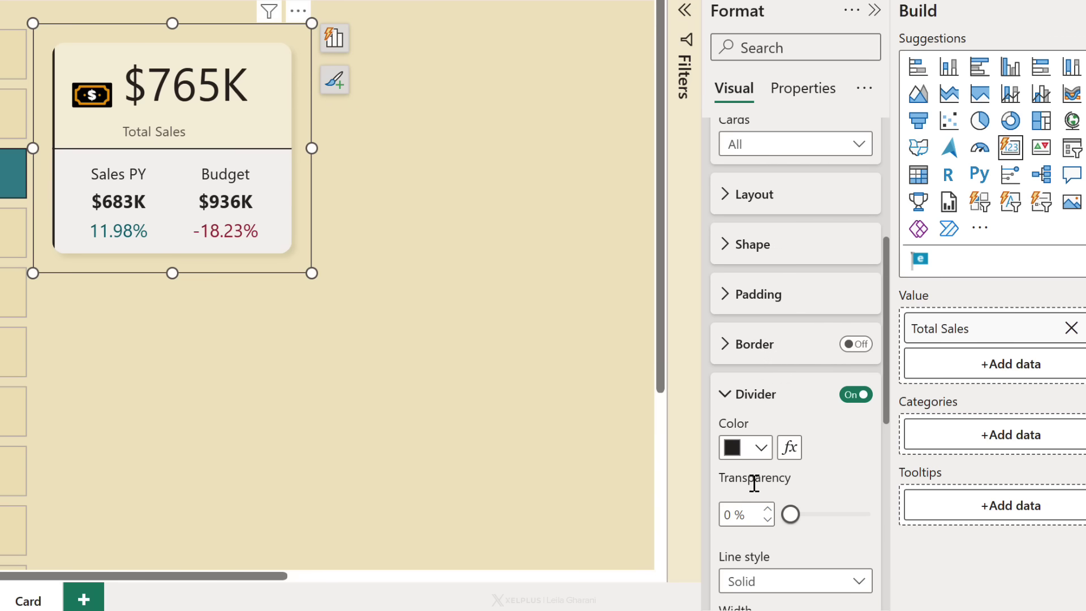
left_click(761, 447)
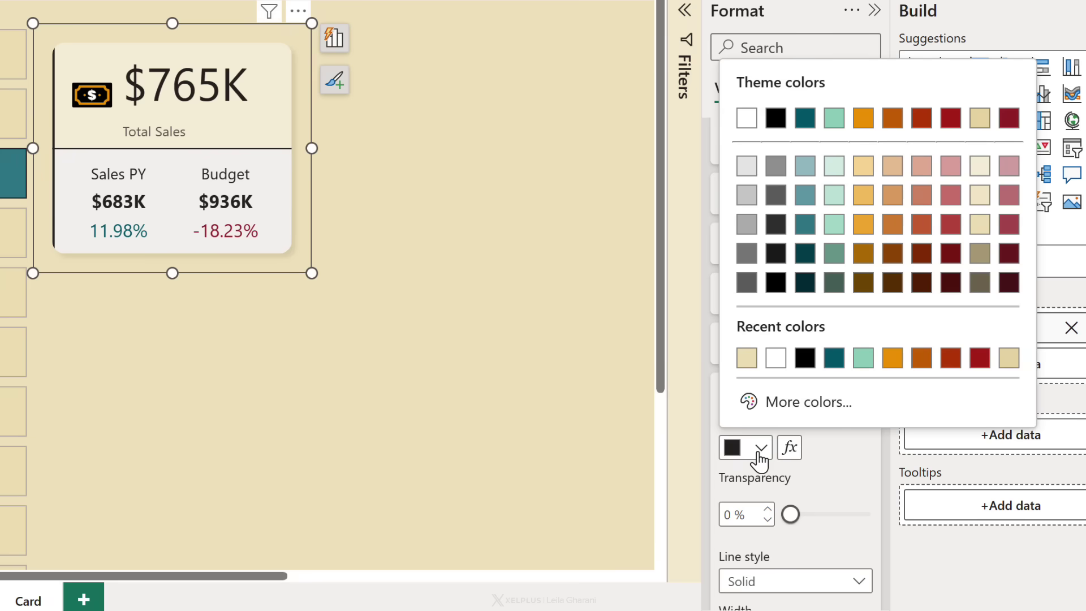
left_click(980, 252)
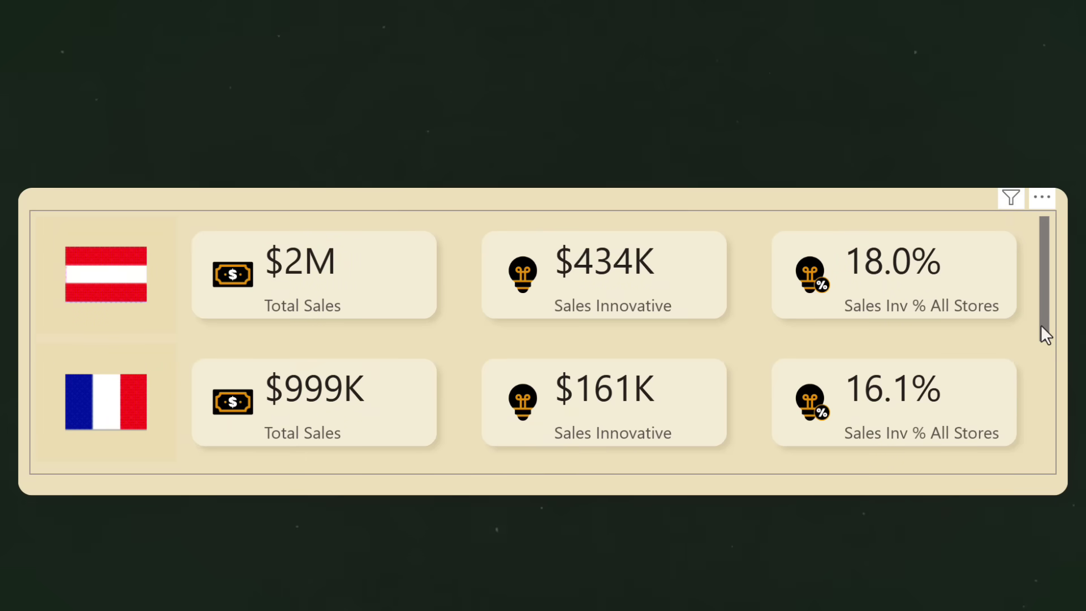
left_click_drag(1040, 325, 1045, 381)
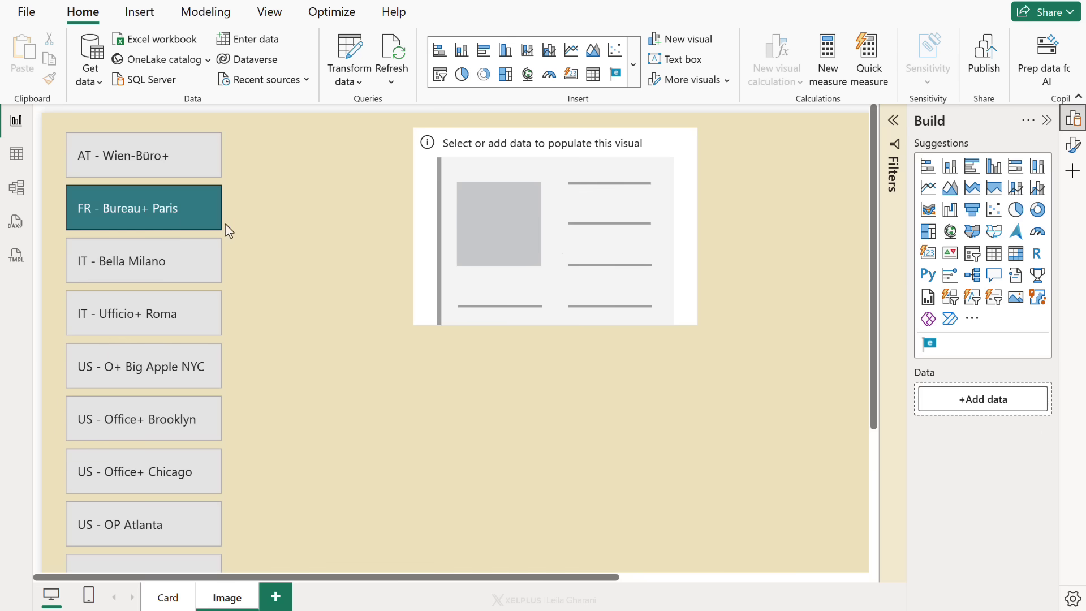
- Add the Store > Manager field as the empty card's value
left_click(532, 231)
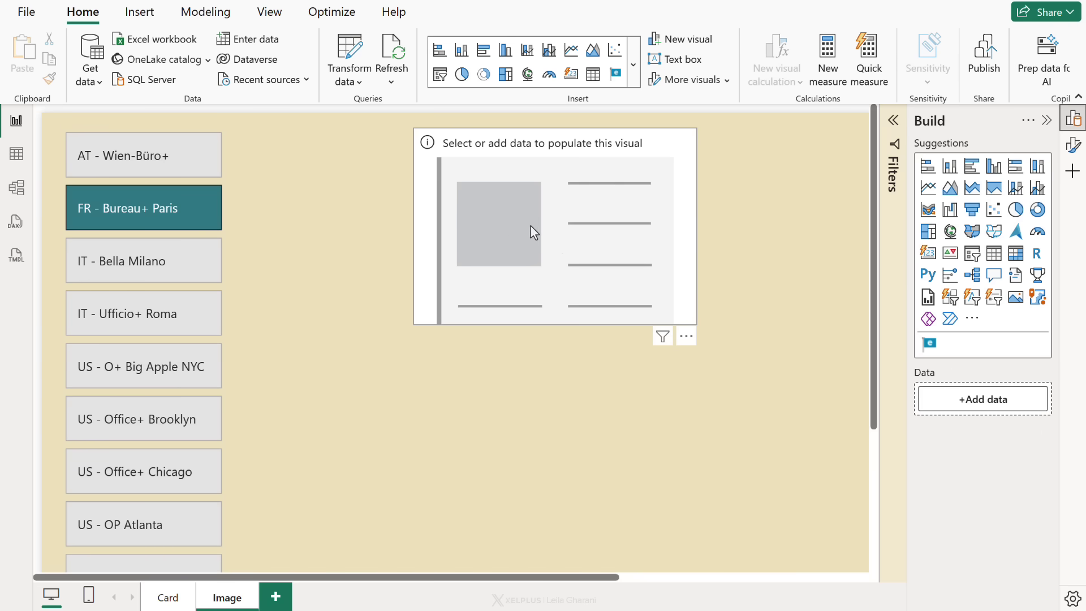
left_click(982, 400)
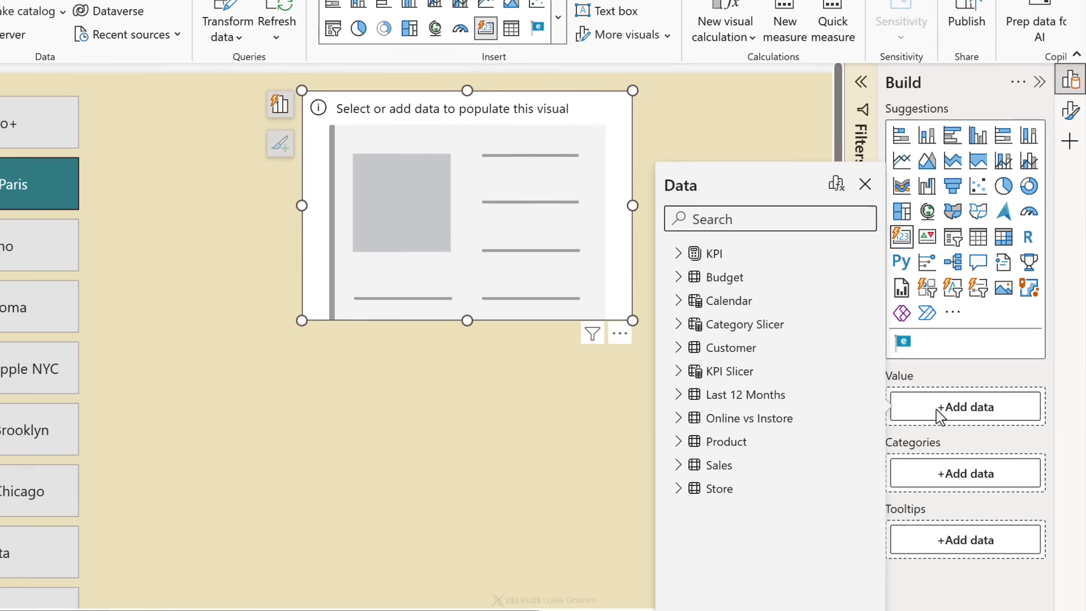
type("mana")
left_click(670, 270)
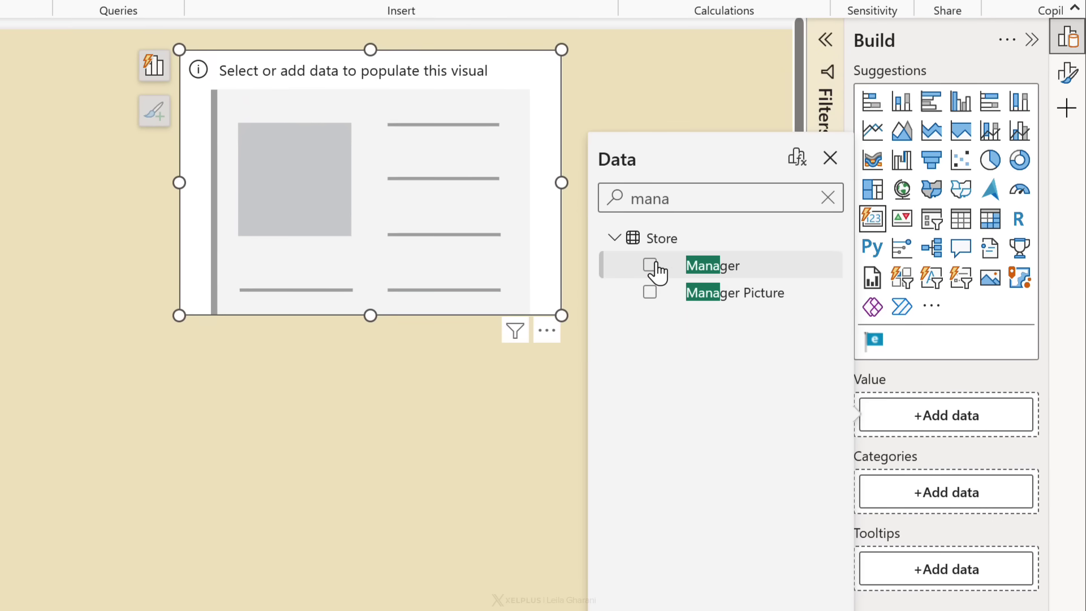
- Turn off the callout label and give the manager name font size 20 with text wrap
left_click(1069, 77)
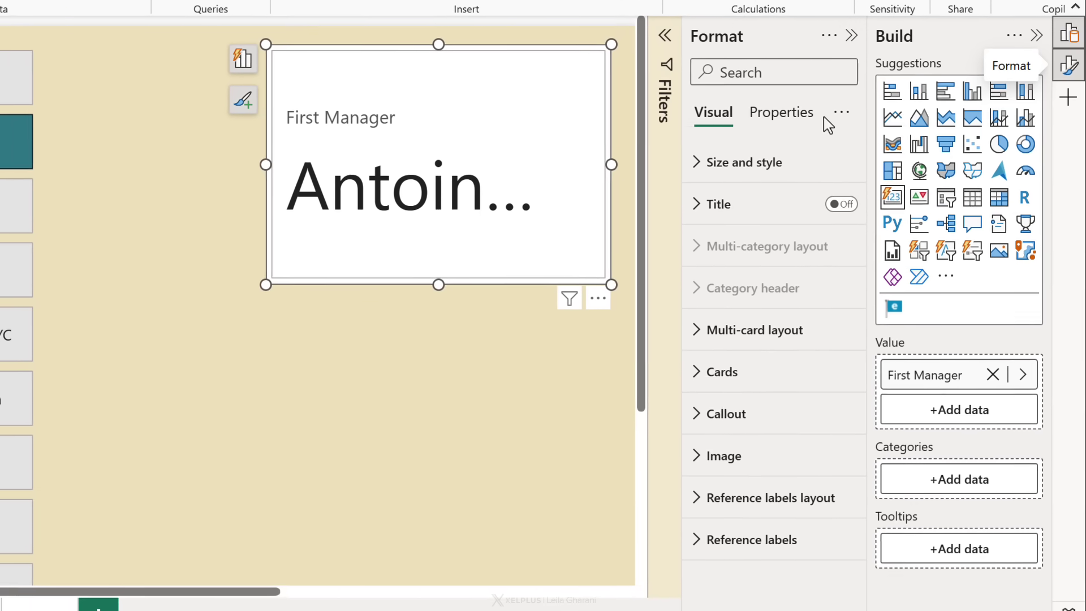
left_click(718, 423)
scroll(707, 404, "down", 3)
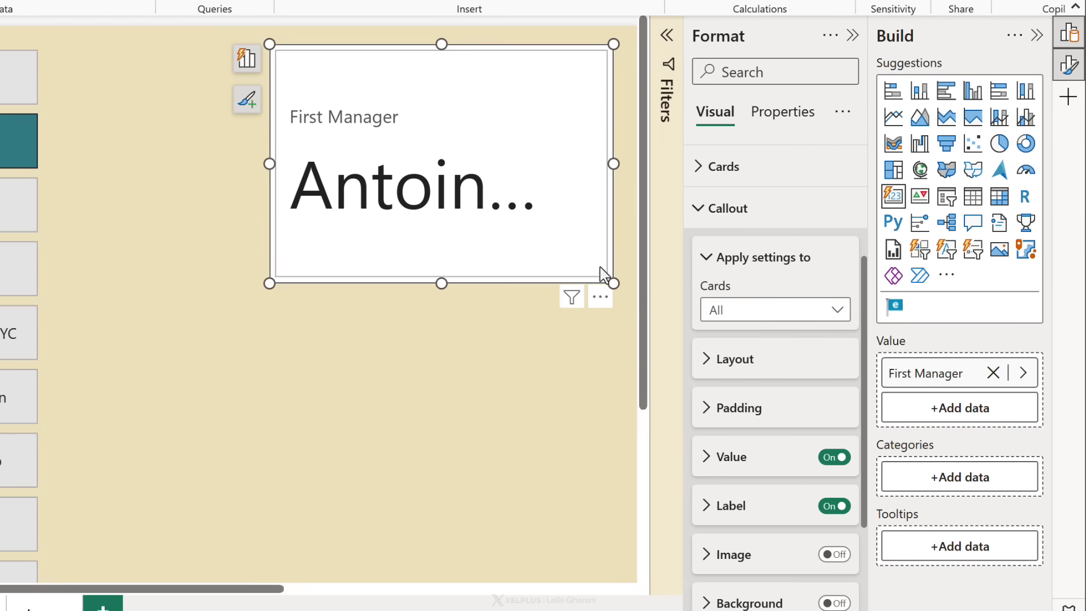
left_click(833, 505)
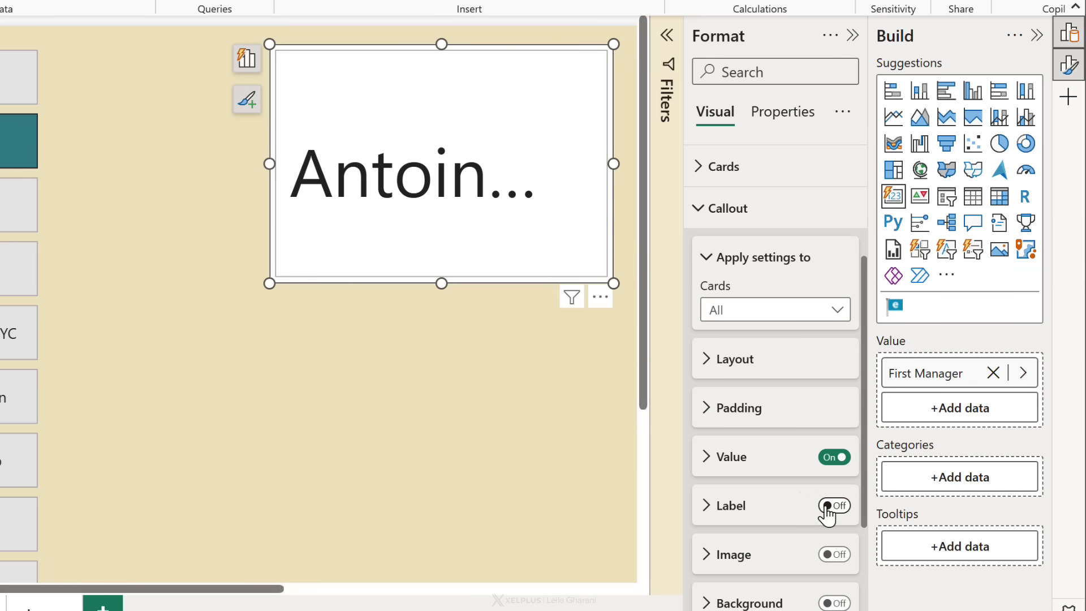
left_click(706, 456)
scroll(738, 441, "down", 3)
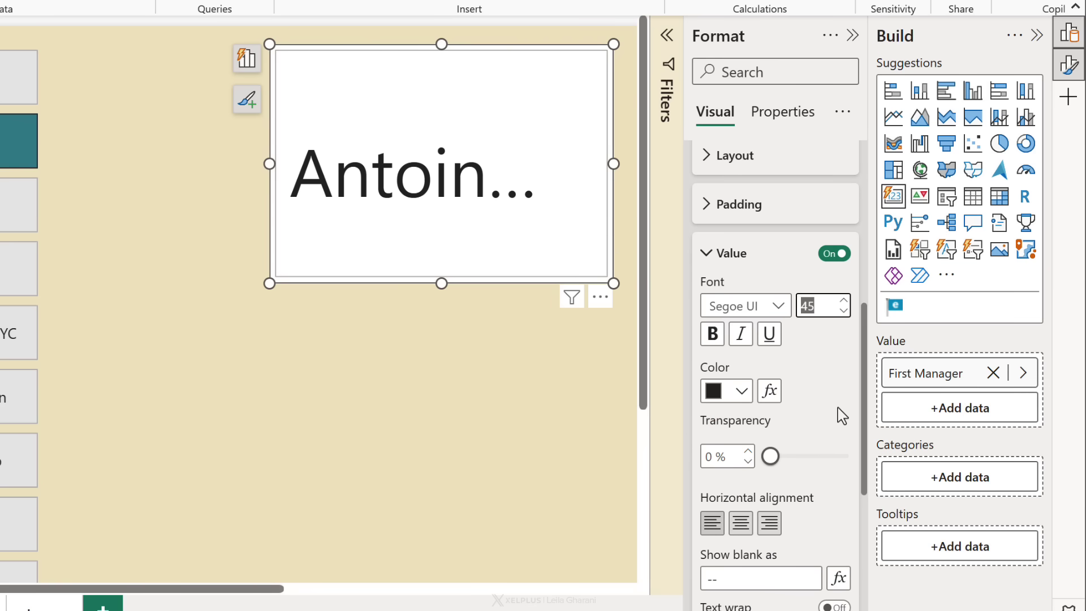
type("20")
key("Return")
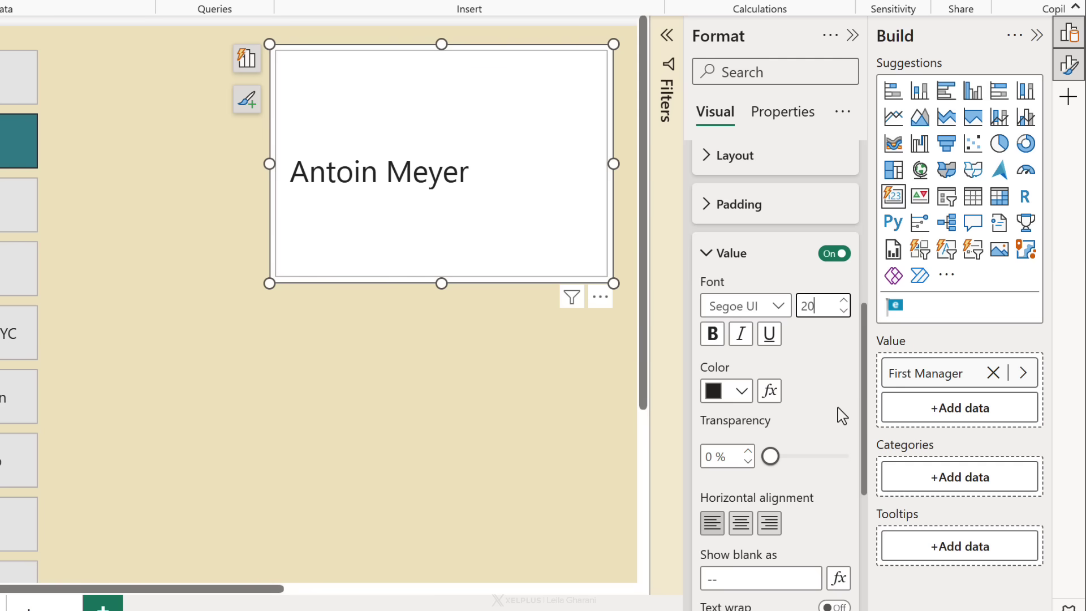
scroll(840, 414, "down", 2)
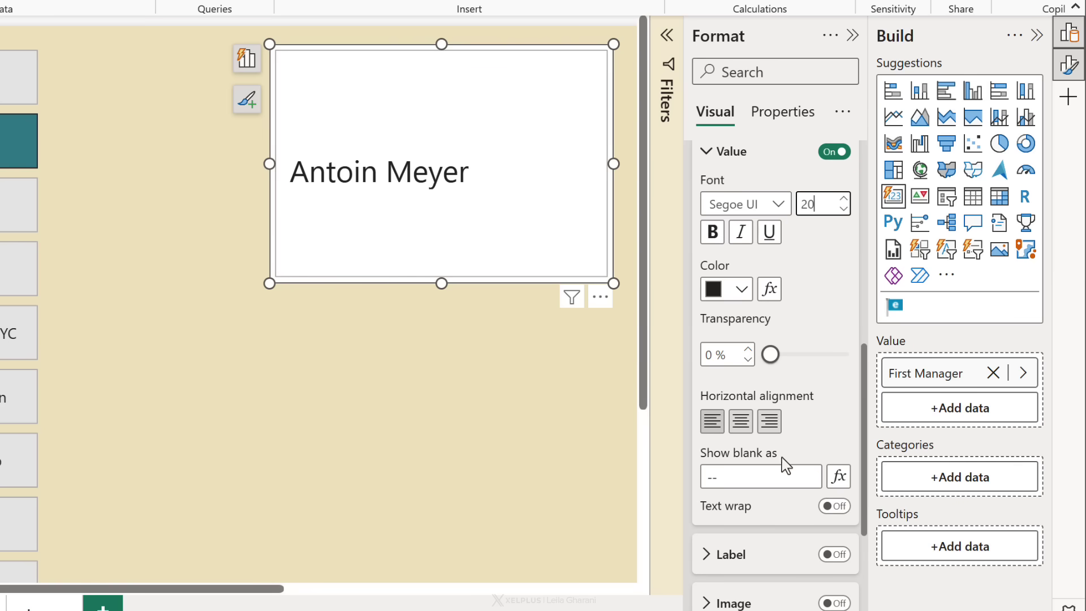
left_click(834, 505)
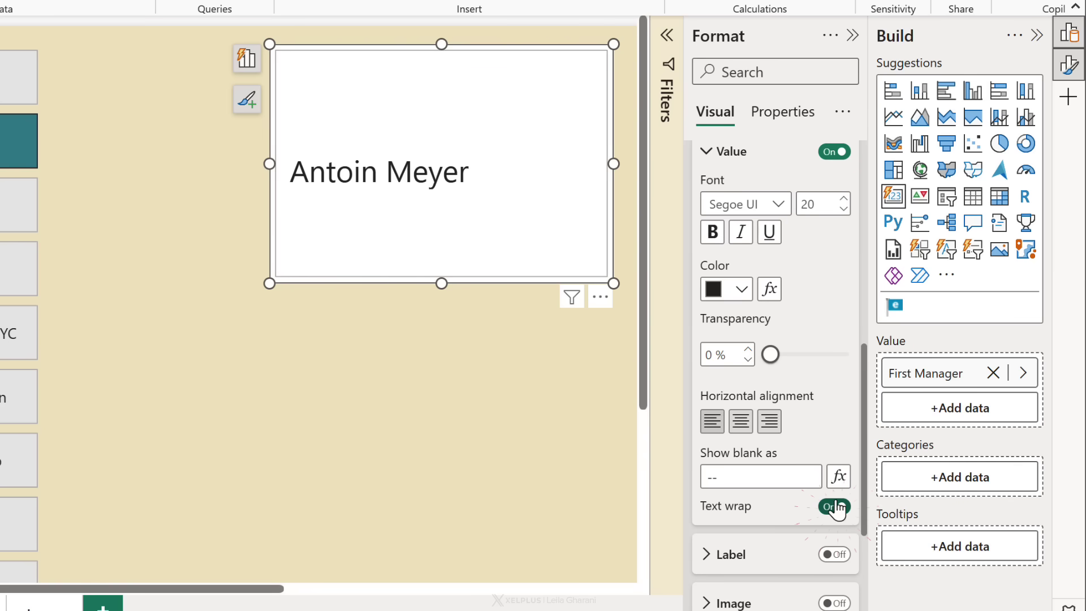
left_click(709, 153)
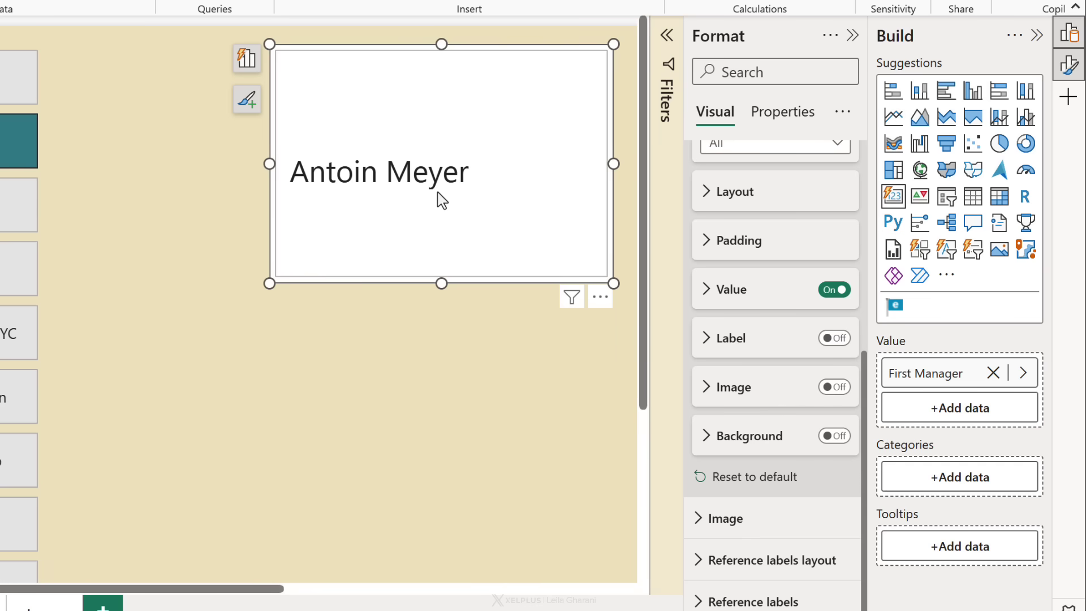
scroll(761, 293, "up", 2)
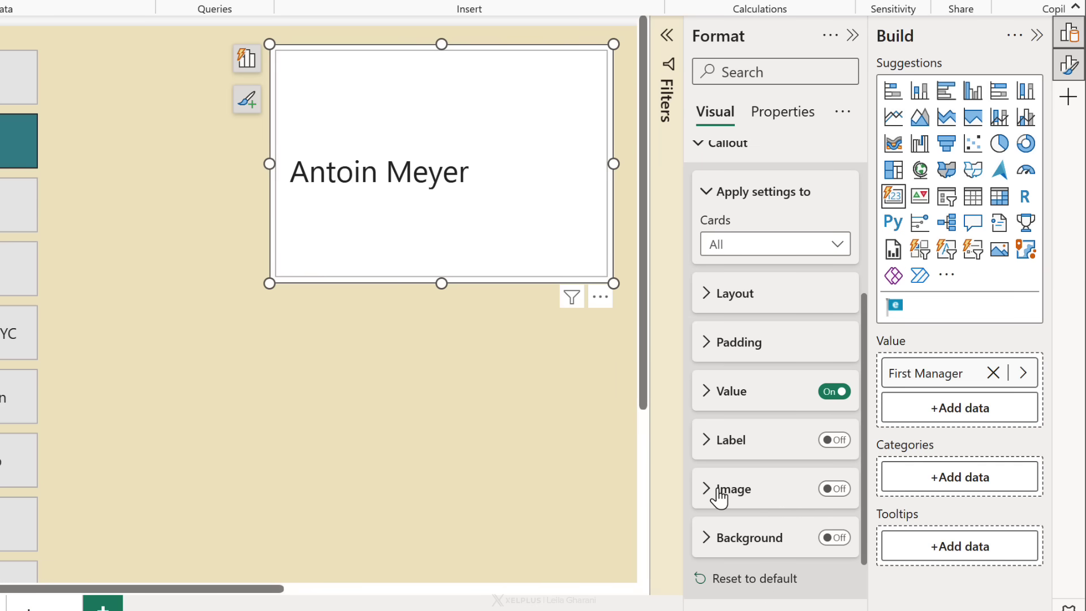
scroll(764, 297, "up", 2)
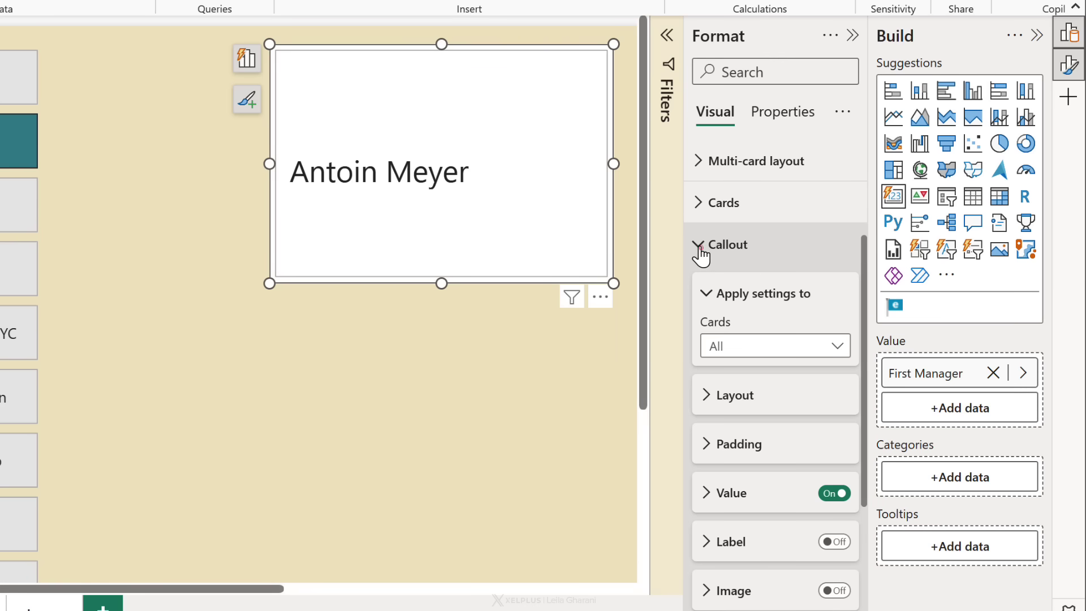
- Turn on the card image, using the Store > Manager Picture field as its source
left_click(701, 251)
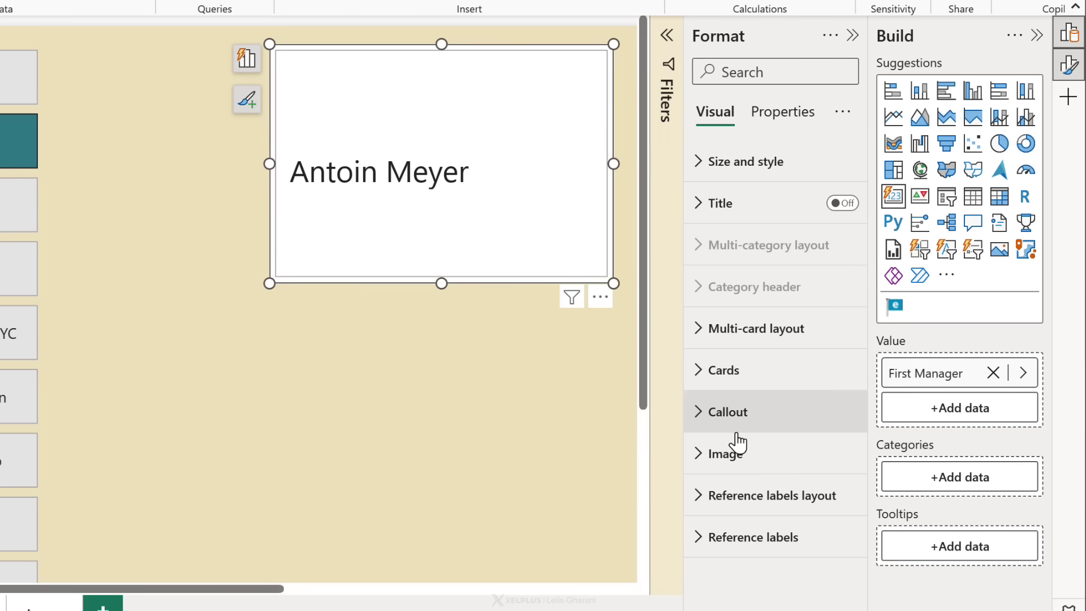
left_click(725, 454)
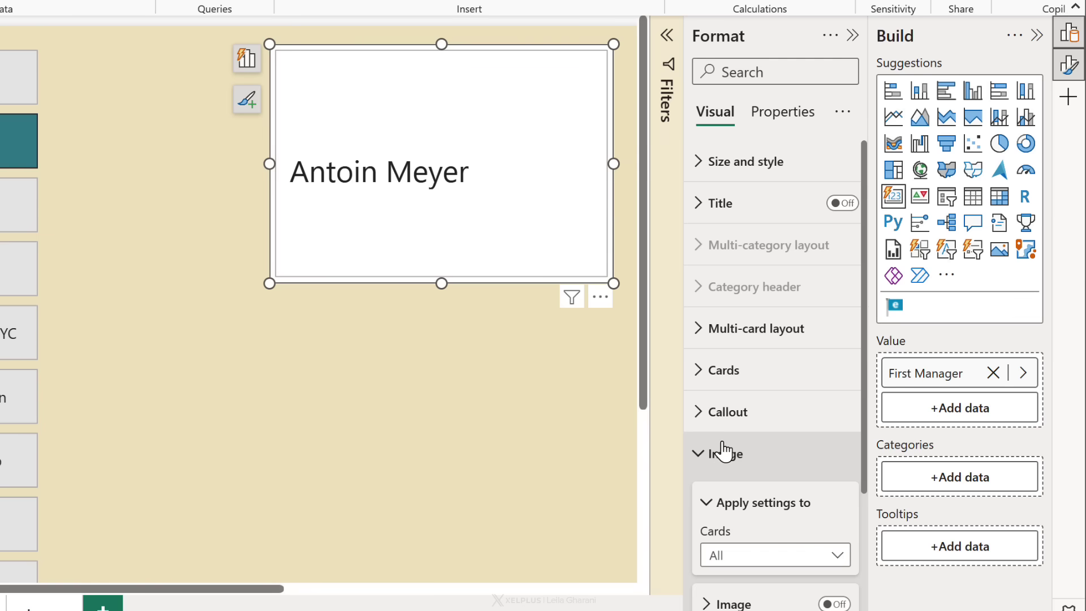
scroll(727, 450, "down", 2)
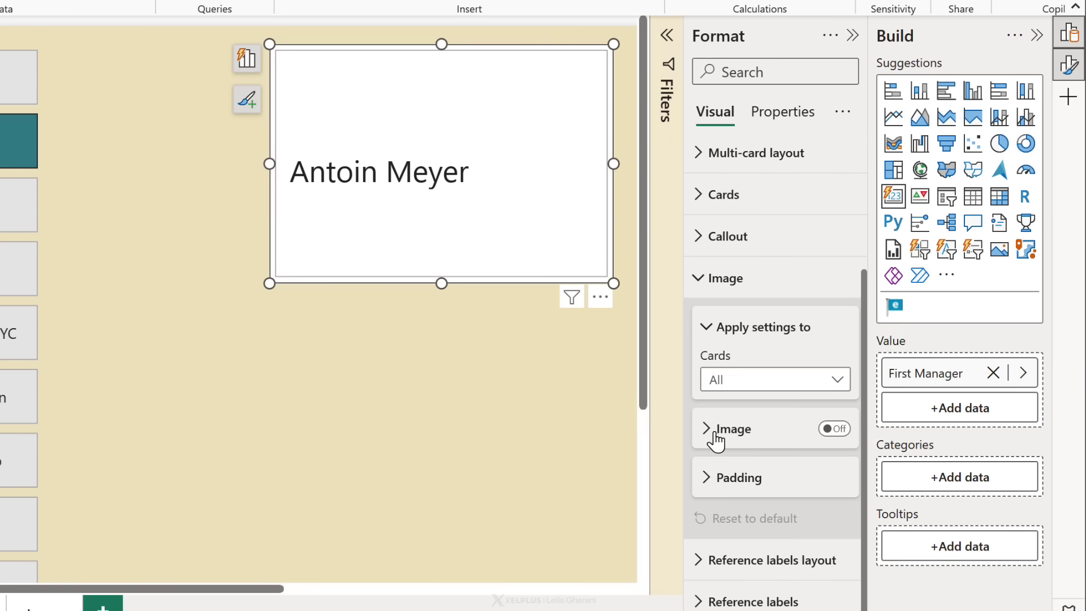
left_click(705, 428)
left_click(833, 428)
scroll(819, 440, "down", 3)
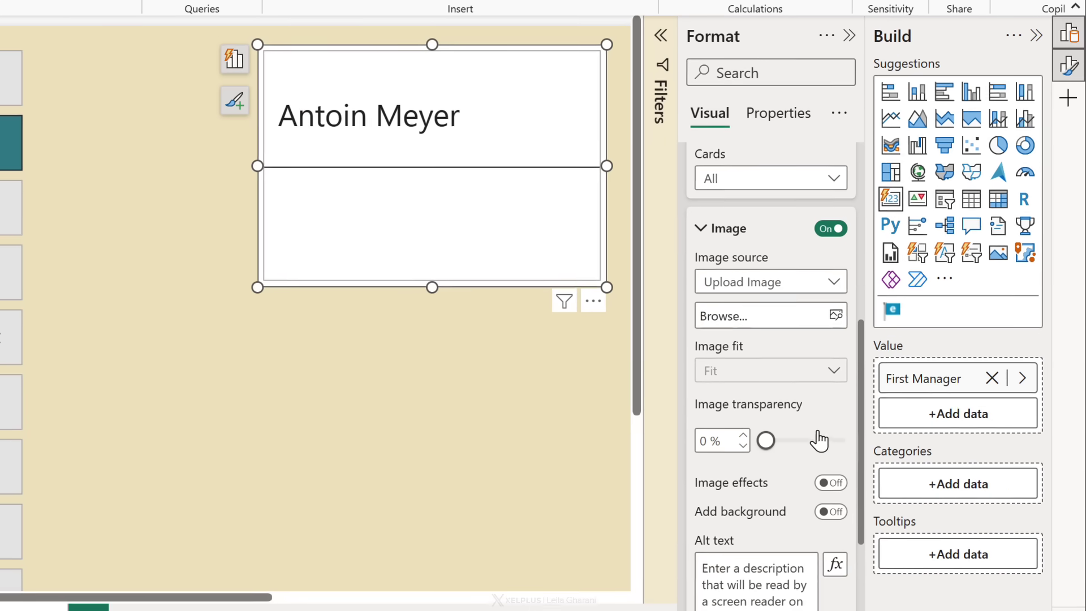
left_click(832, 281)
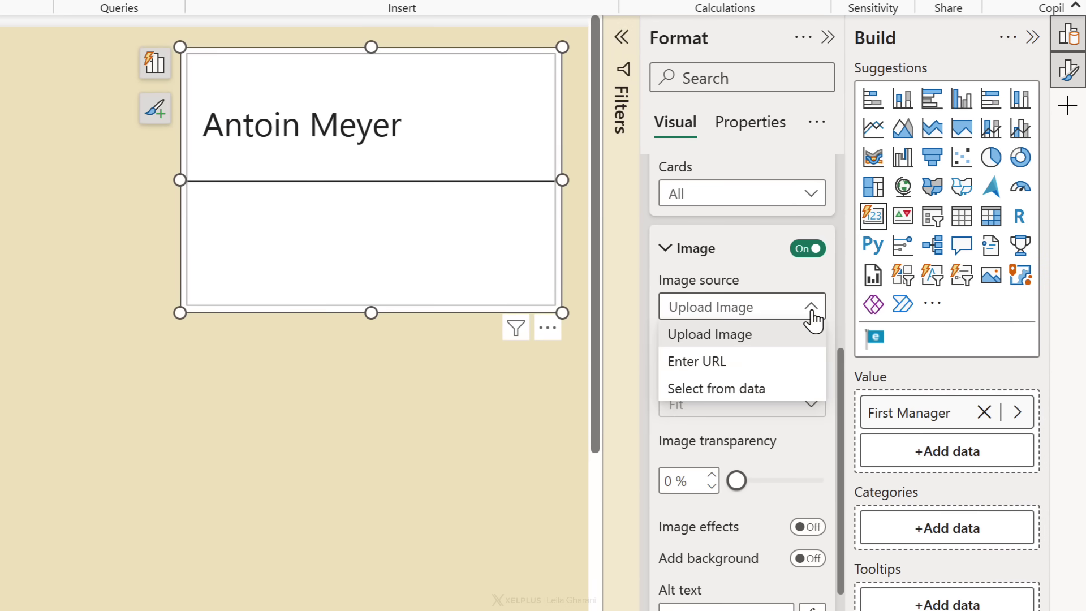
left_click(705, 387)
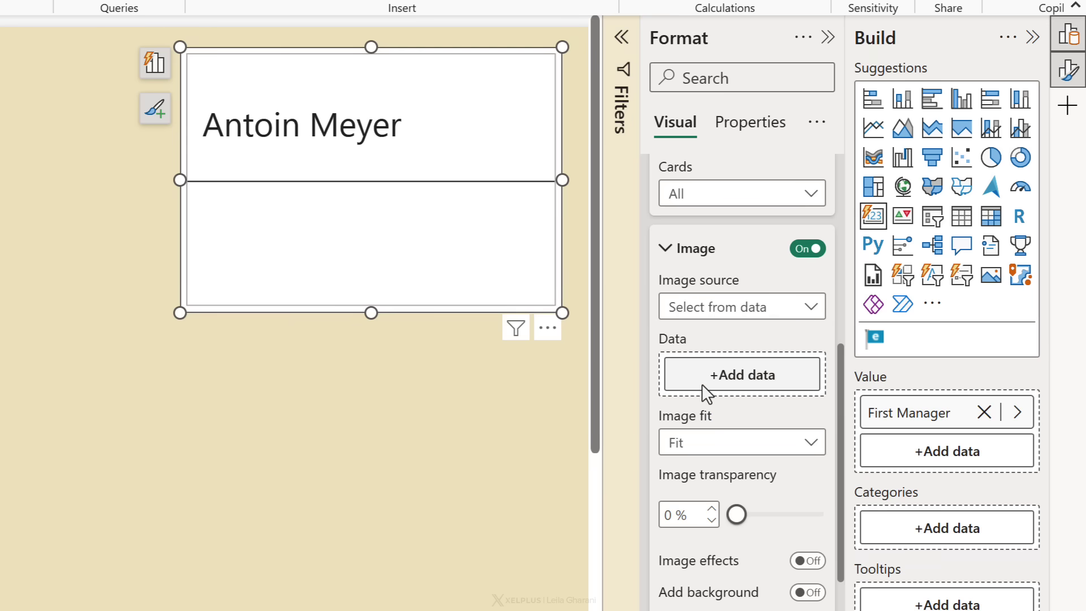
left_click(743, 375)
type("mana")
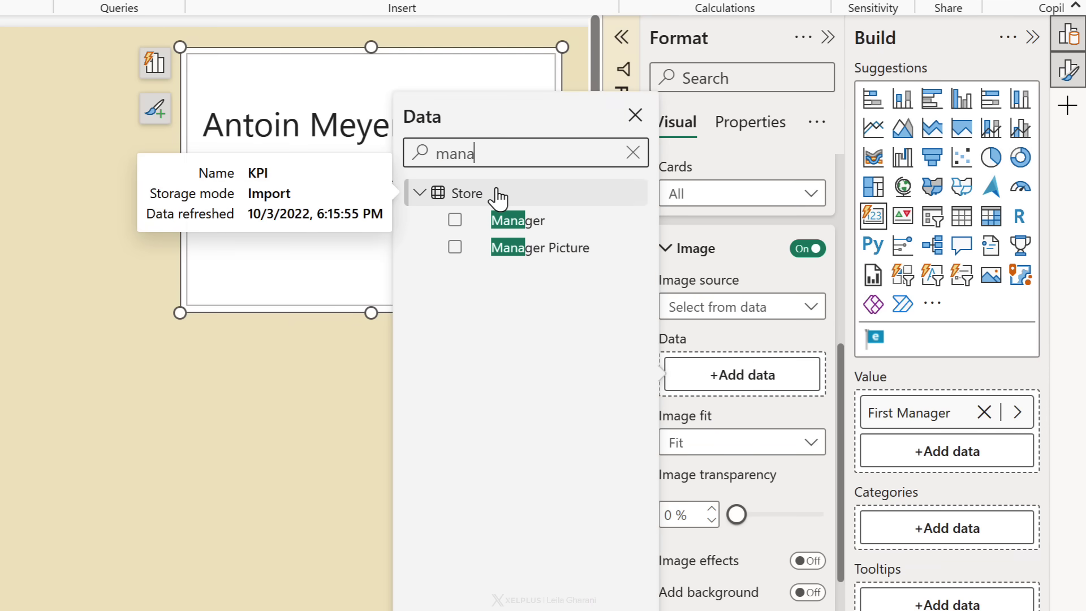
left_click(455, 246)
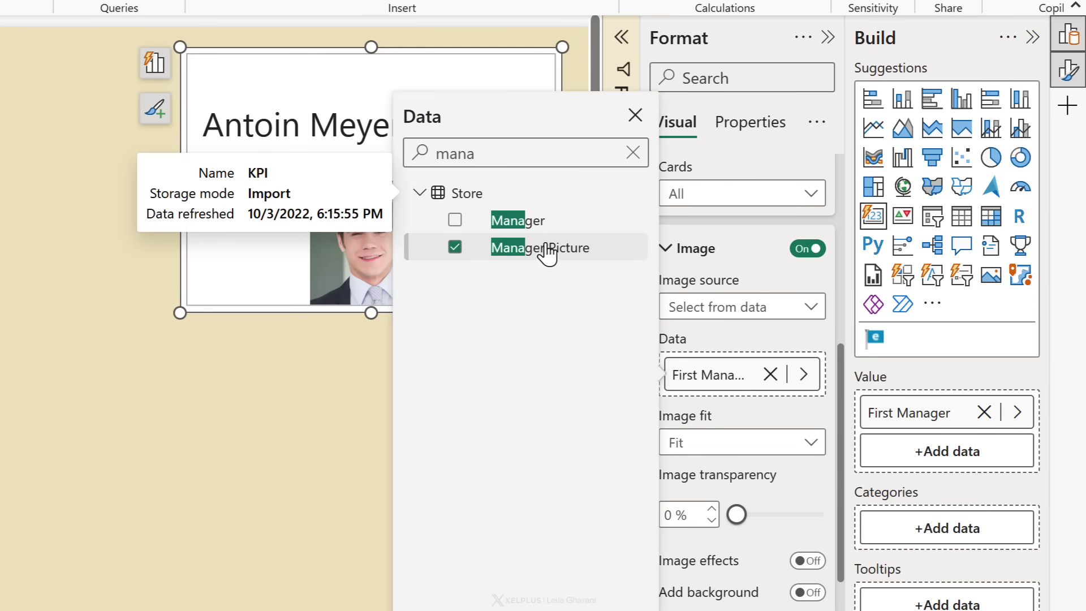
key("Escape")
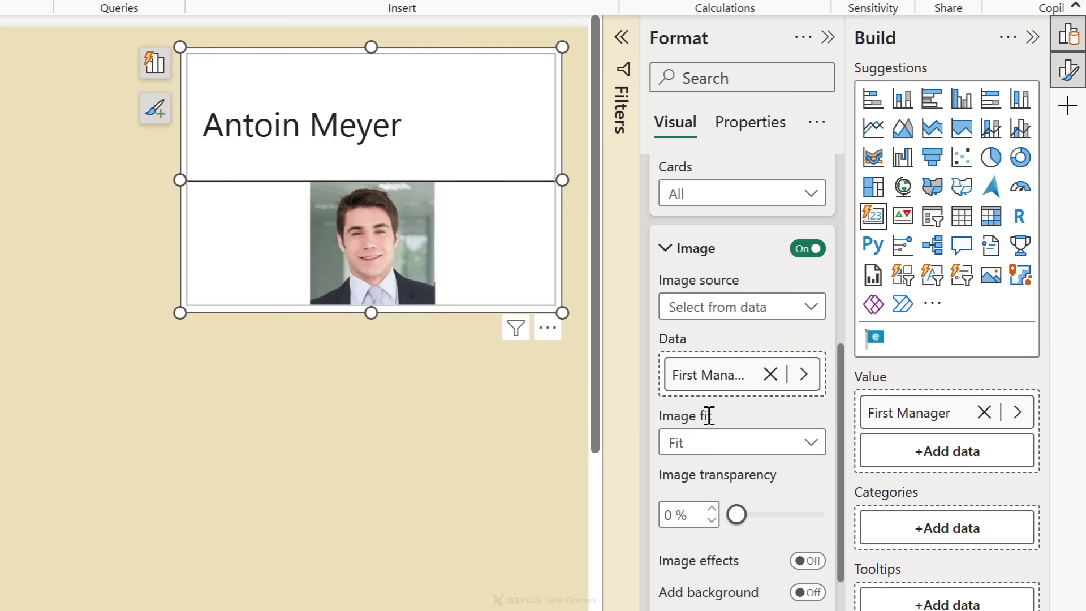
left_click(811, 442)
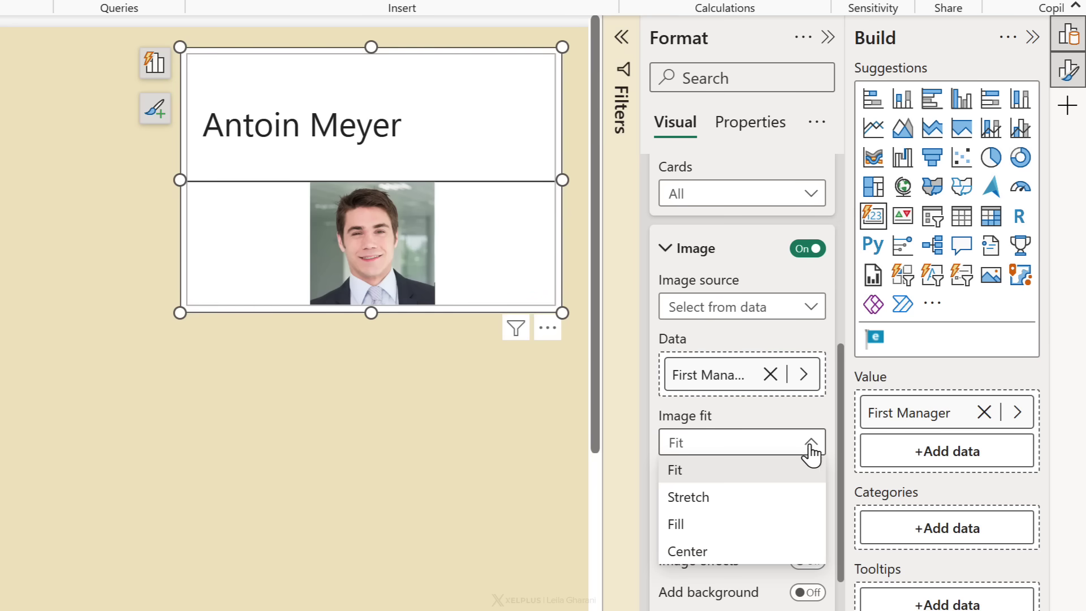
- Set the manager photo's image fit to Fill
left_click(687, 520)
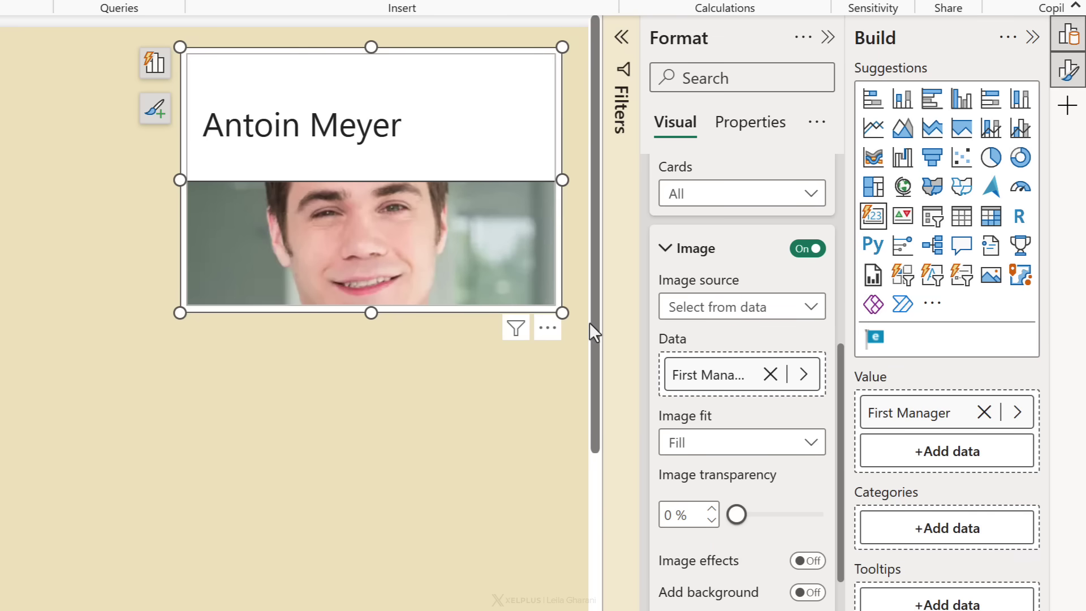
left_click(667, 251)
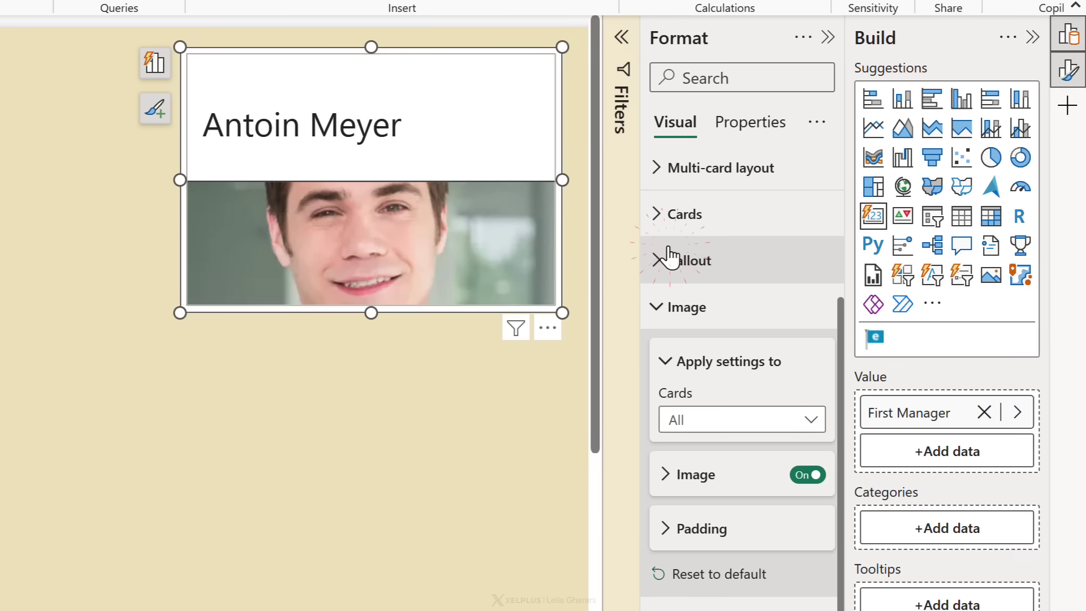
left_click(659, 308)
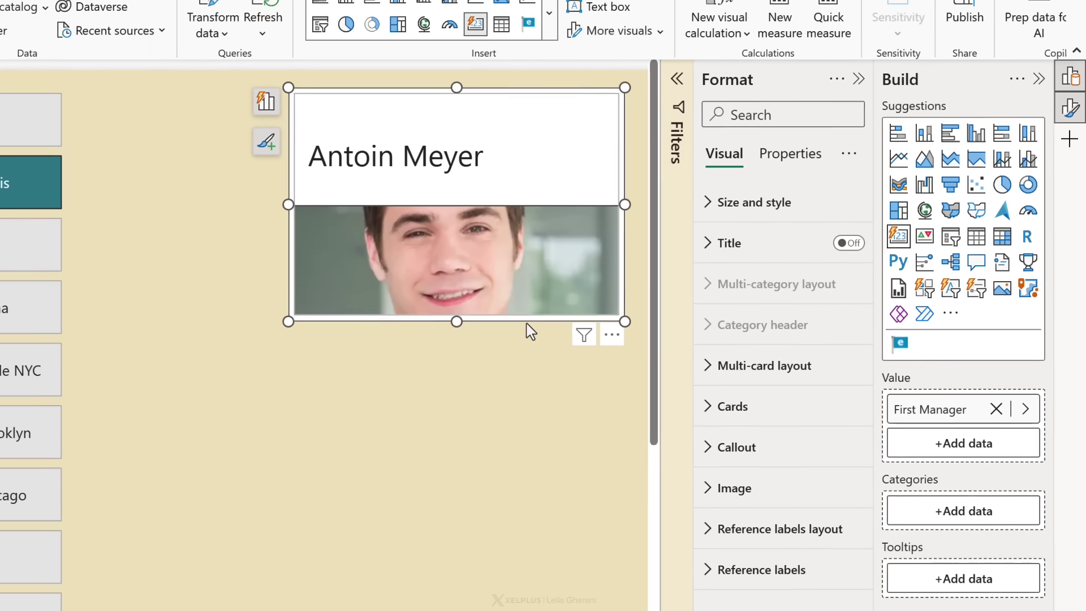
- Add StoreCity and Website as reference labels and make the card taller to fit them
left_click(731, 560)
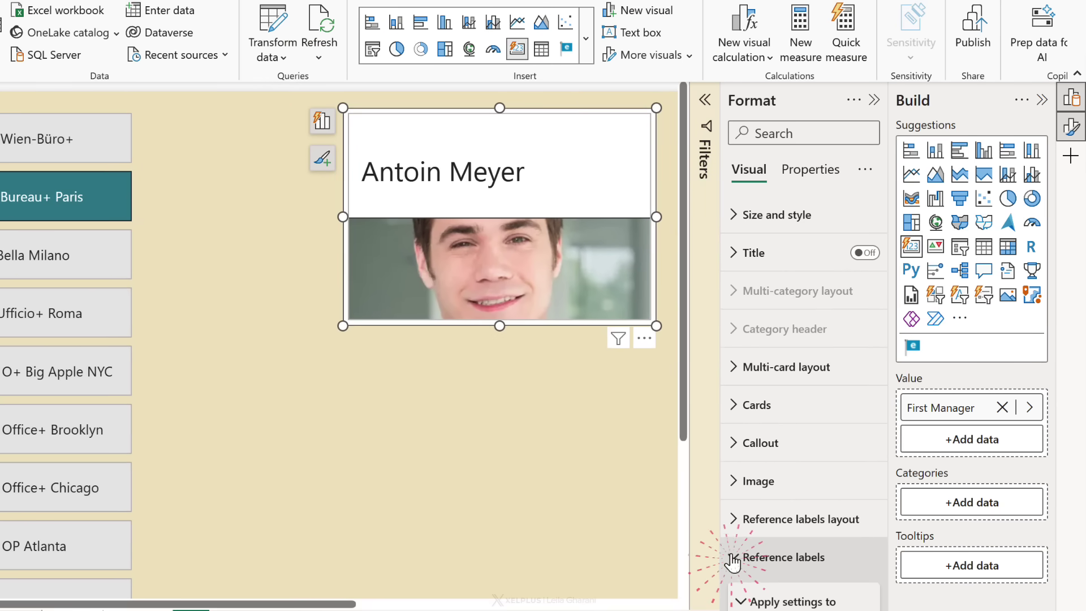
scroll(741, 508, "down", 3)
scroll(741, 497, "down", 1)
left_click(803, 438)
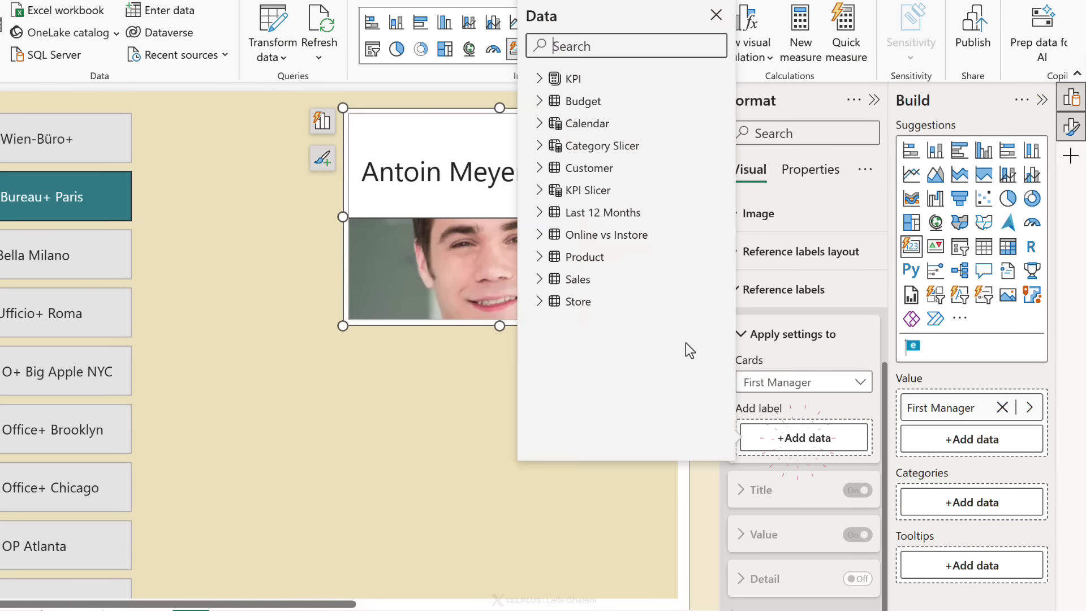
type("cit")
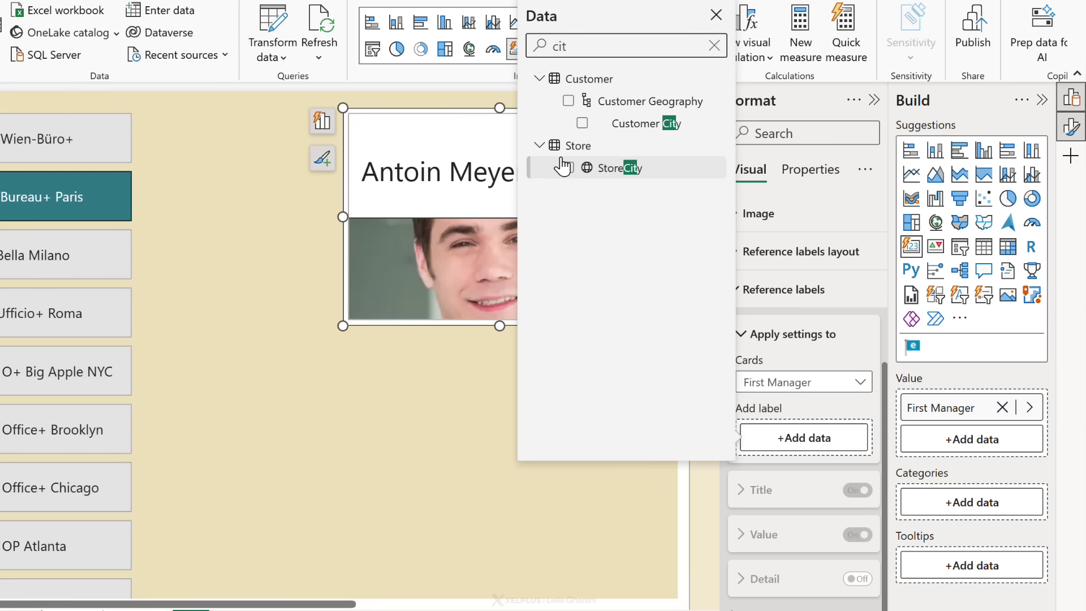
left_click(568, 167)
type("web")
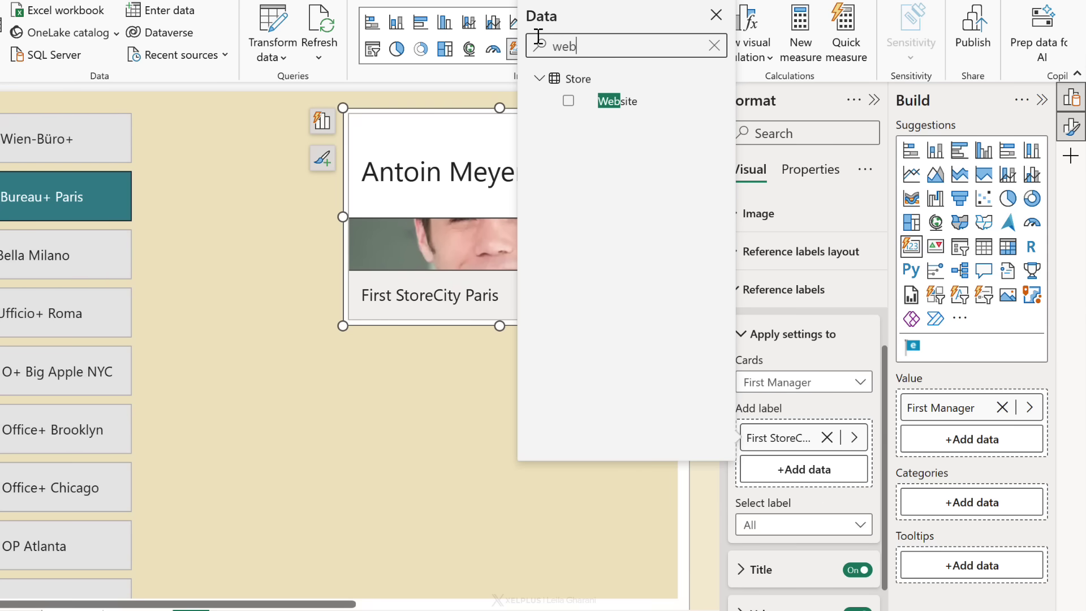
left_click(566, 101)
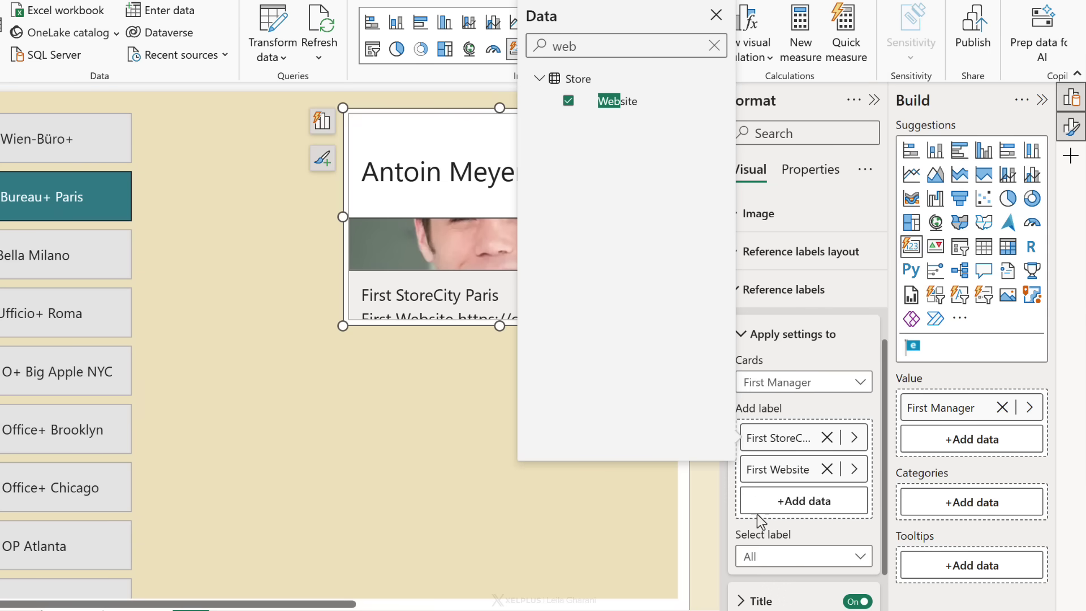
left_click(787, 507)
left_click_drag(501, 327, 484, 367)
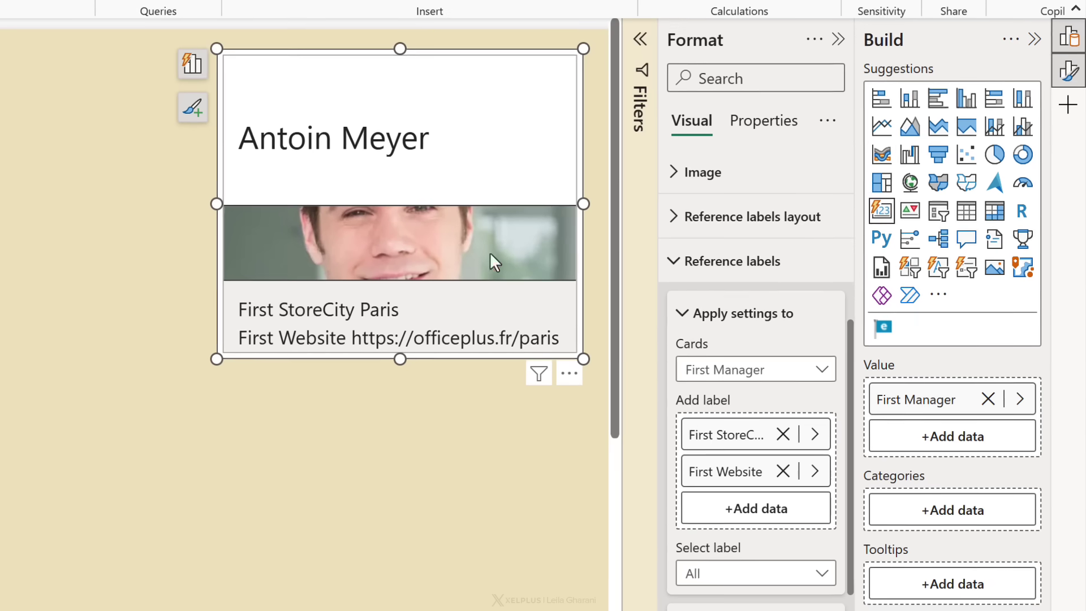
- Set the card layout order to Callout, reference label, image
left_click(678, 264)
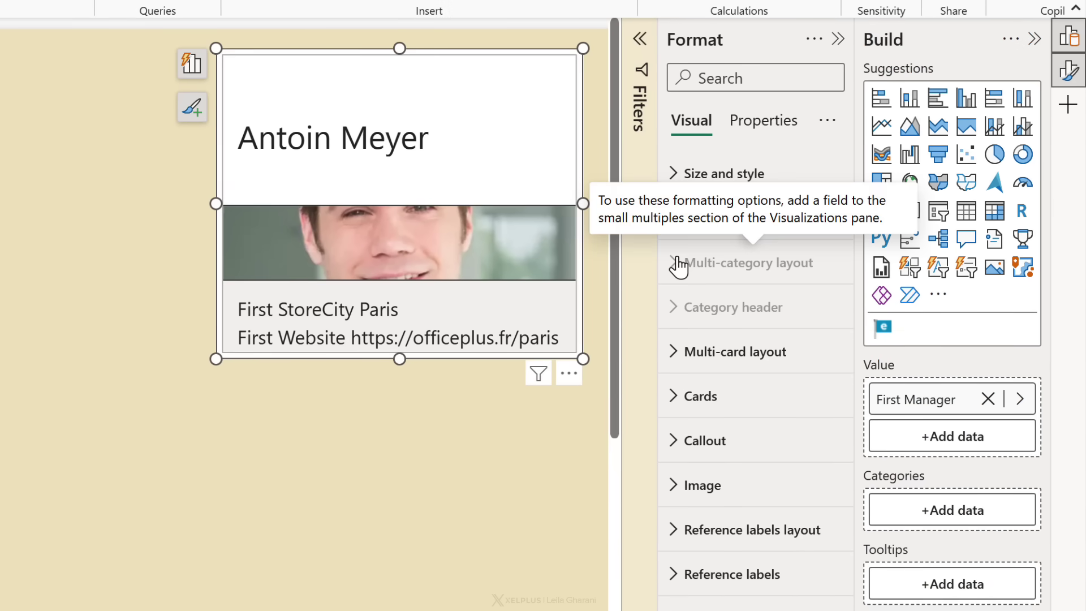
left_click(678, 395)
scroll(679, 398, "down", 3)
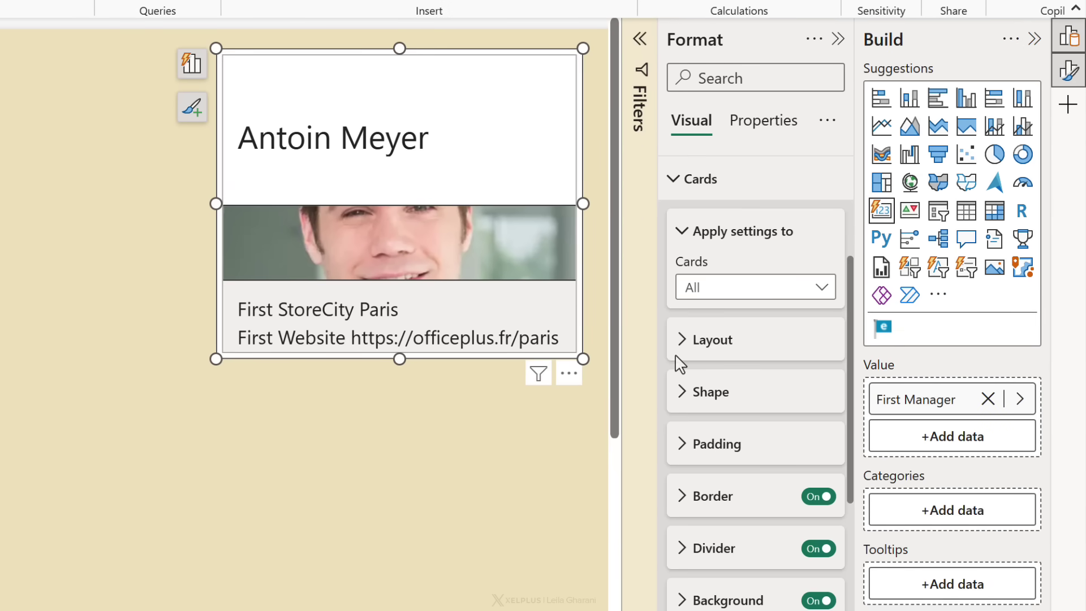
left_click(683, 340)
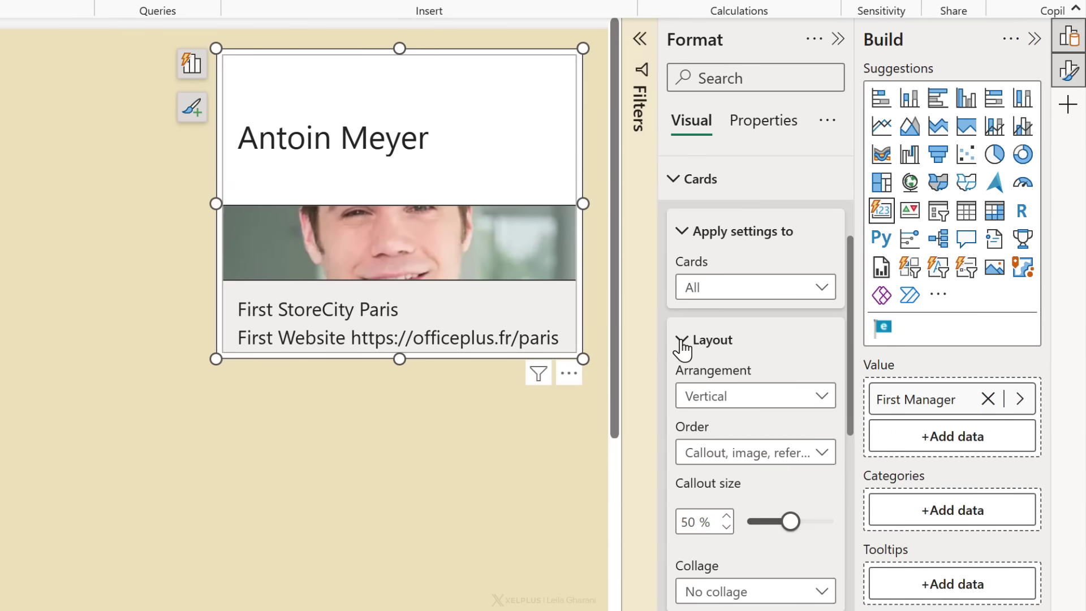
left_click(730, 452)
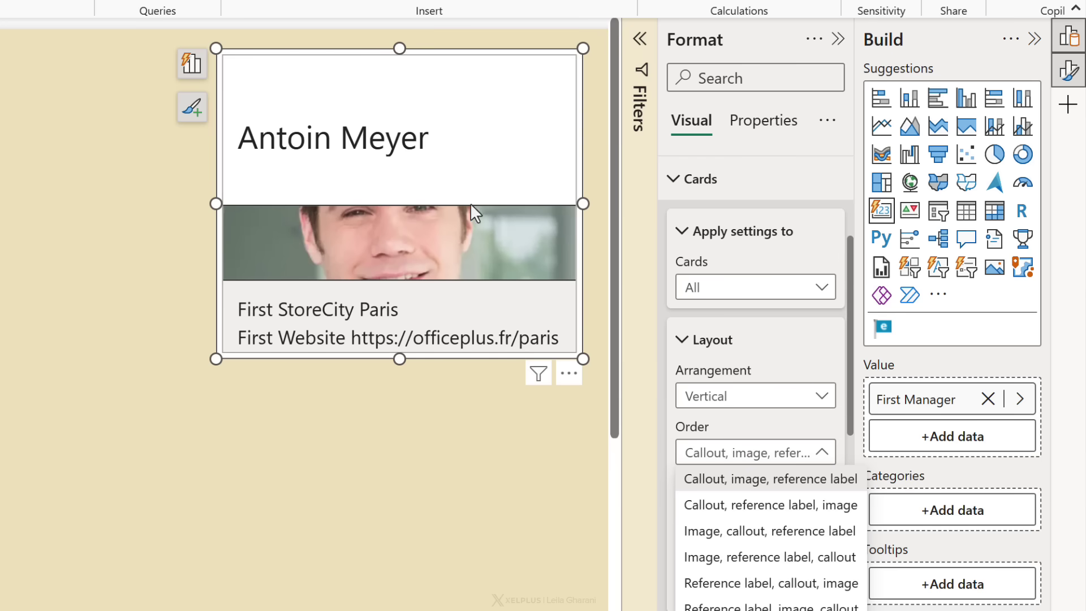
left_click(736, 506)
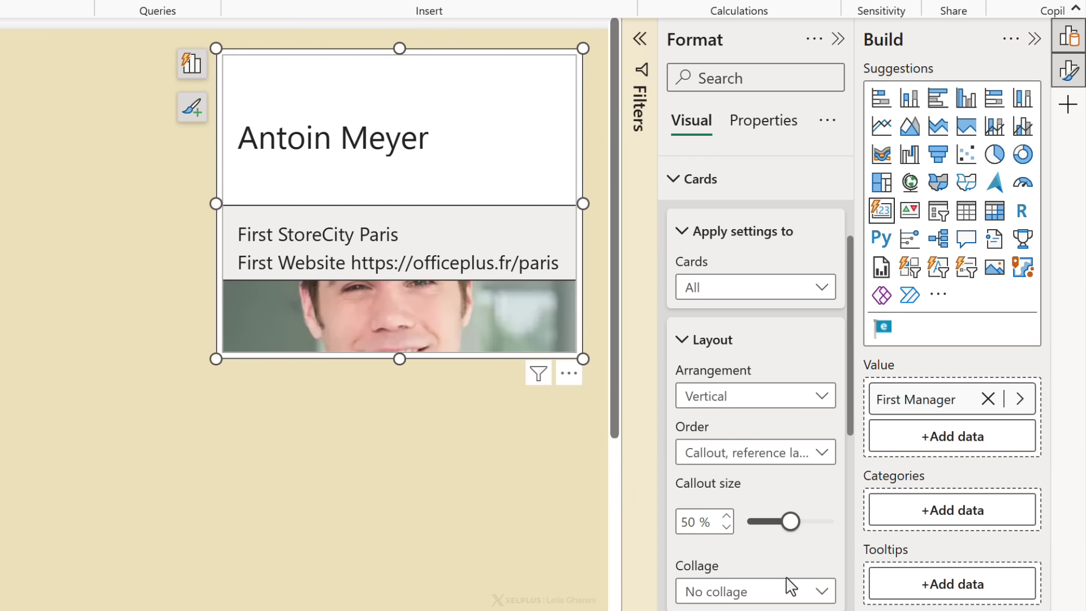
scroll(852, 425, "down", 3)
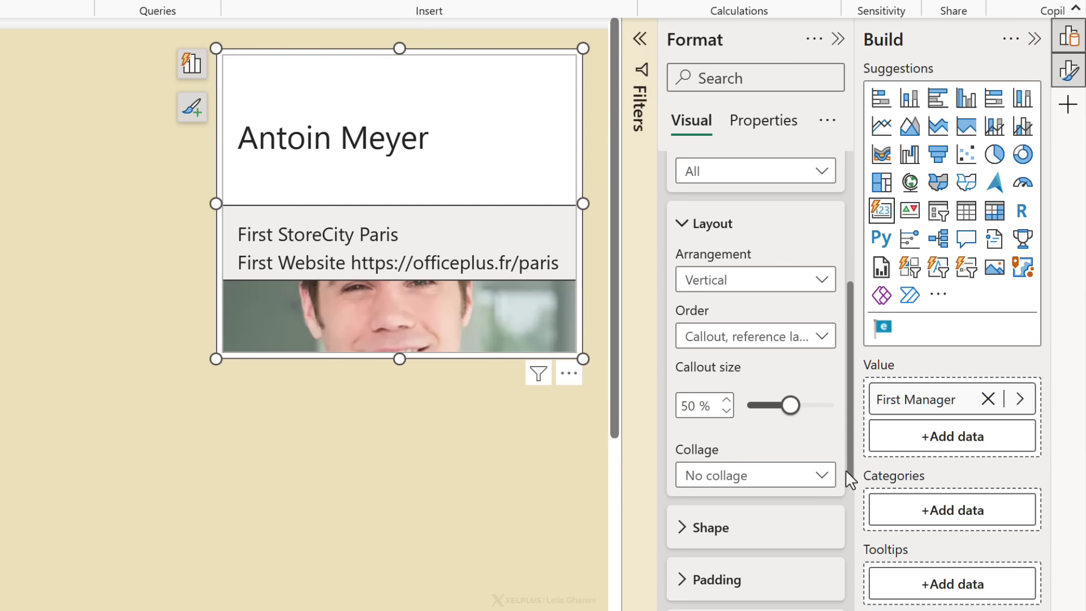
- Switch the collage to Reverse and shorten the manager card
left_click(816, 476)
left_click(705, 553)
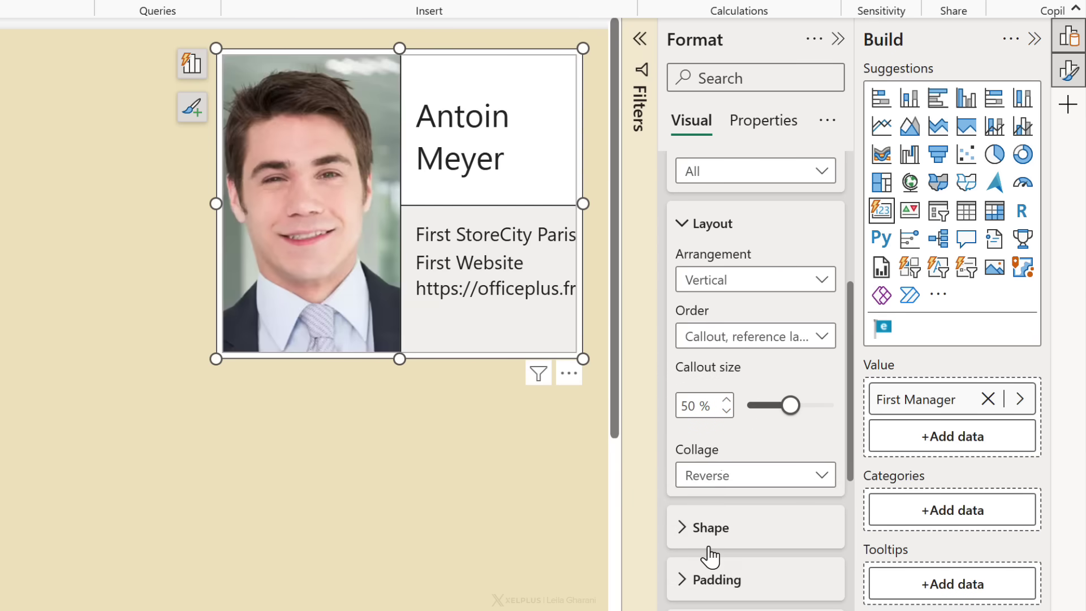
left_click_drag(400, 360, 401, 322)
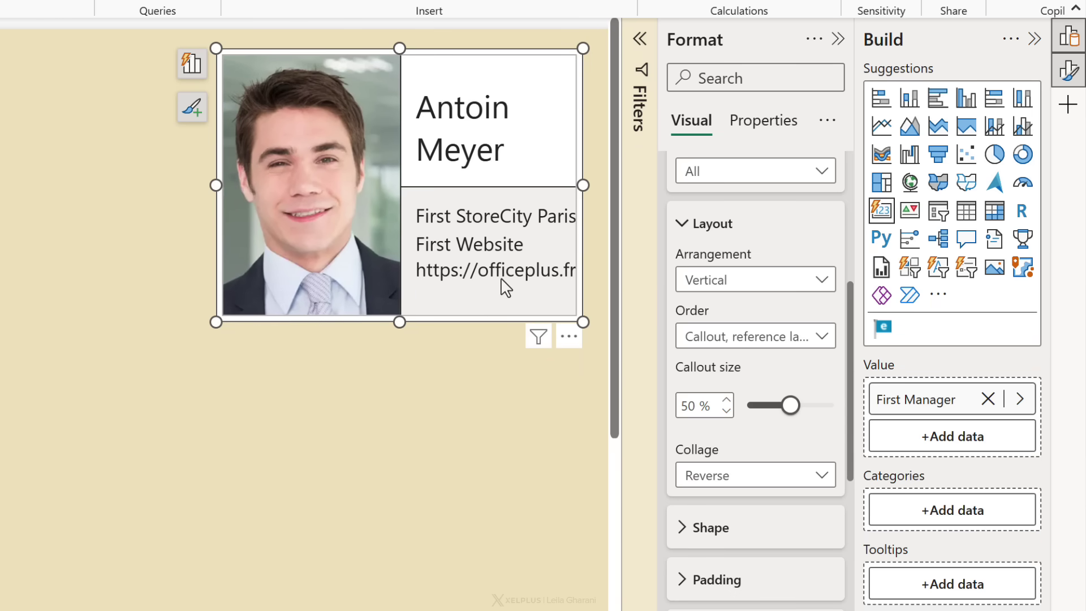
- Set font size 10 for both the reference label values and titles
left_click(682, 229)
scroll(696, 238, "up", 2)
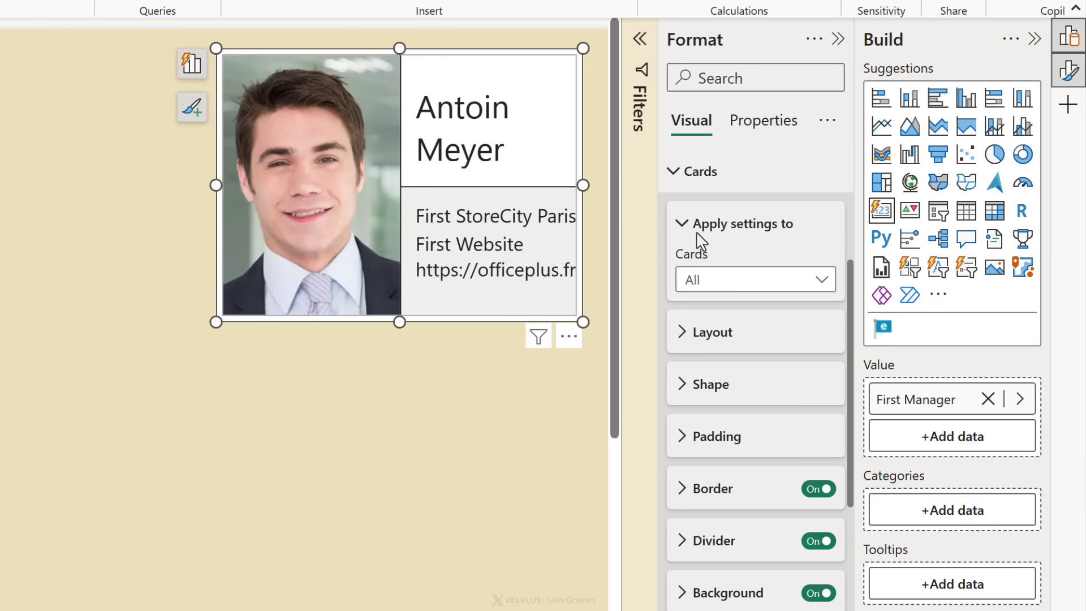
left_click(673, 174)
left_click(731, 573)
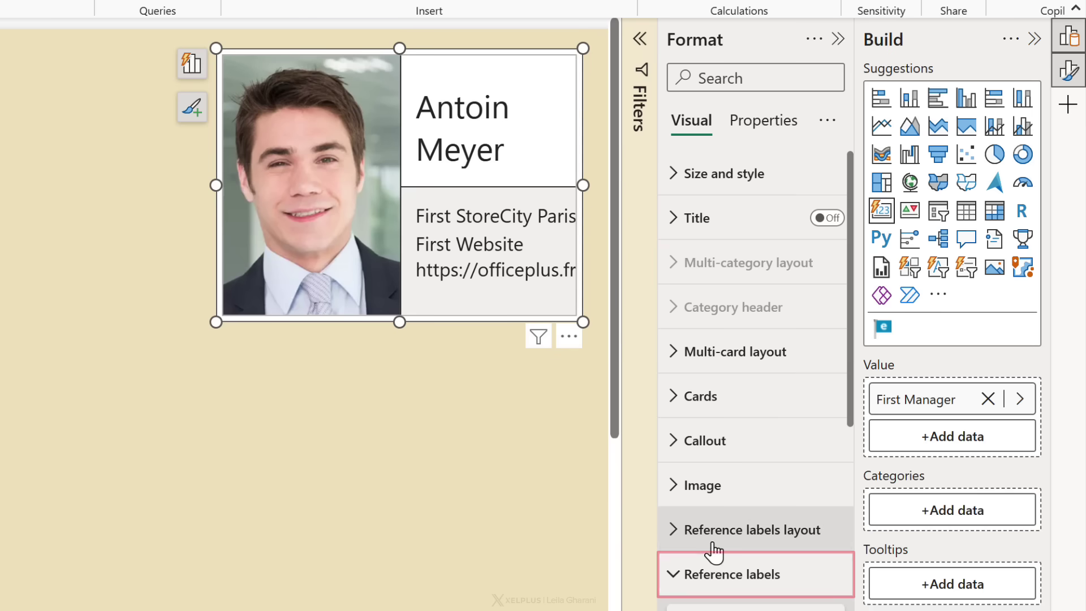
scroll(733, 509, "down", 3)
scroll(734, 503, "down", 3)
scroll(734, 502, "down", 2)
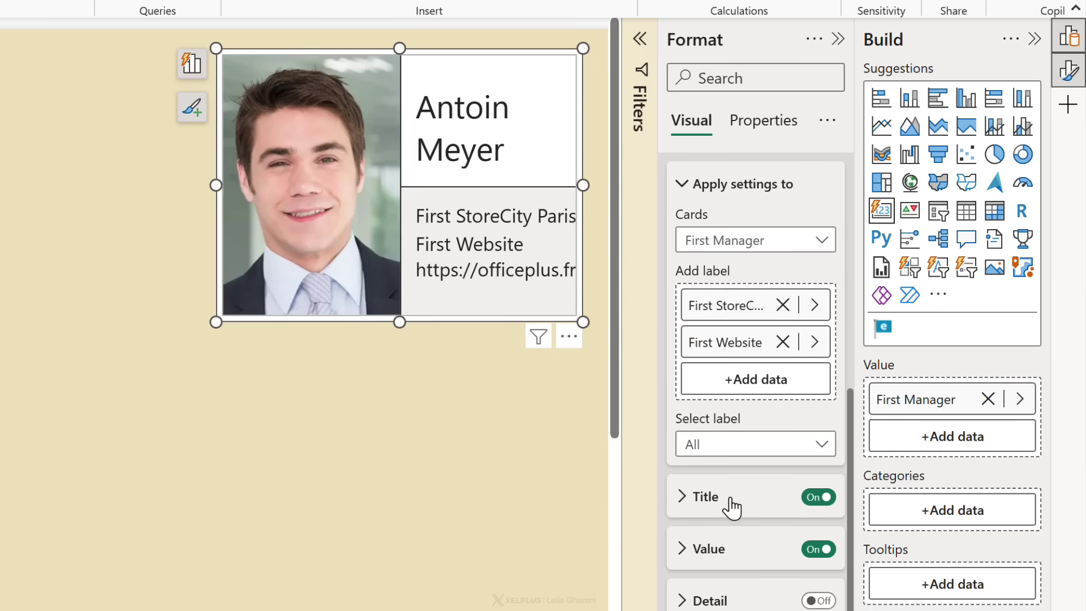
left_click(700, 546)
scroll(724, 541, "down", 3)
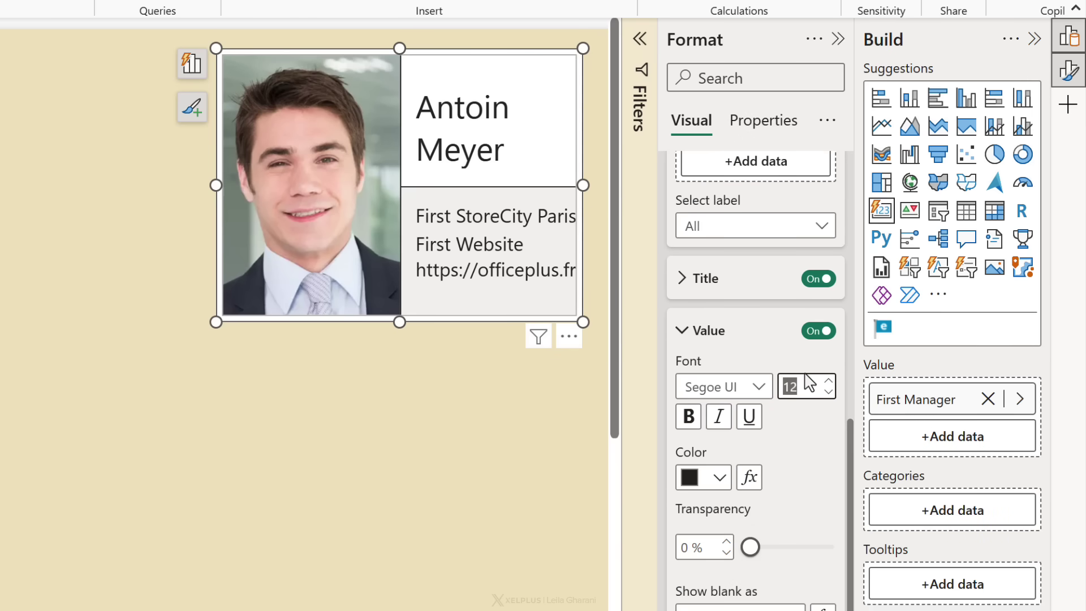
type("10")
left_click(827, 391)
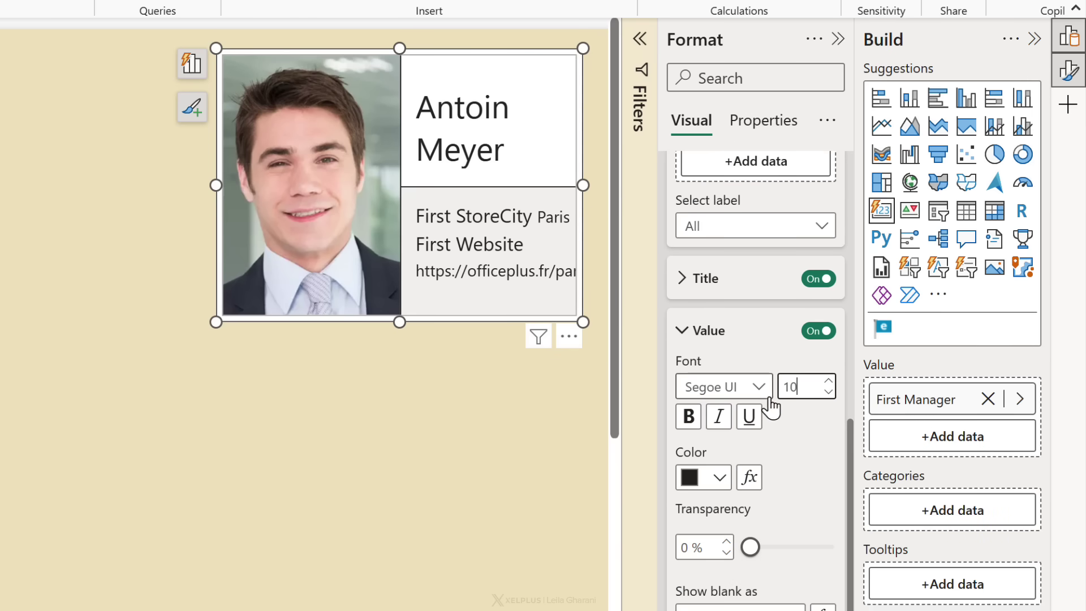
left_click(683, 330)
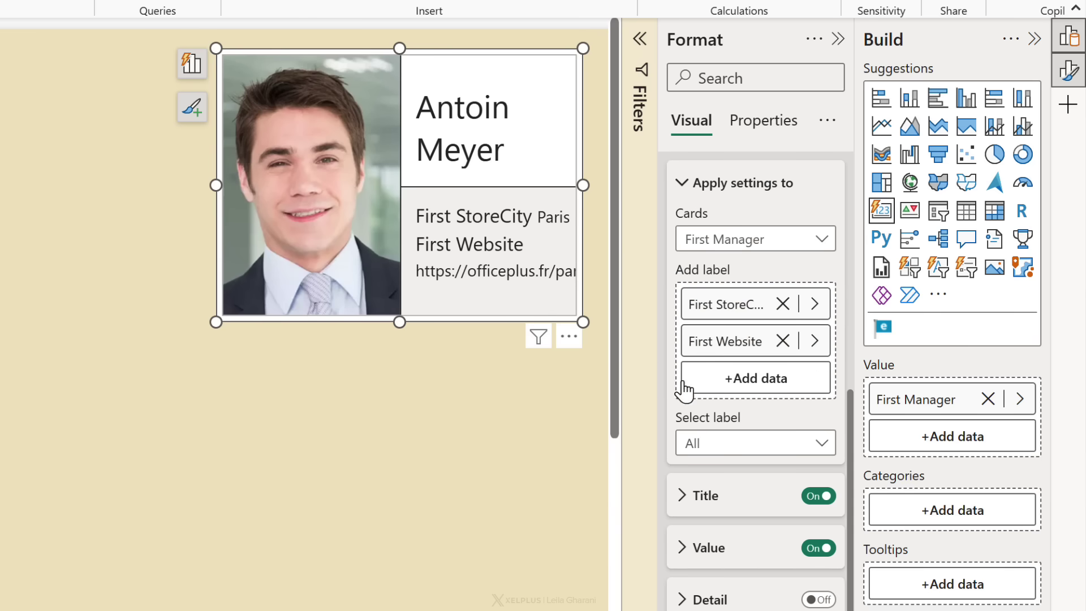
left_click(684, 496)
scroll(755, 441, "down", 3)
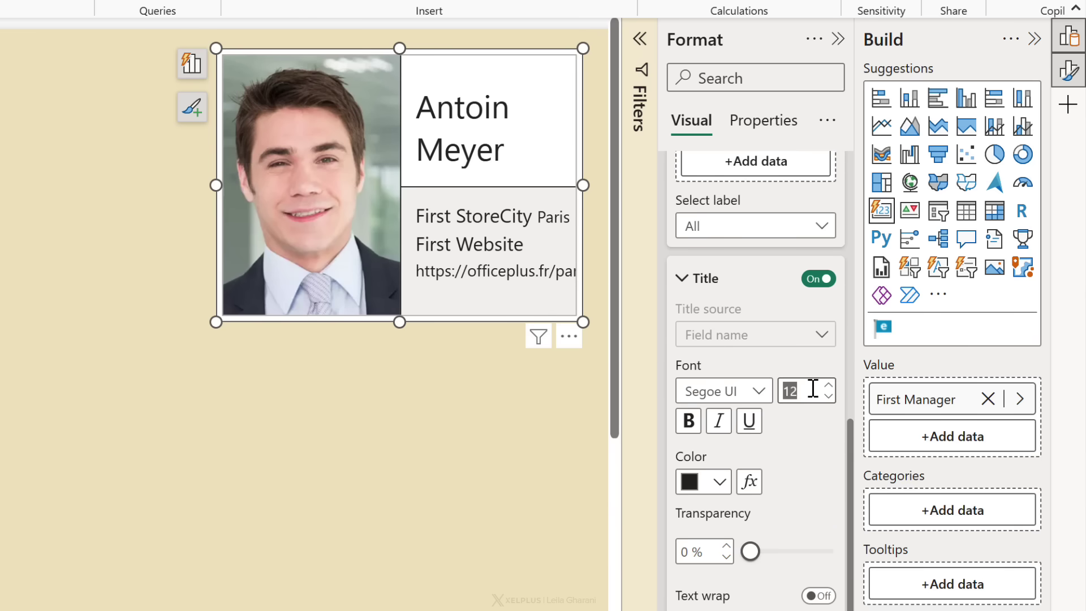
type("10")
key("Return")
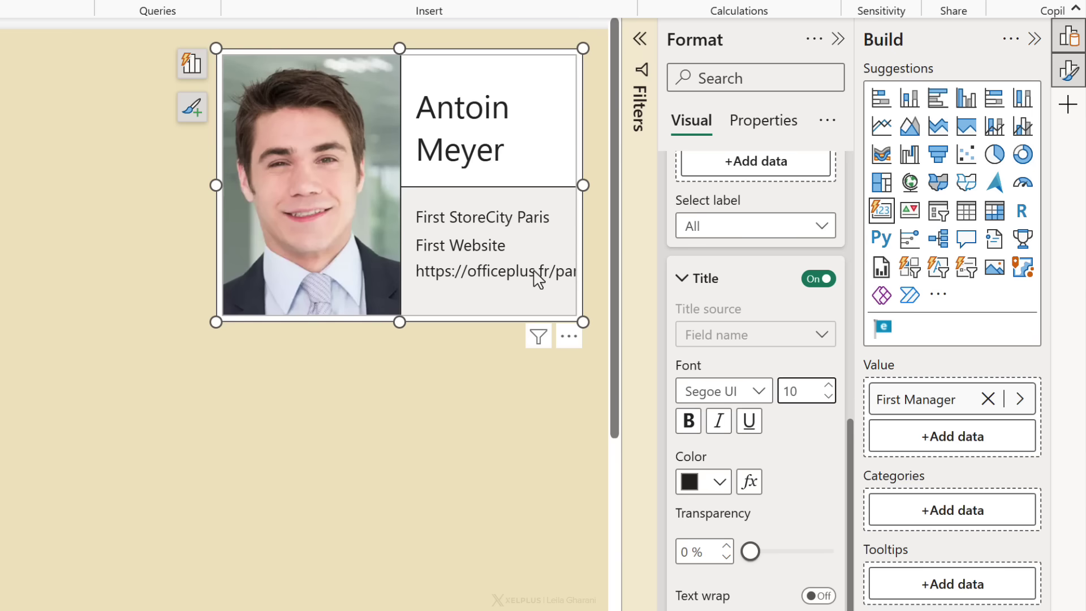
- Replace the First StoreCity label title with a custom 📍 pushpin emoji
left_click(681, 280)
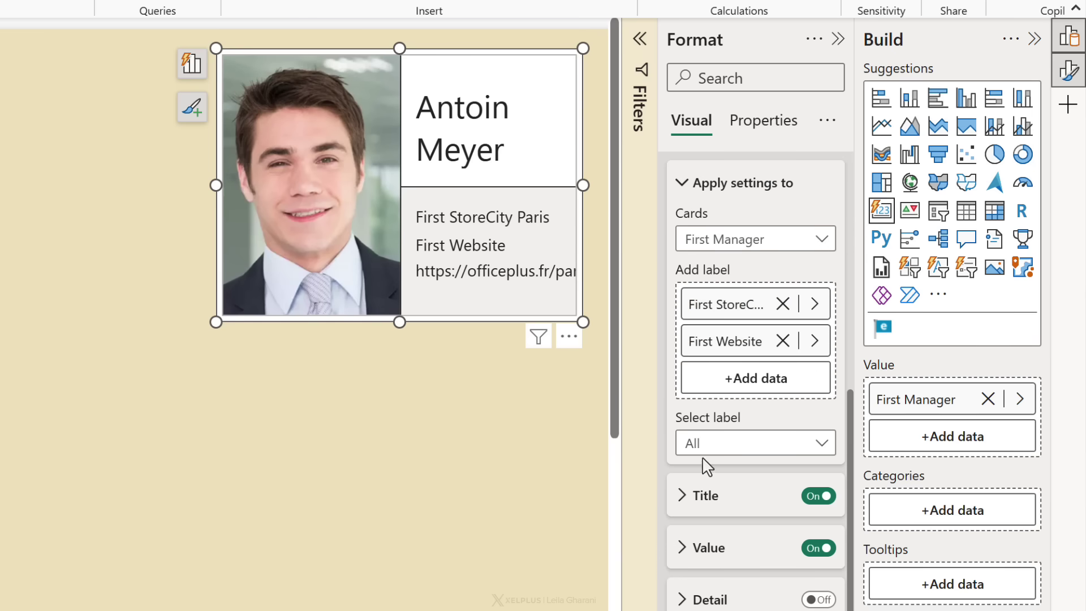
left_click(817, 445)
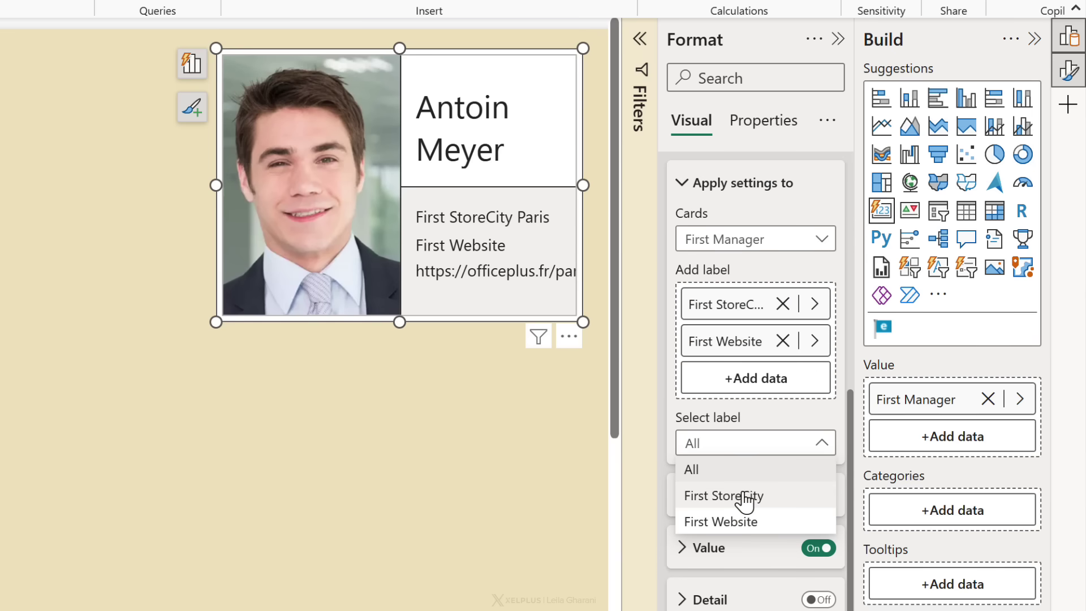
left_click(723, 496)
left_click(683, 495)
scroll(705, 490, "down", 3)
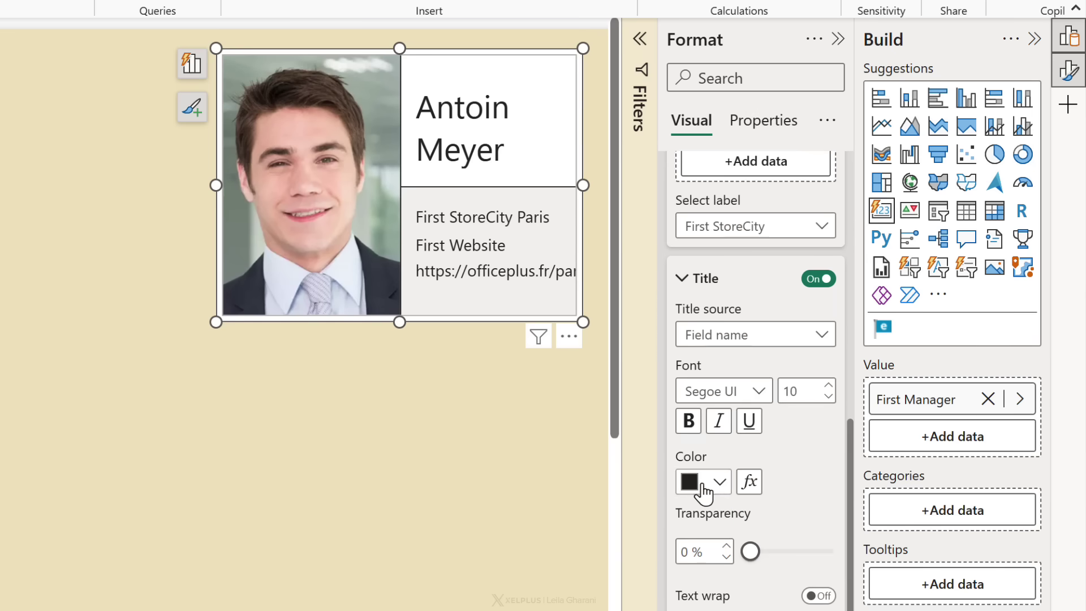
left_click(755, 334)
left_click(747, 362)
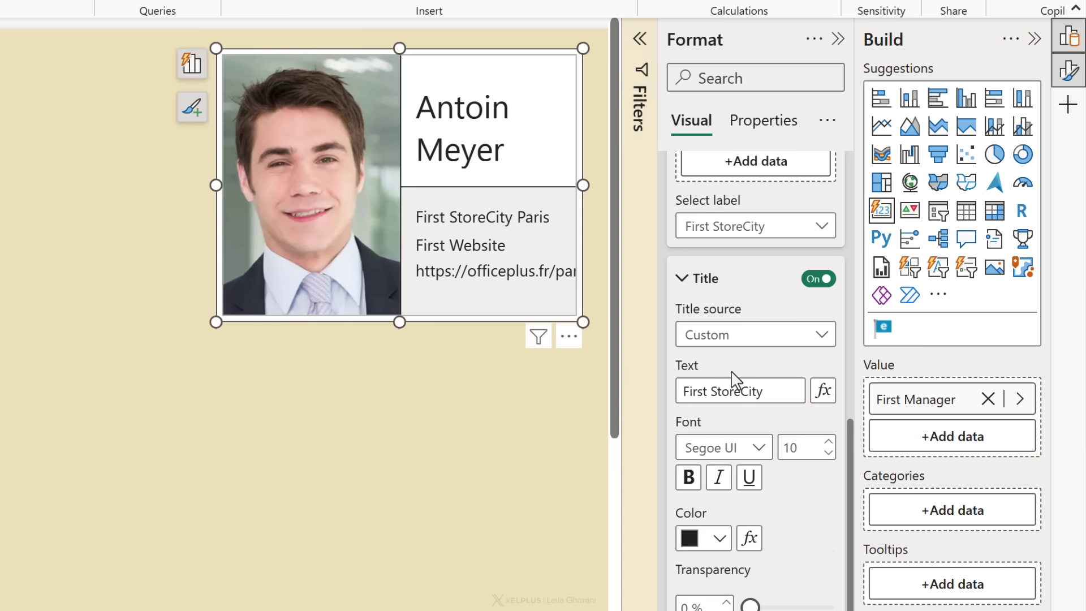
left_click_drag(773, 389, 687, 389)
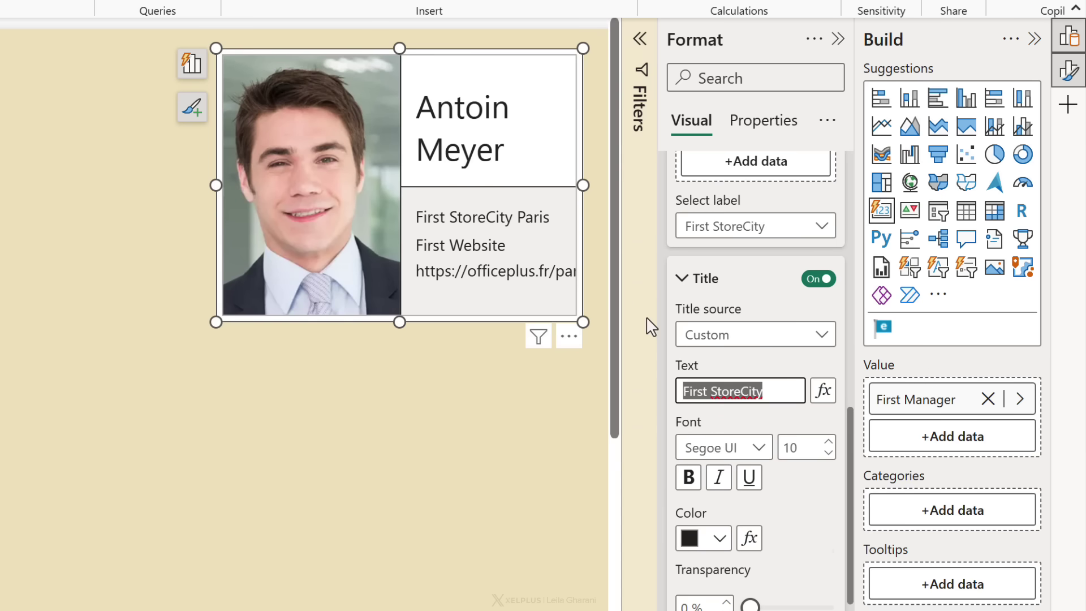
key("super+period")
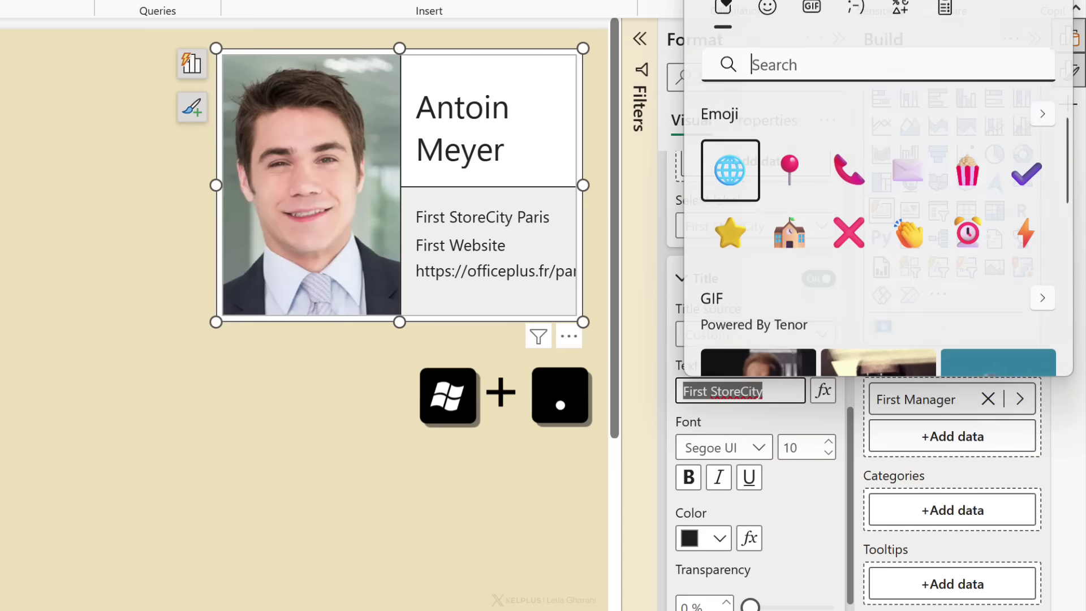
left_click(790, 169)
key("Escape")
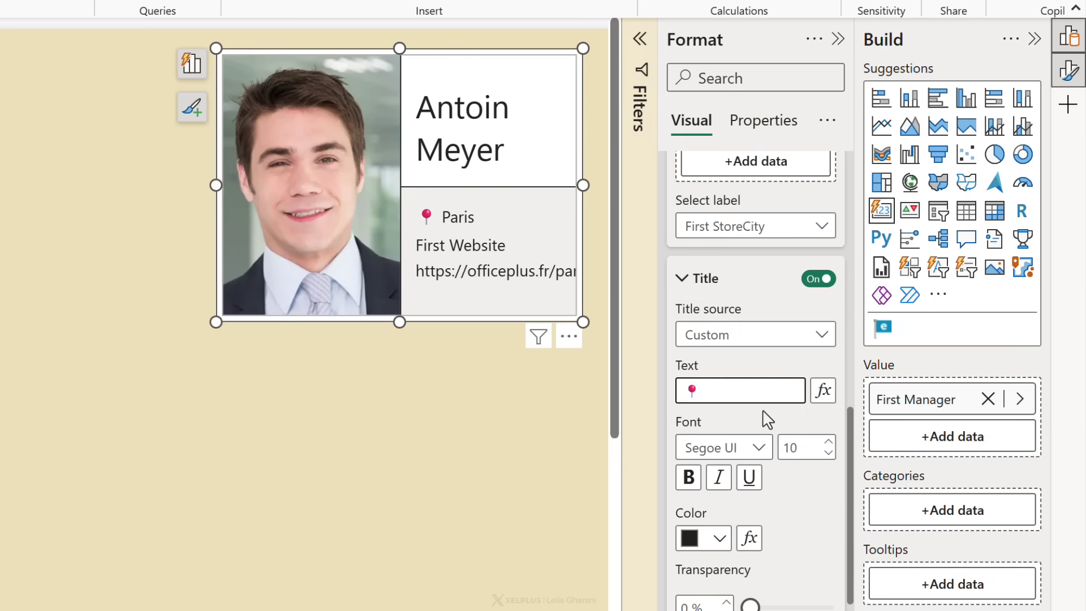
scroll(764, 412, "up", 2)
- Replace the First Website label title with a custom 🌐 globe emoji
left_click(819, 335)
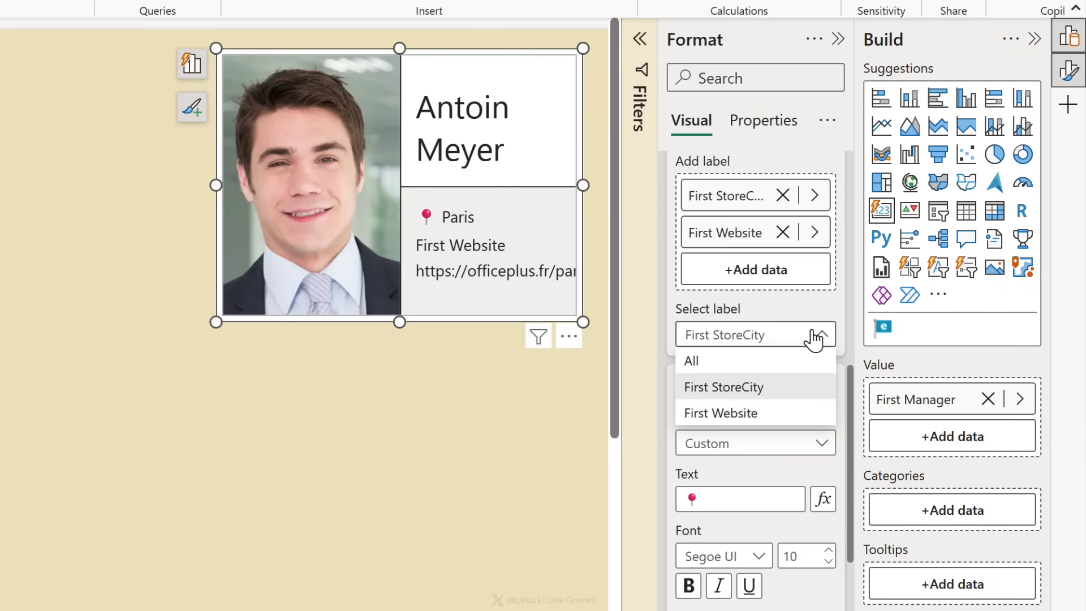
left_click(724, 415)
left_click(708, 492)
scroll(729, 458, "down", 2)
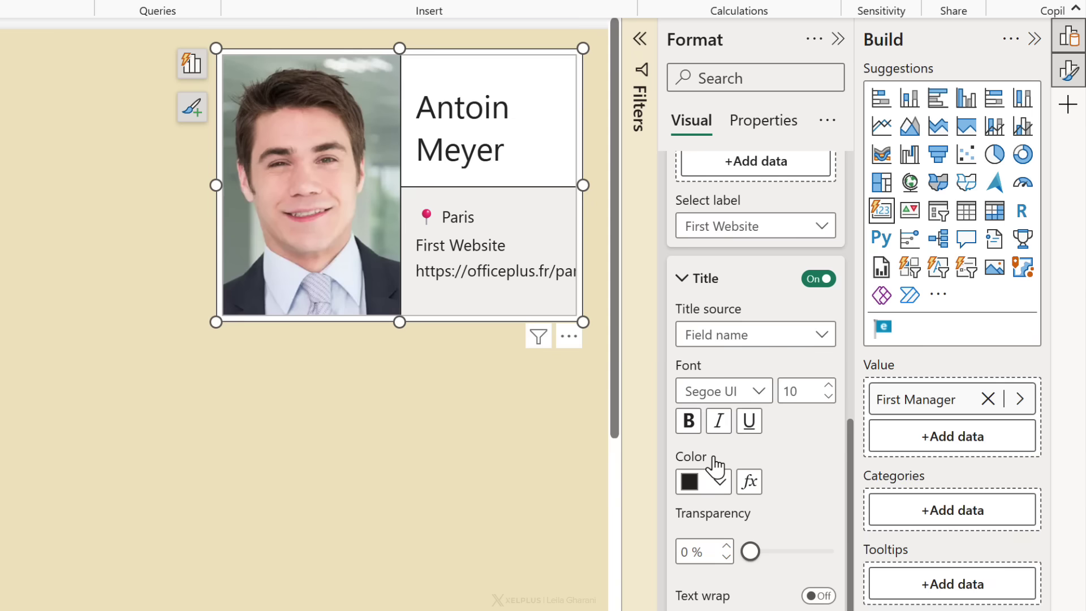
left_click(760, 334)
left_click(706, 361)
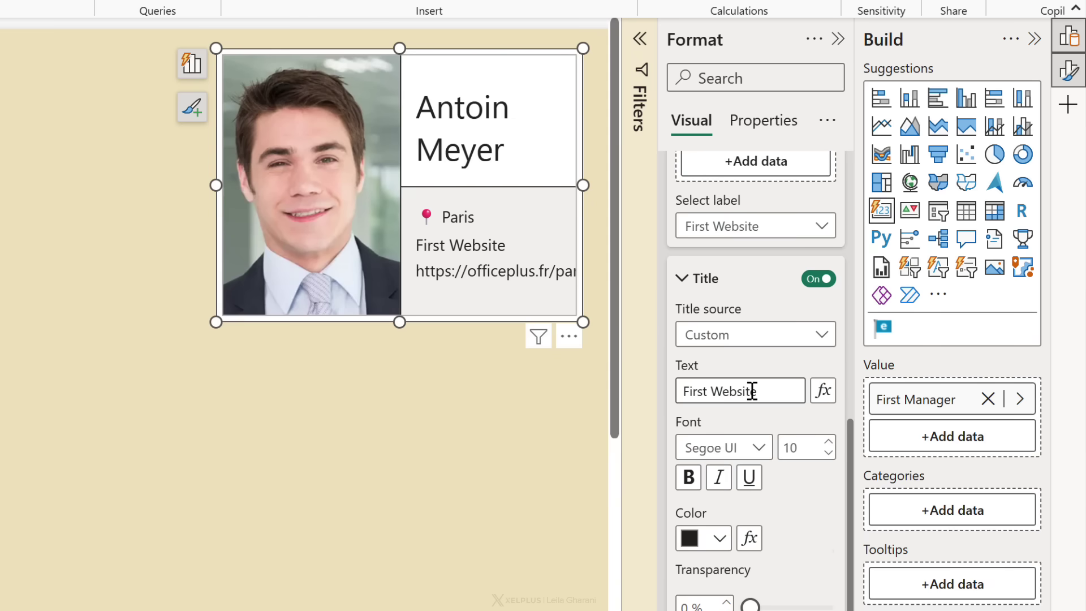
triple_click(721, 391)
key("super+period")
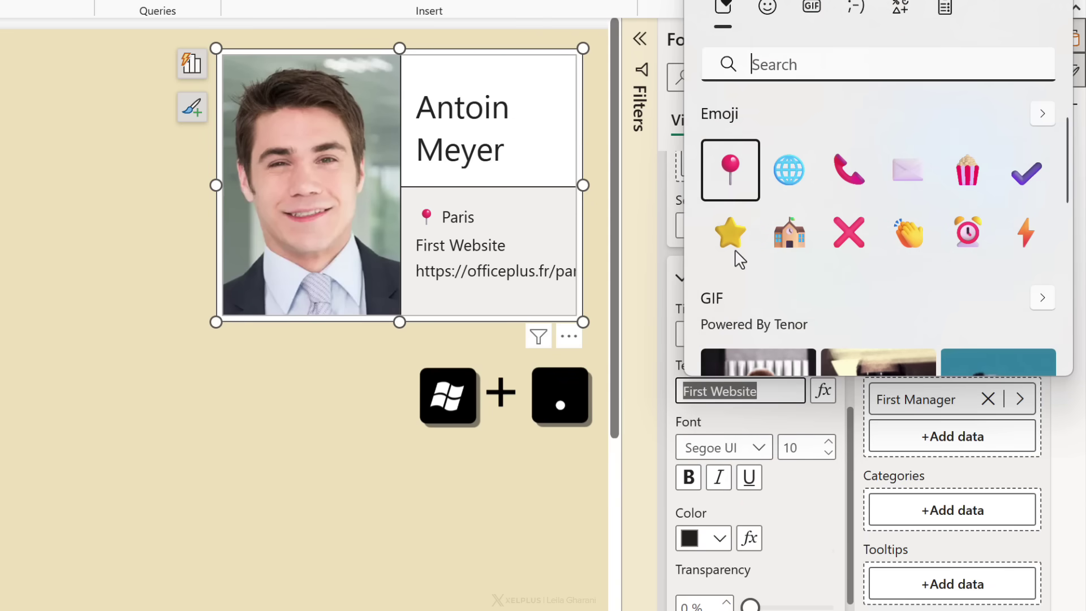
left_click(789, 170)
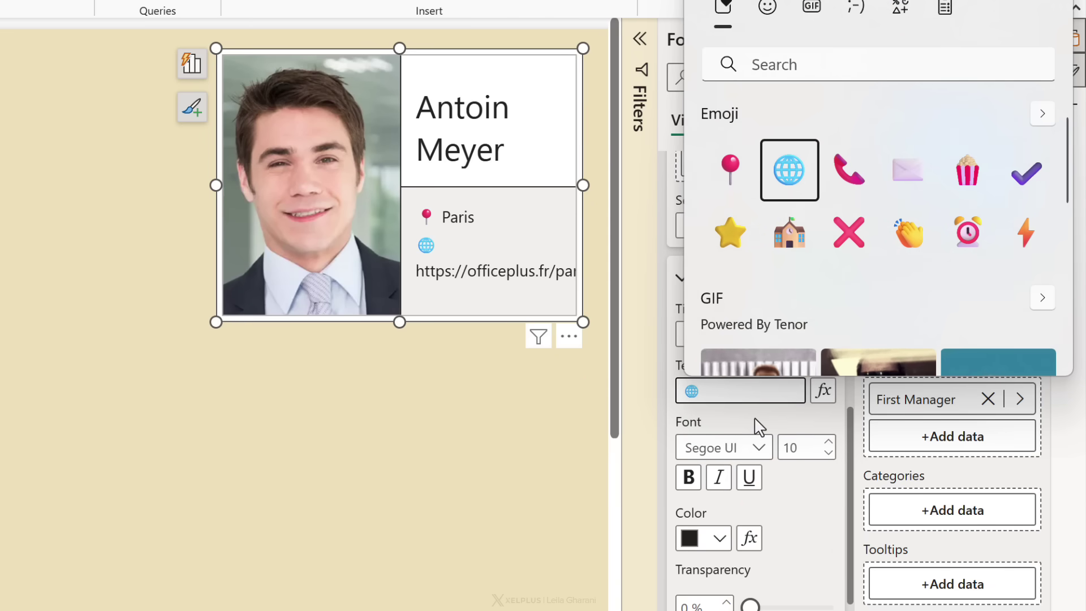
key("Escape")
left_click(836, 39)
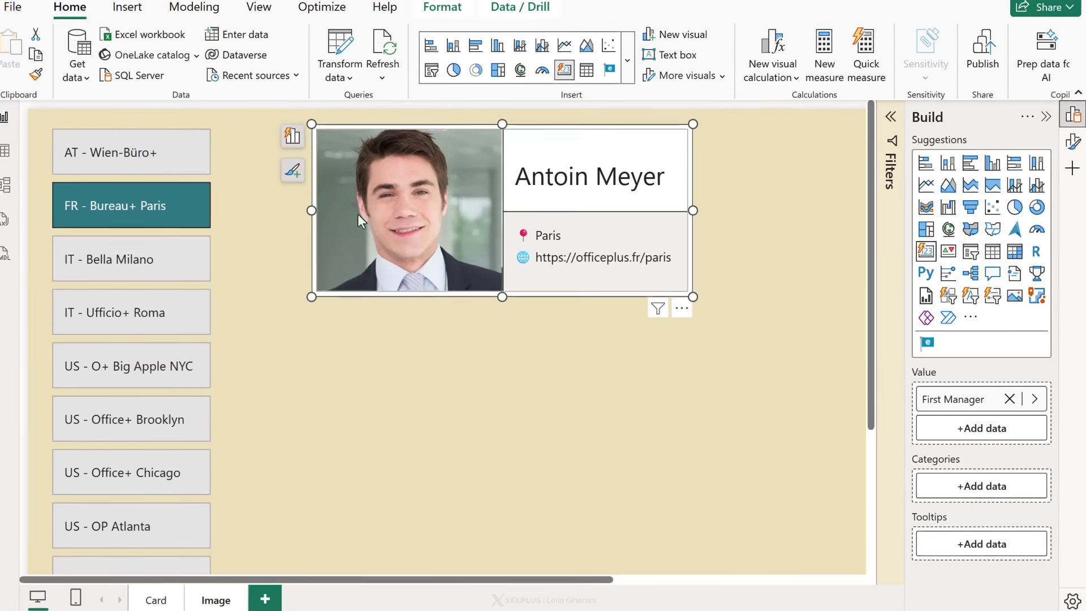
left_click(308, 208)
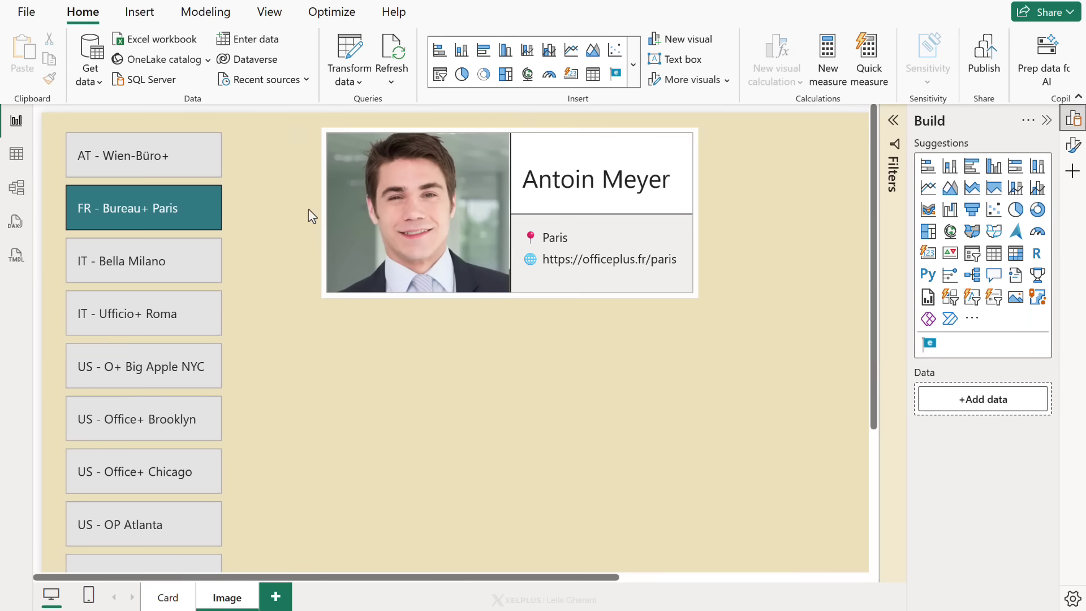
left_click(174, 155)
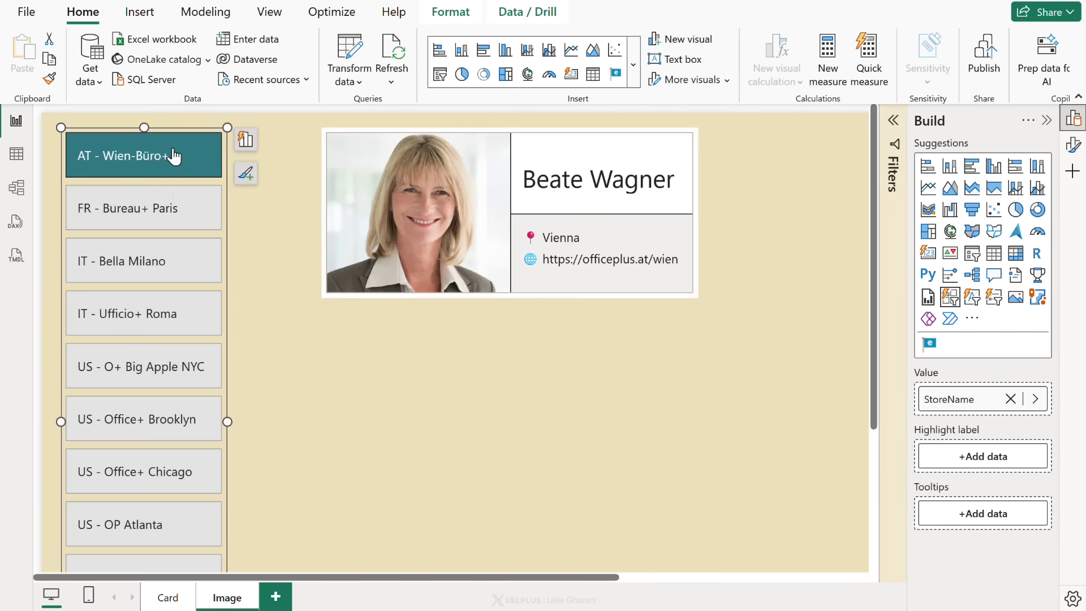